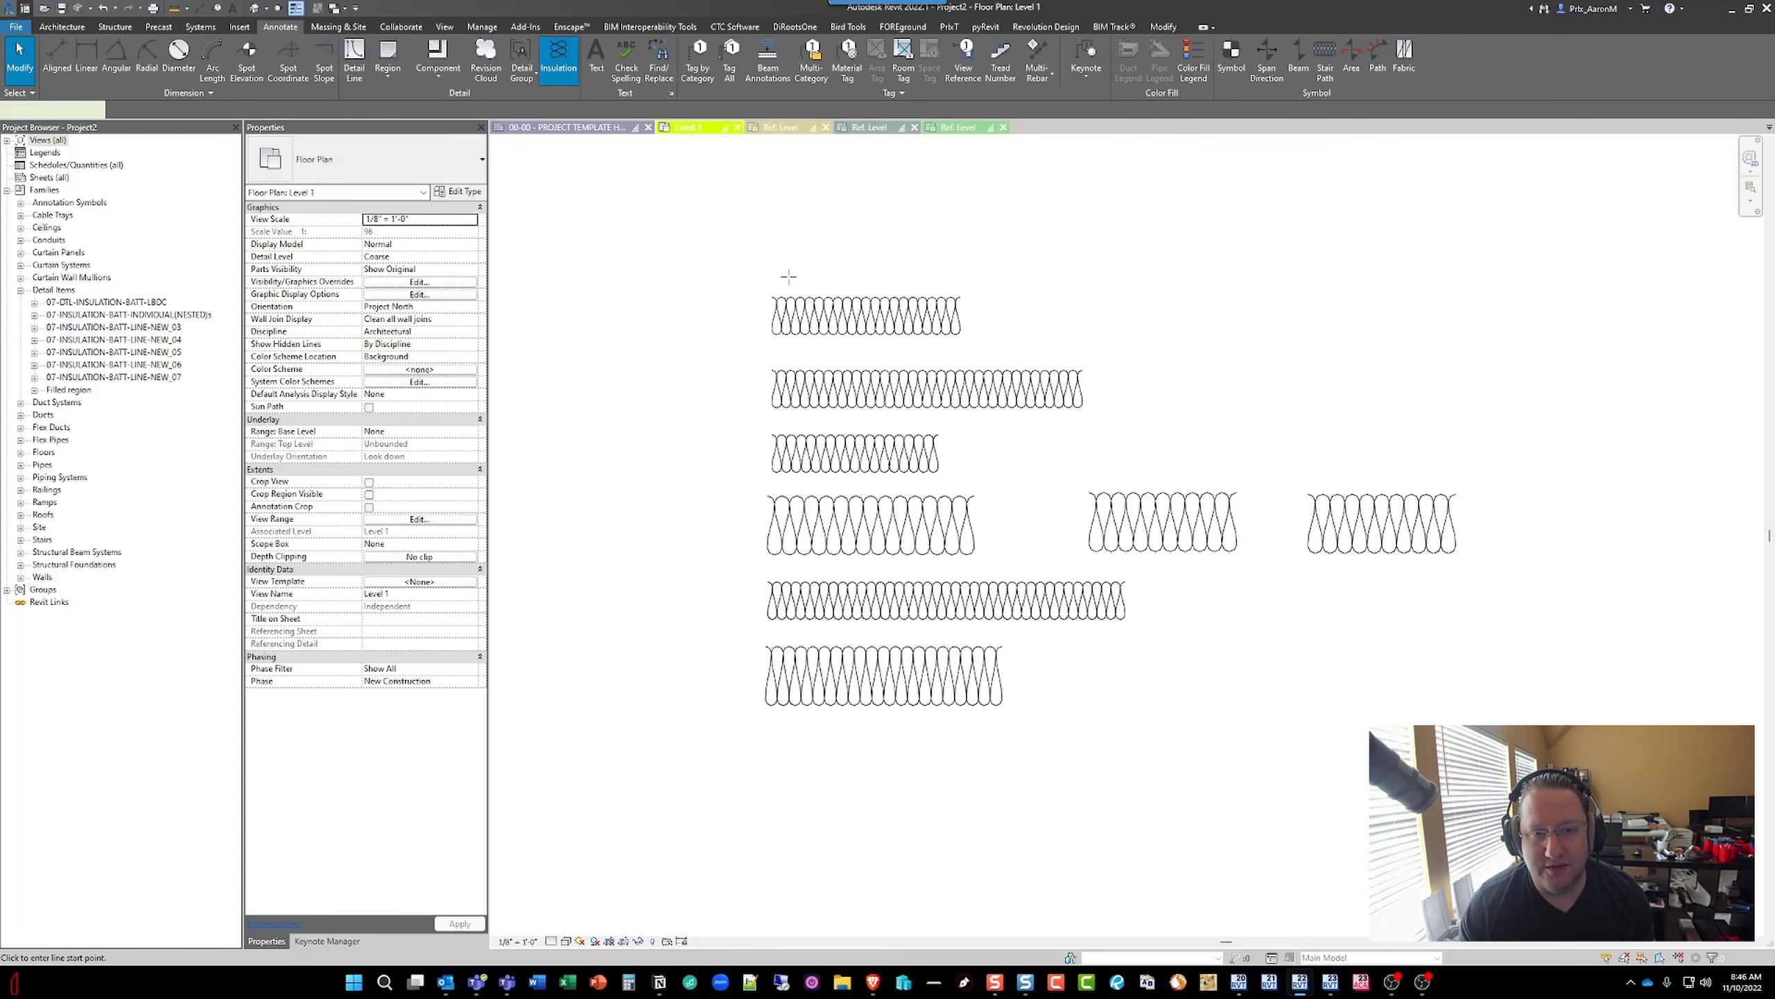
- Draw a horizontal batt insulation line about 1'-5" long above the top row of insulation
click(772, 256)
click(956, 258)
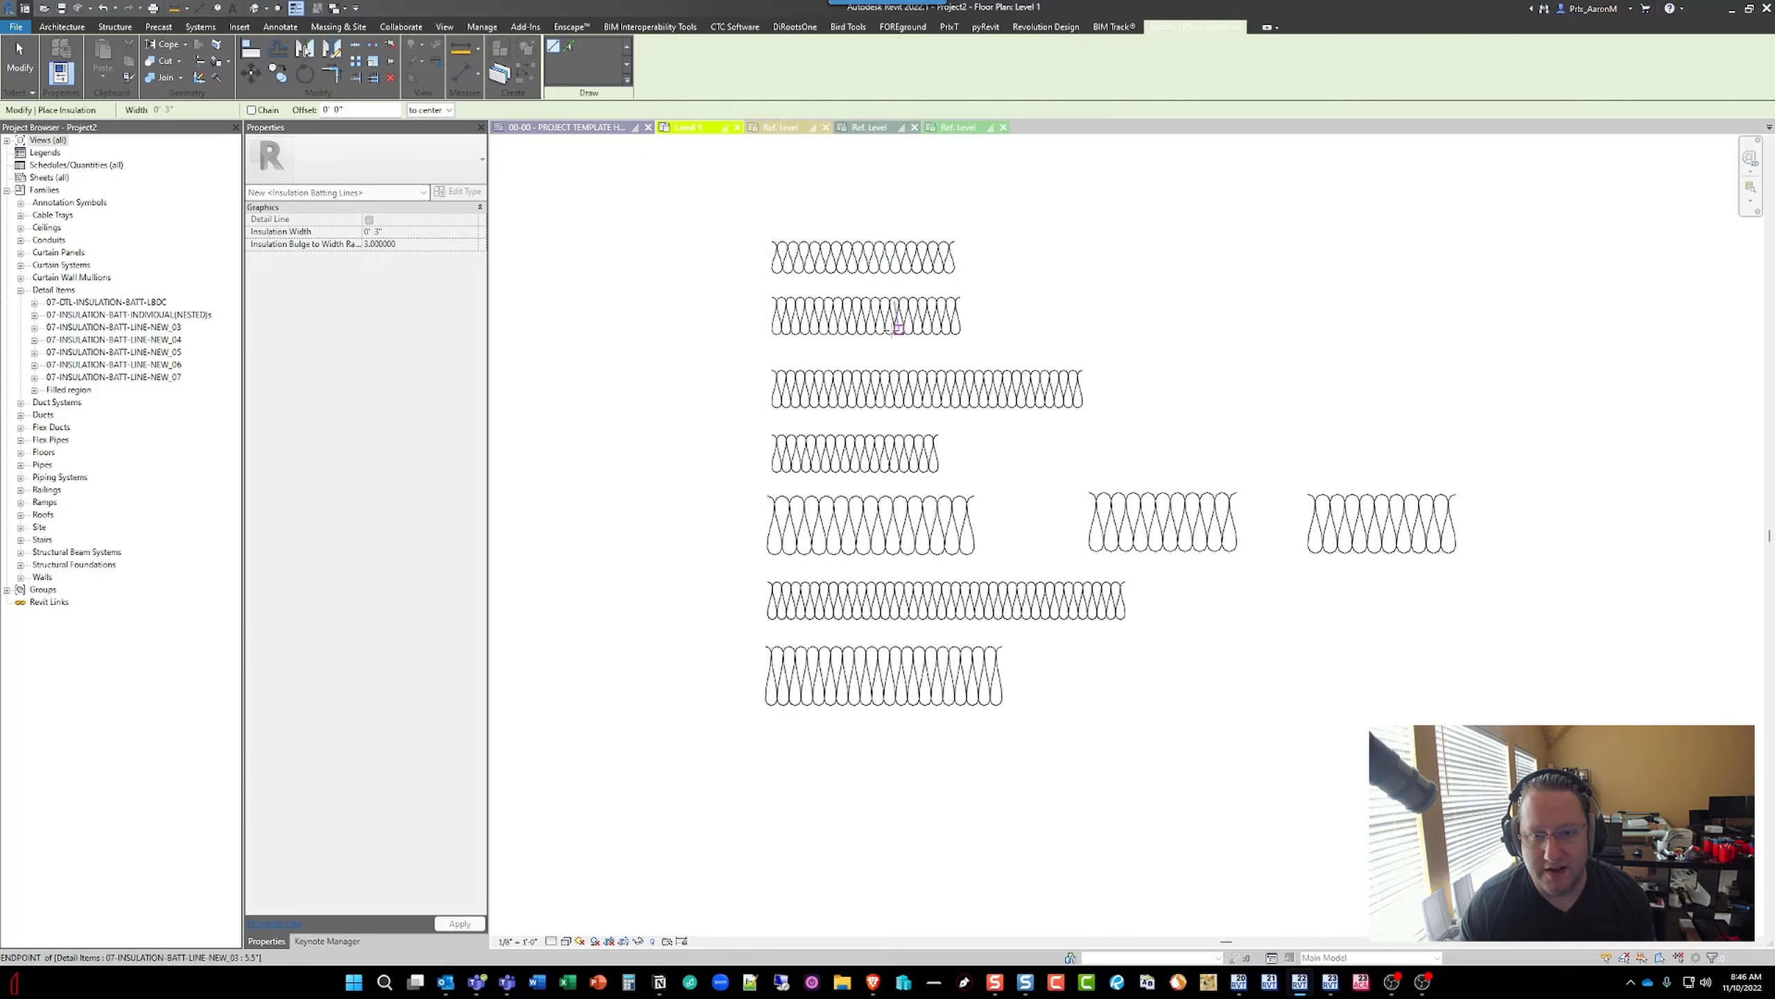
key(Escape)
key(Escape)
scroll(831, 250, up, 2)
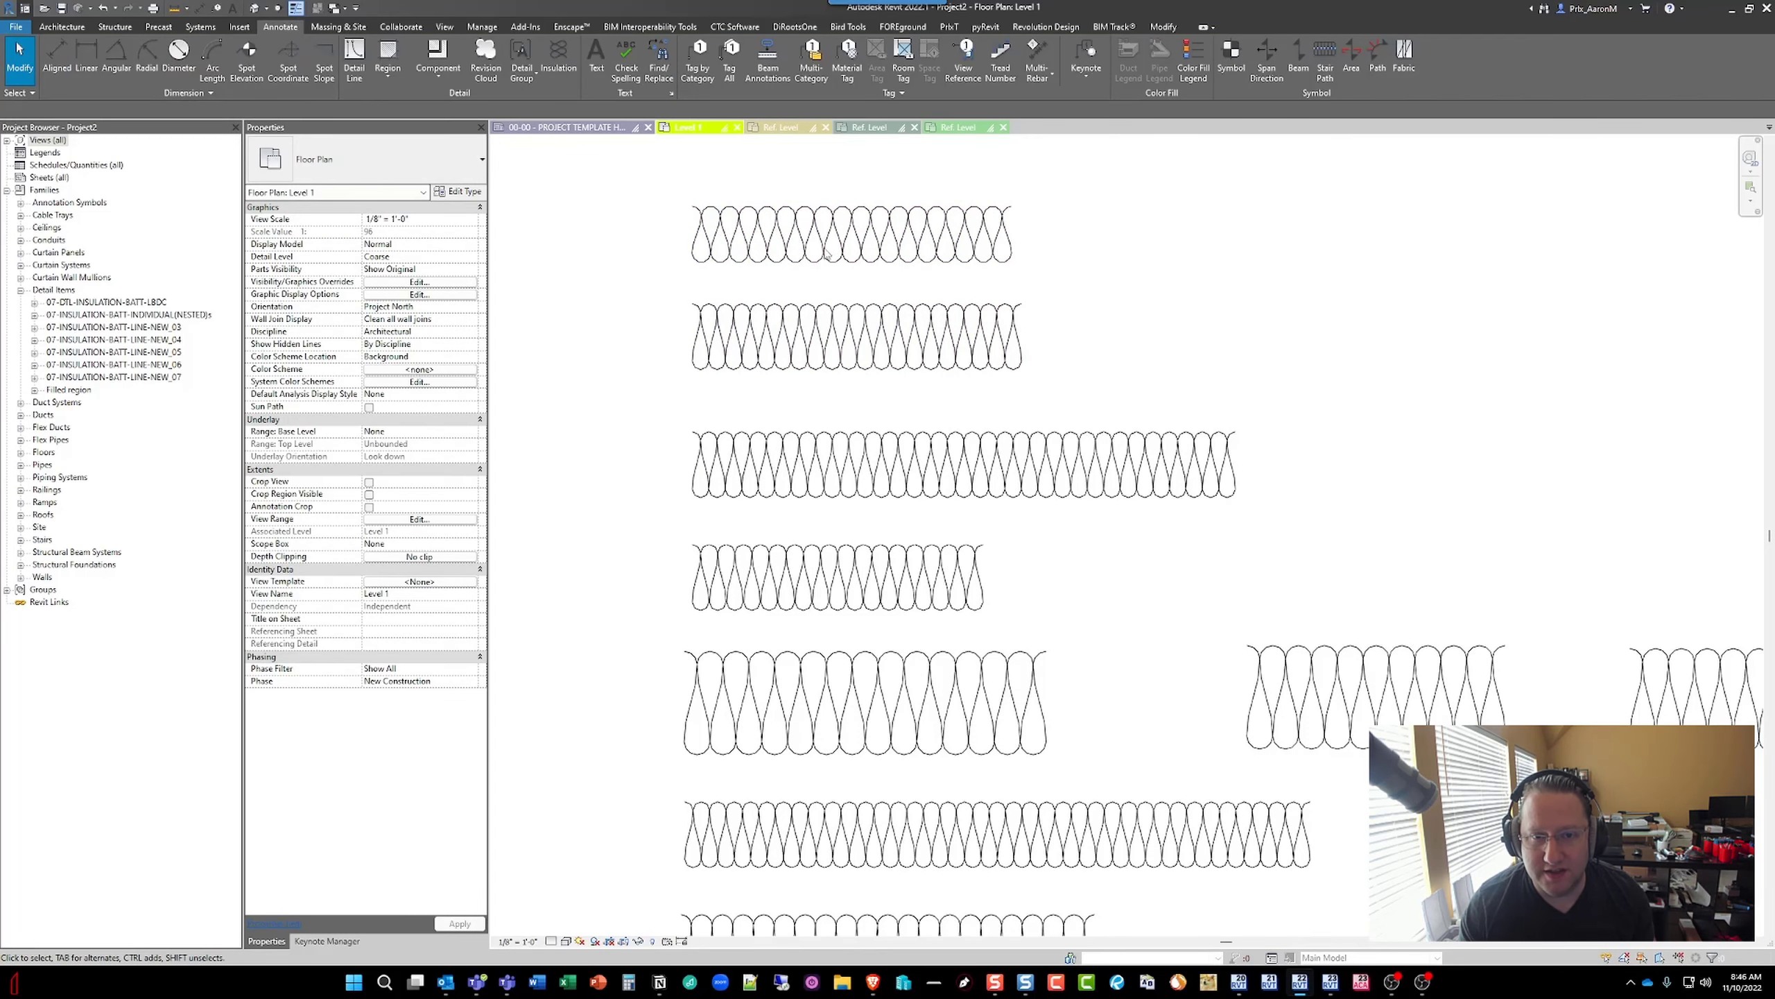
- Select the newly drawn insulation batting line and delete it
click(794, 241)
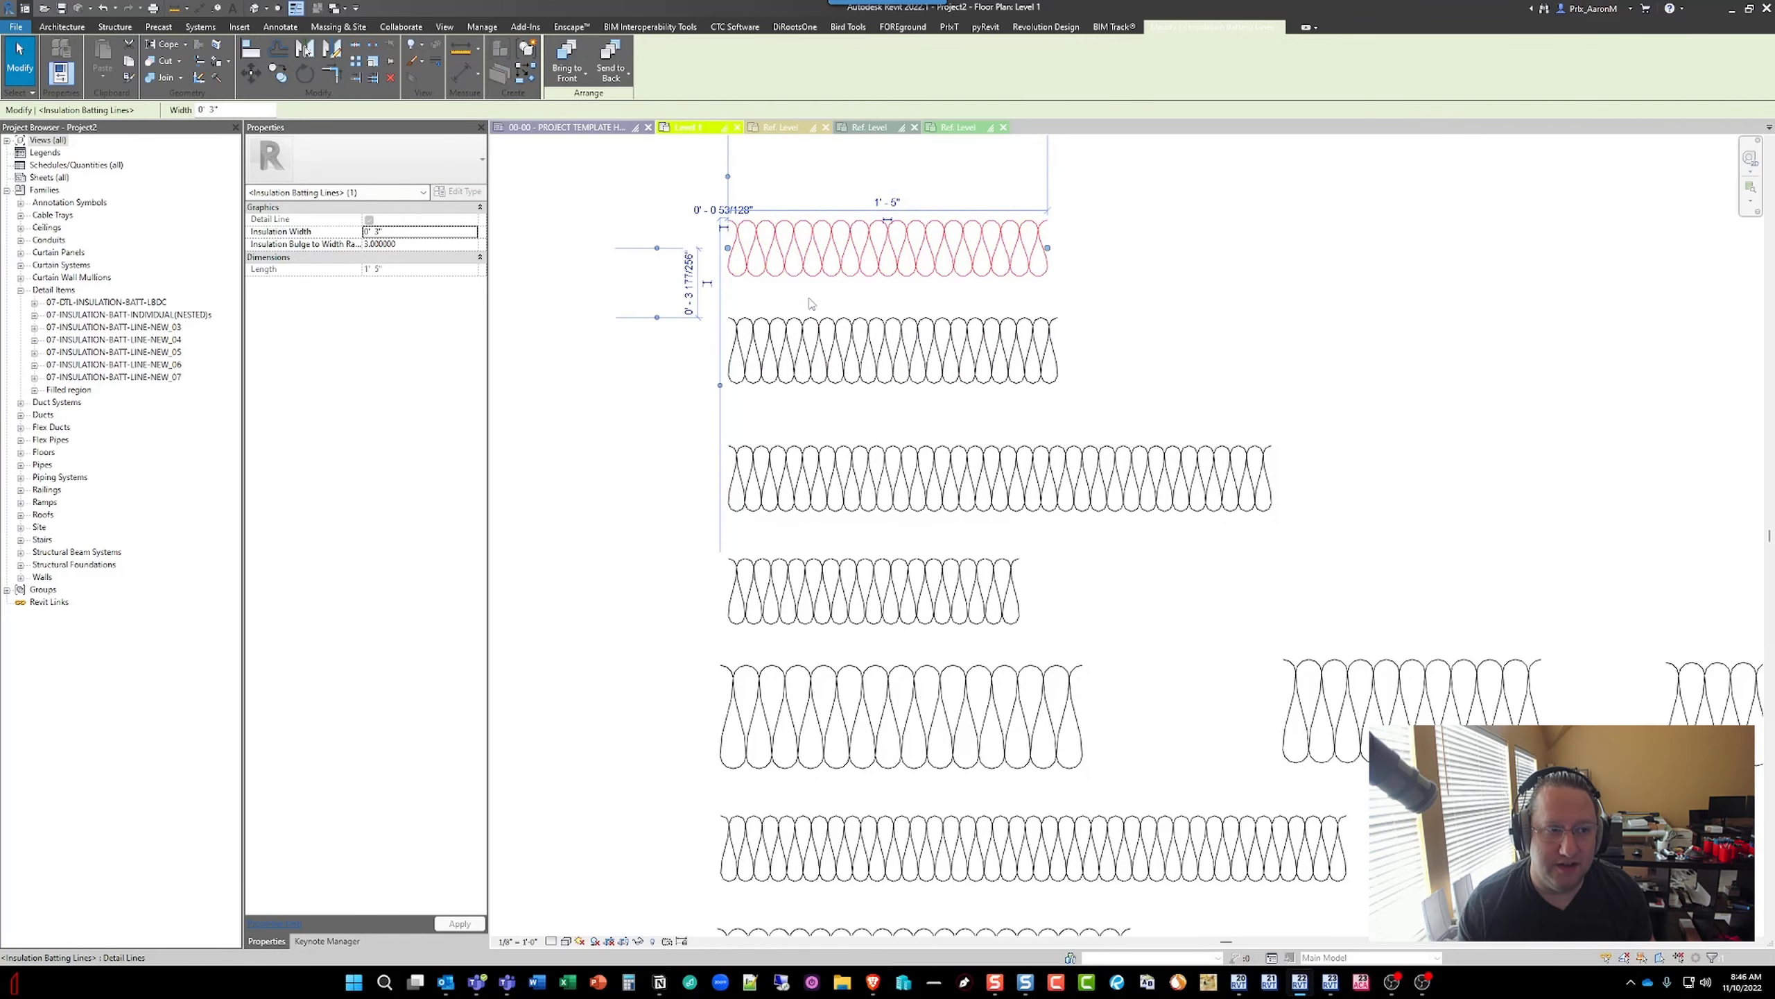
key(Escape)
click(921, 257)
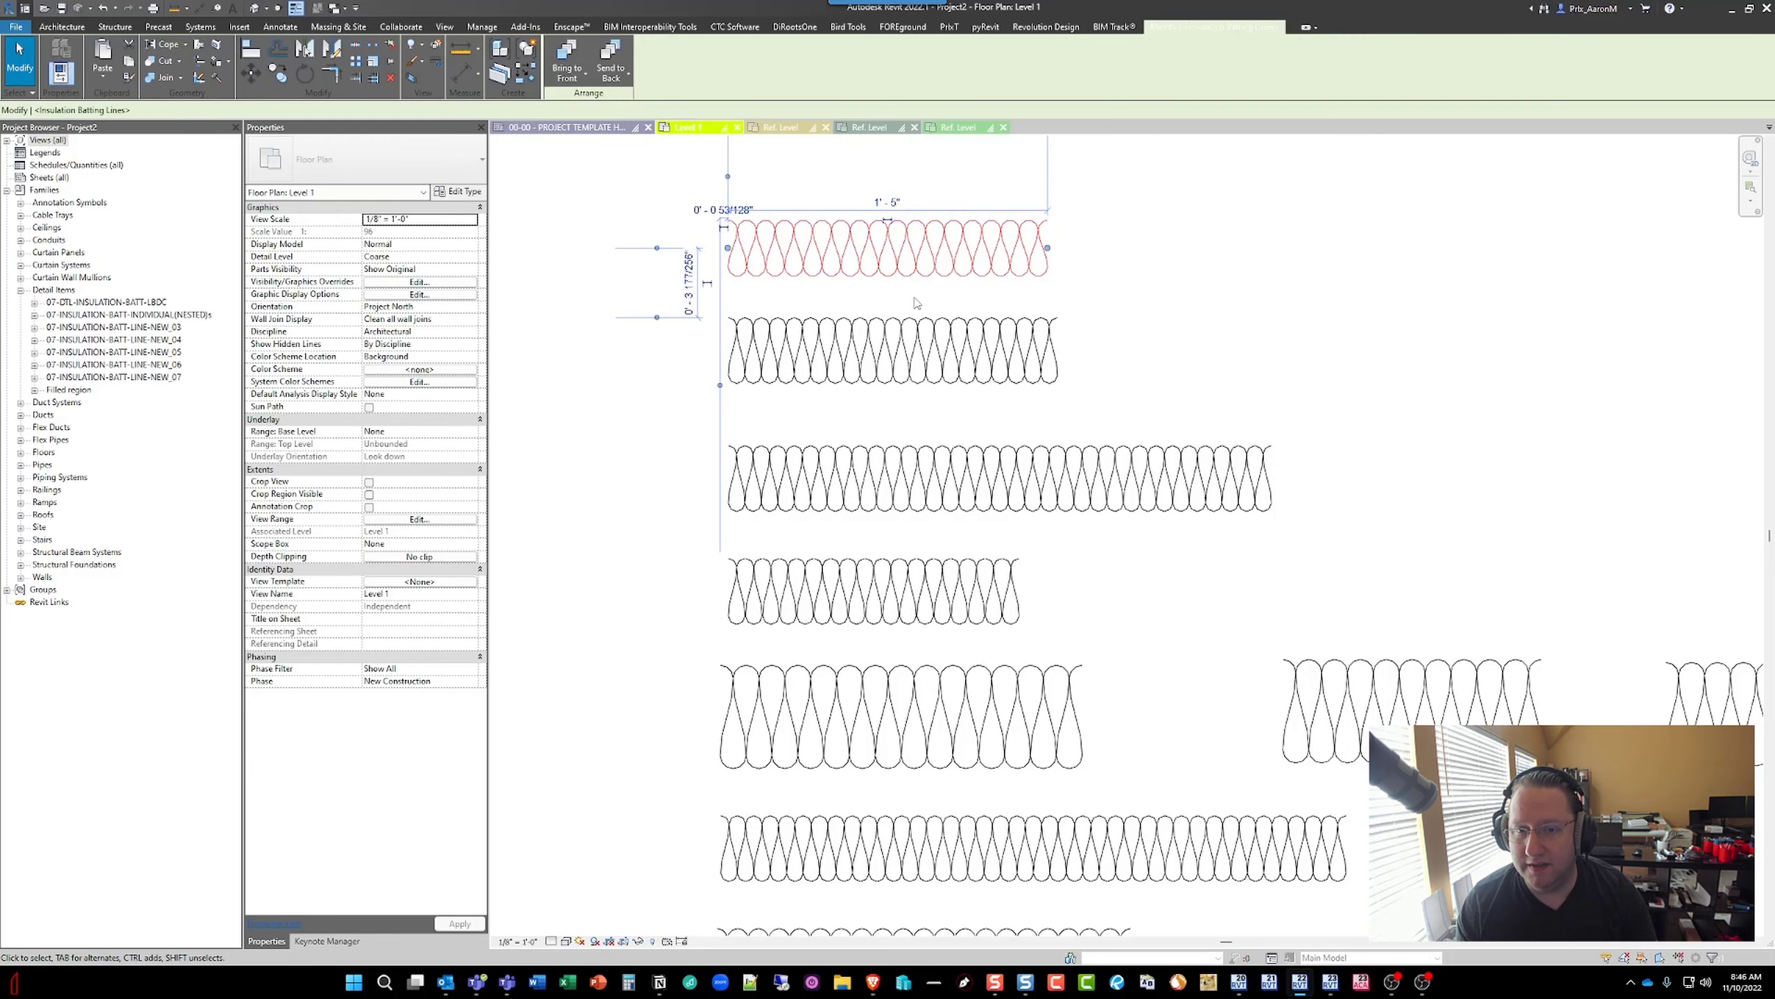
key(Delete)
- Create a similar item from the bottom 07-DTL-INSULATION-BATT-LBDC row and place it about 1'-5" long above the top row
click(905, 348)
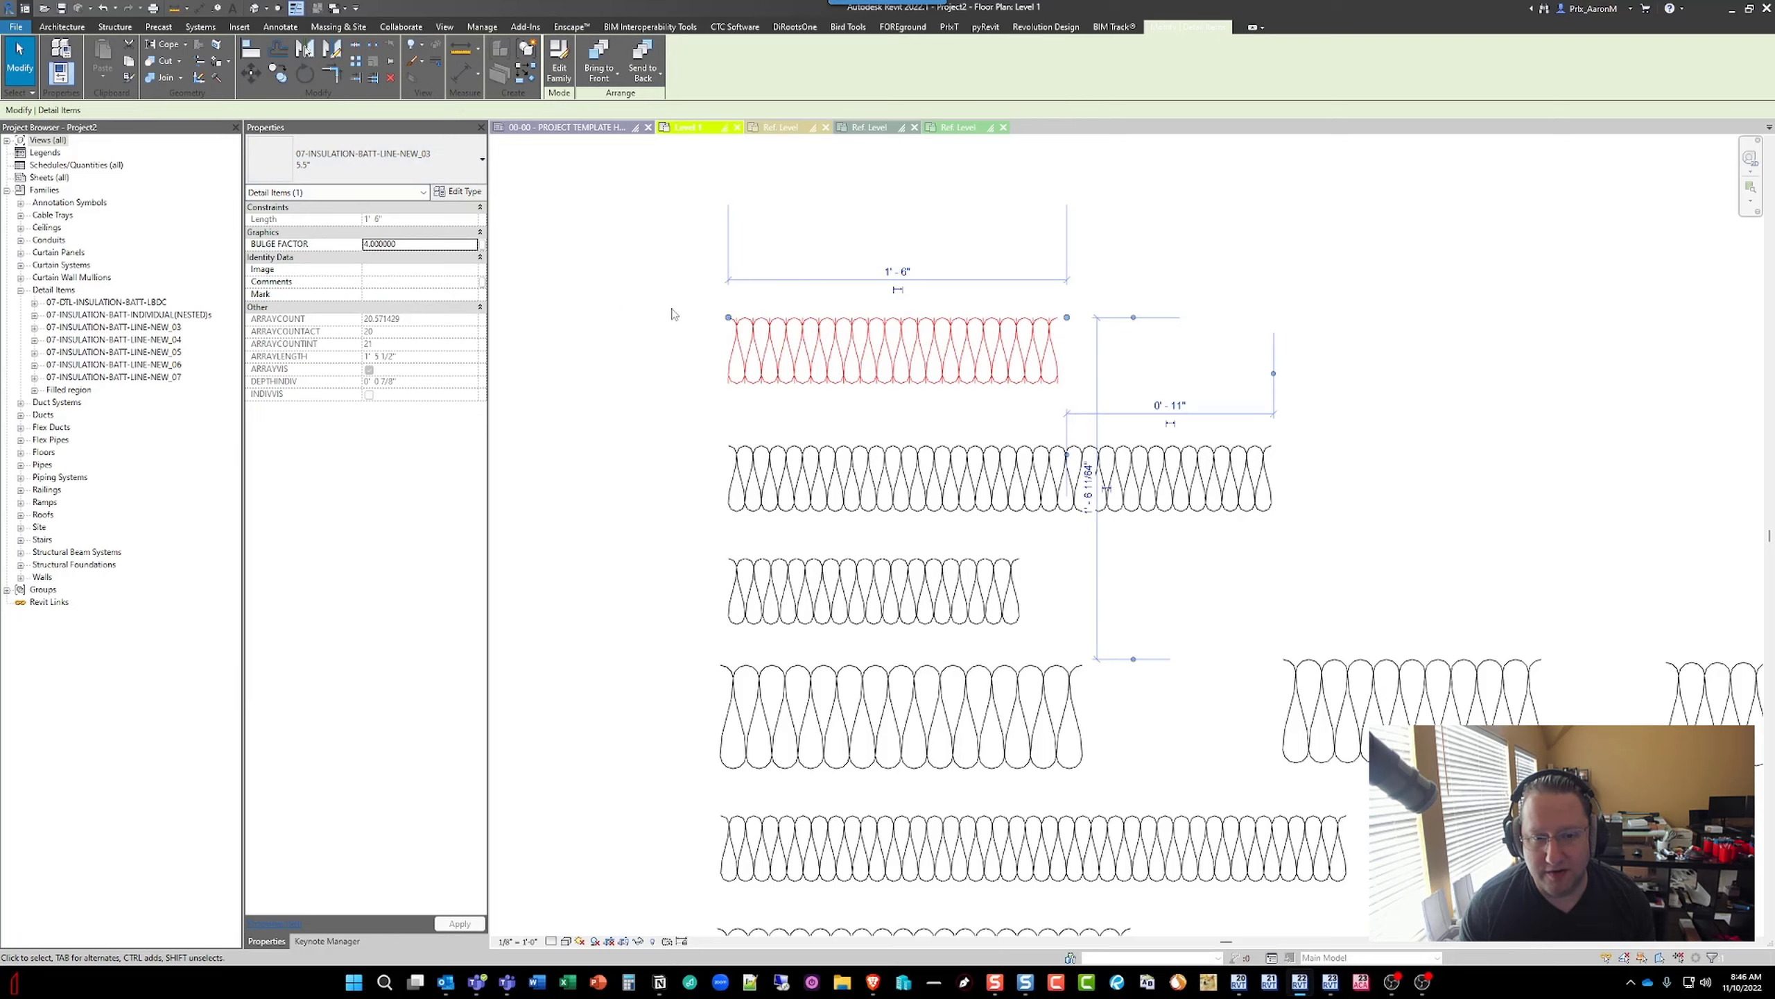
scroll(672, 309, down, 3)
click(650, 453)
right_click(756, 584)
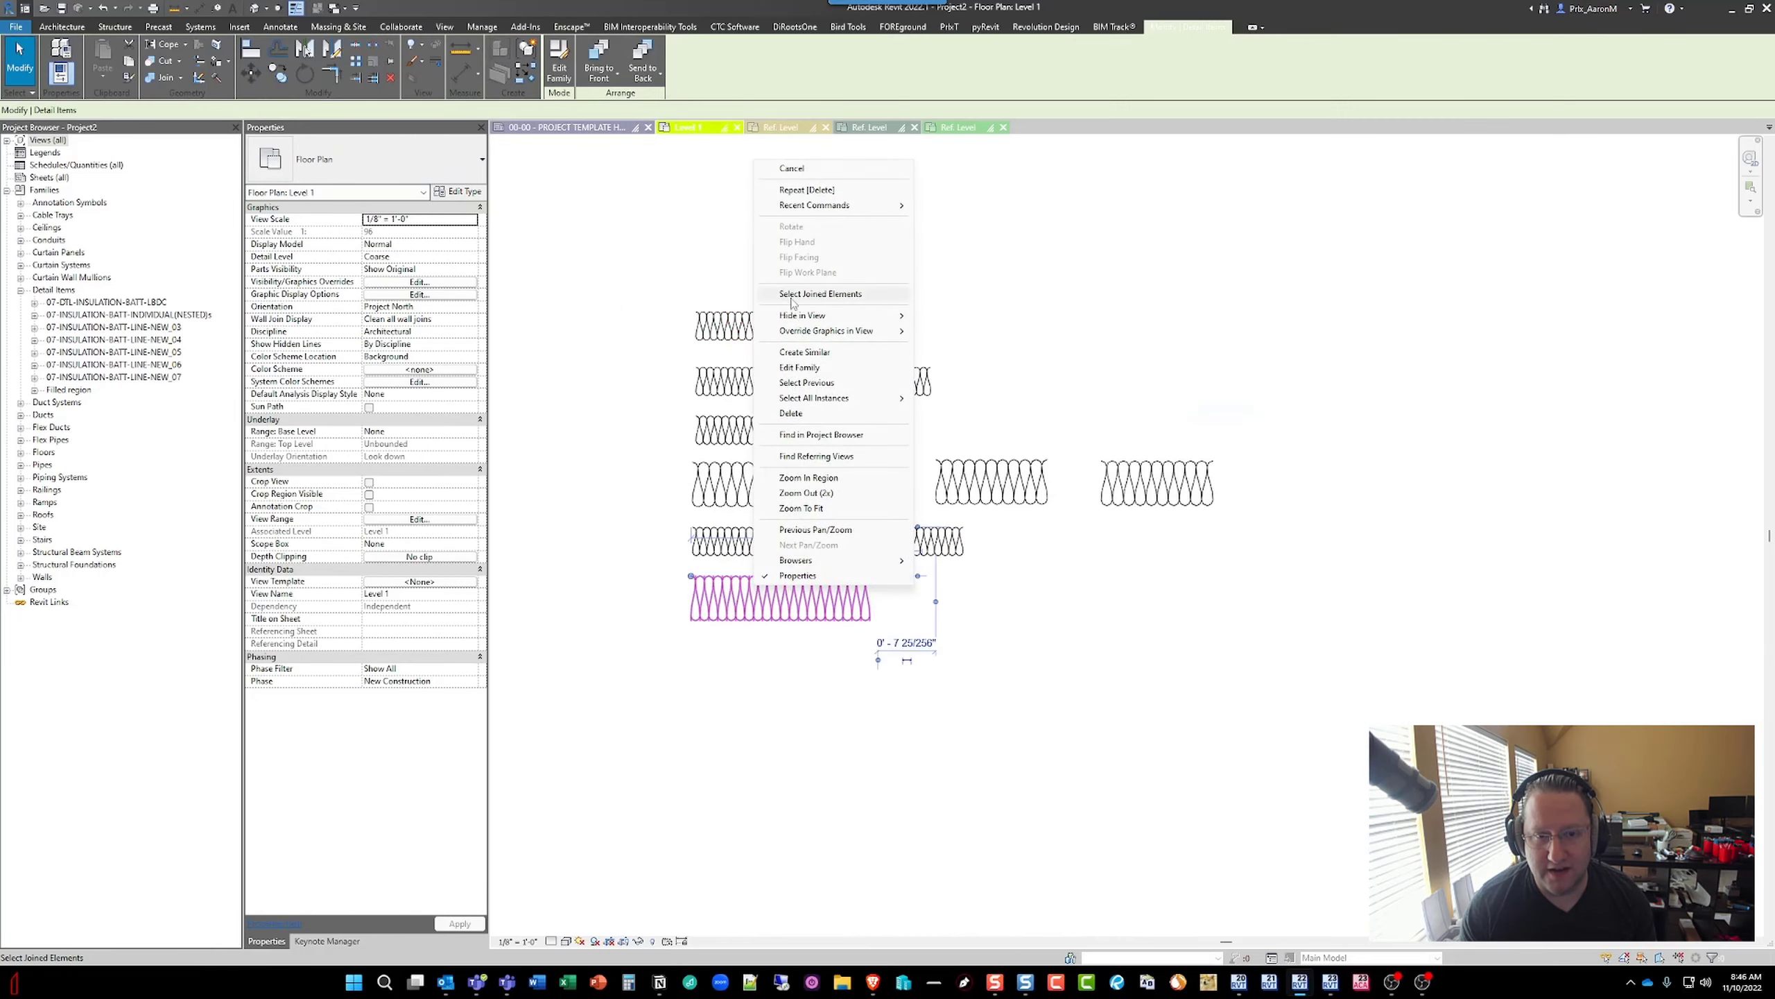
click(811, 353)
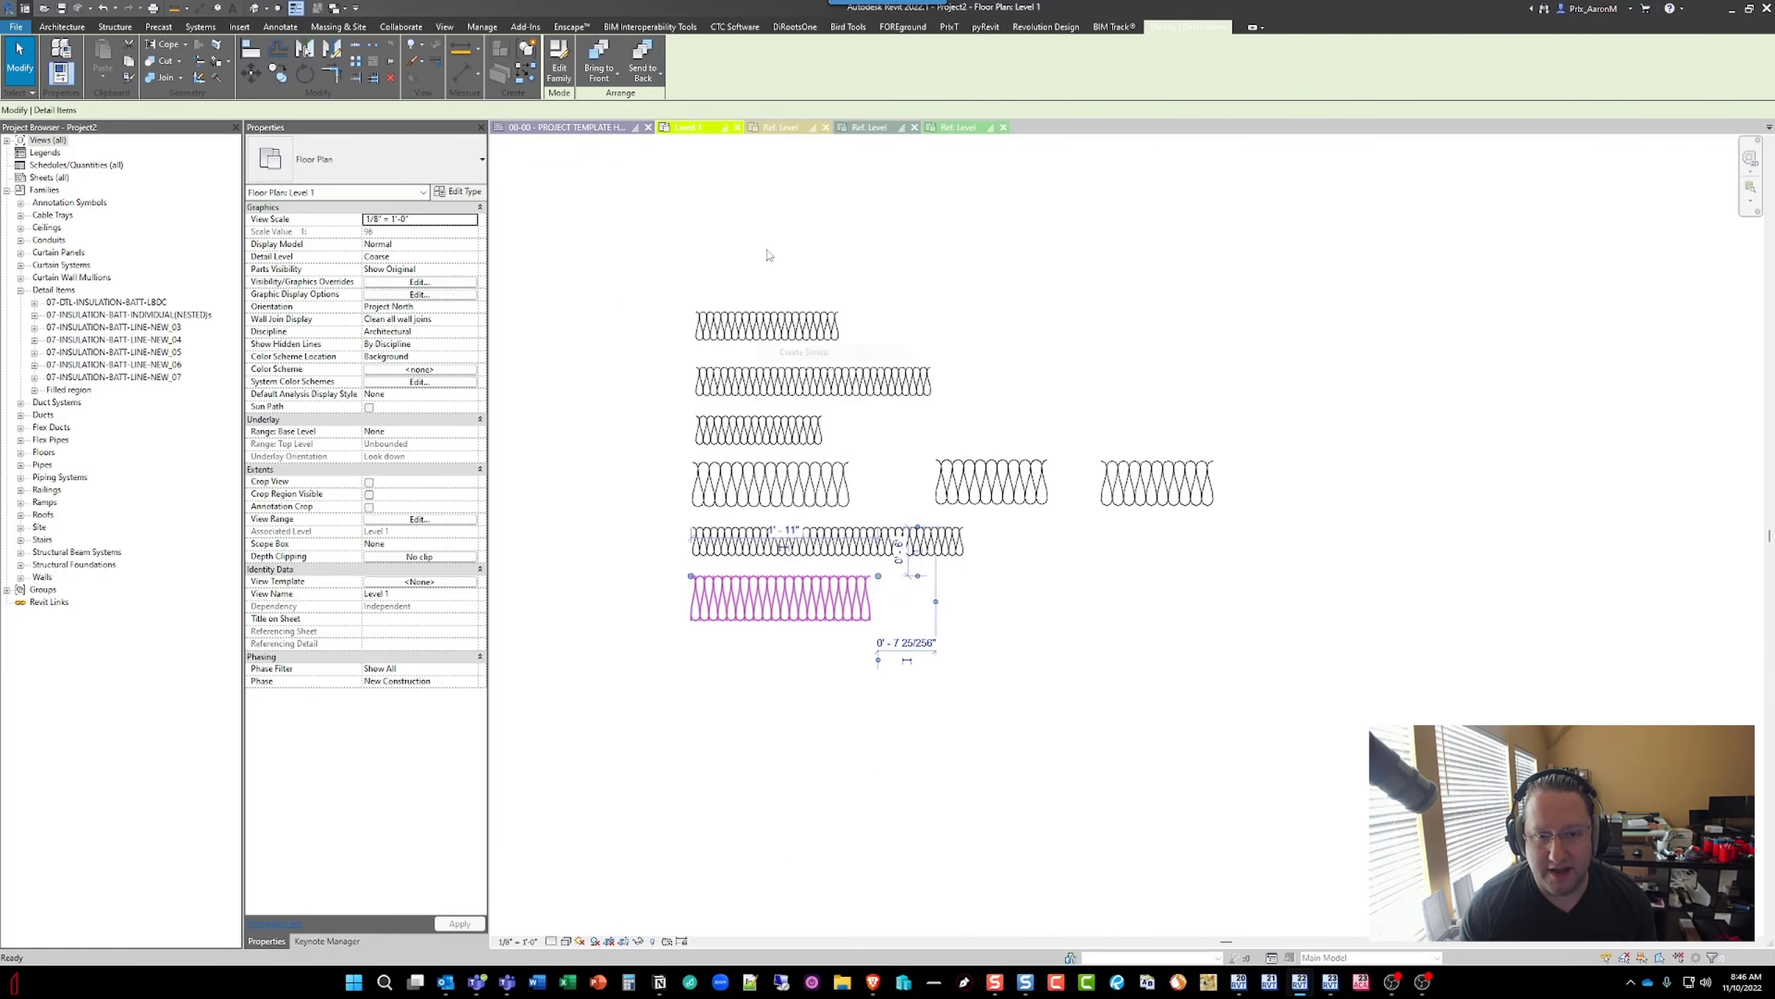
click(887, 242)
key(Escape)
key(Escape)
scroll(830, 376, up, 5)
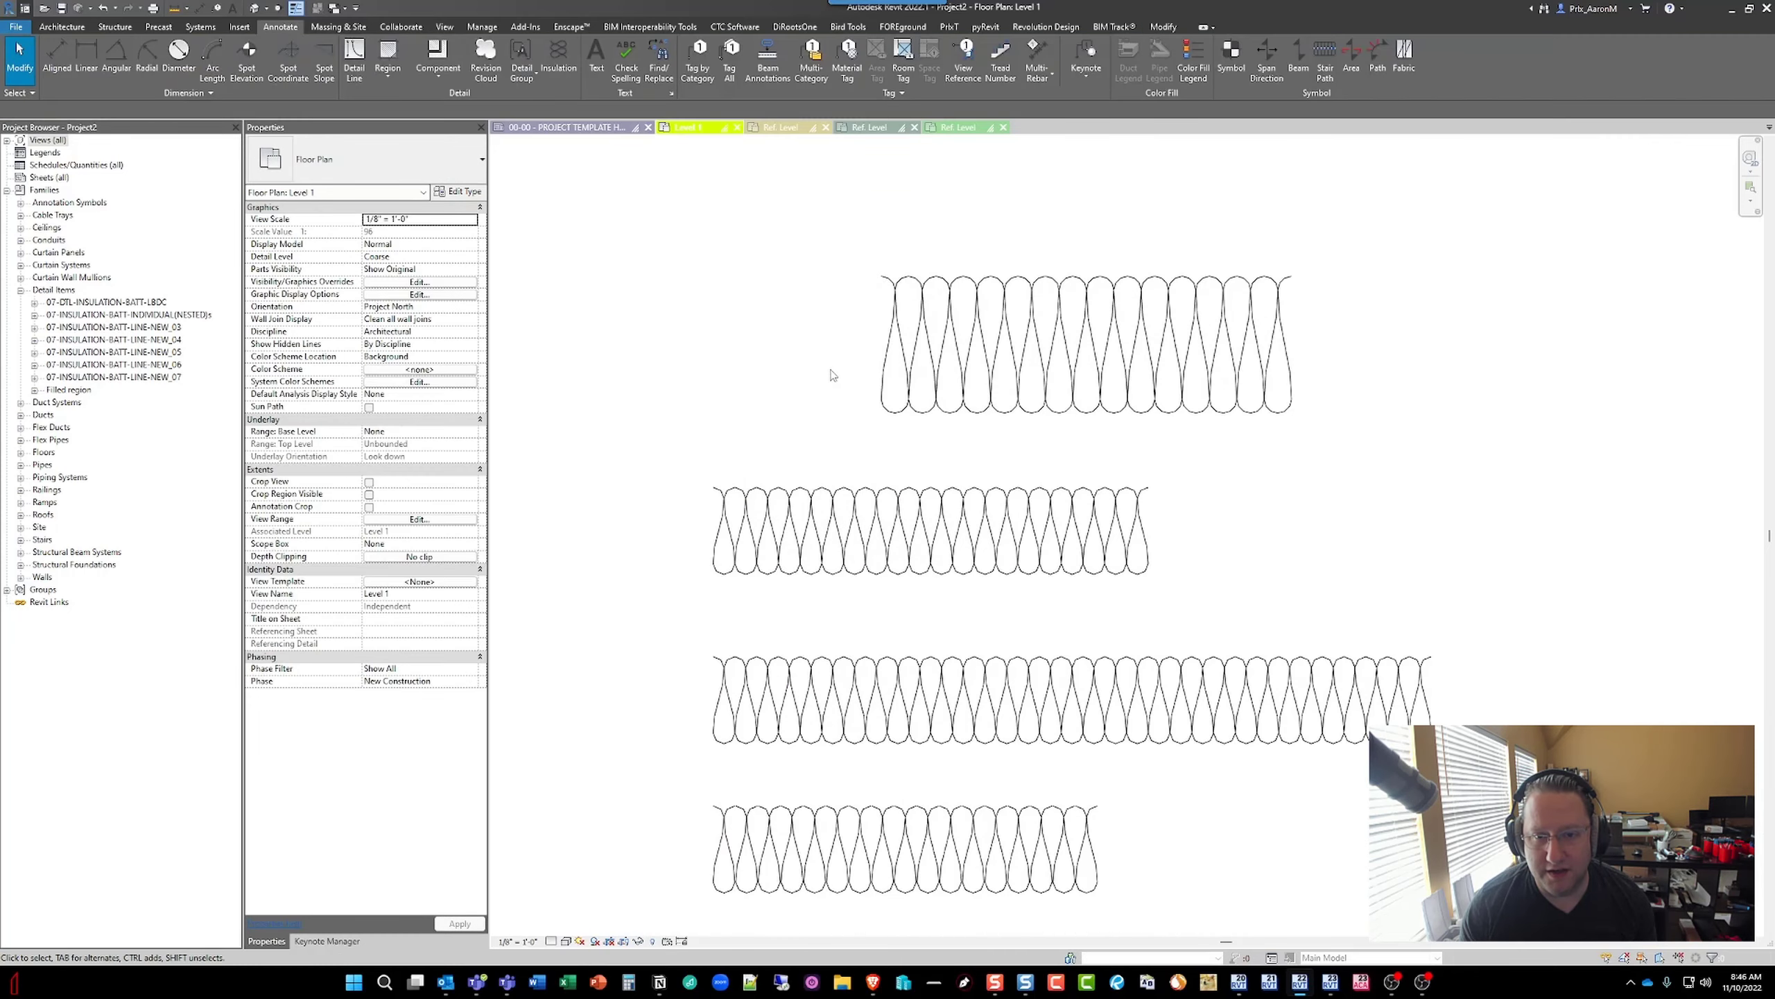
- Set the WIDTH type parameter of the new 07-DTL-INSULATION-BATT-LBDC item to 3 1/2"
click(898, 328)
click(455, 193)
click(375, 254)
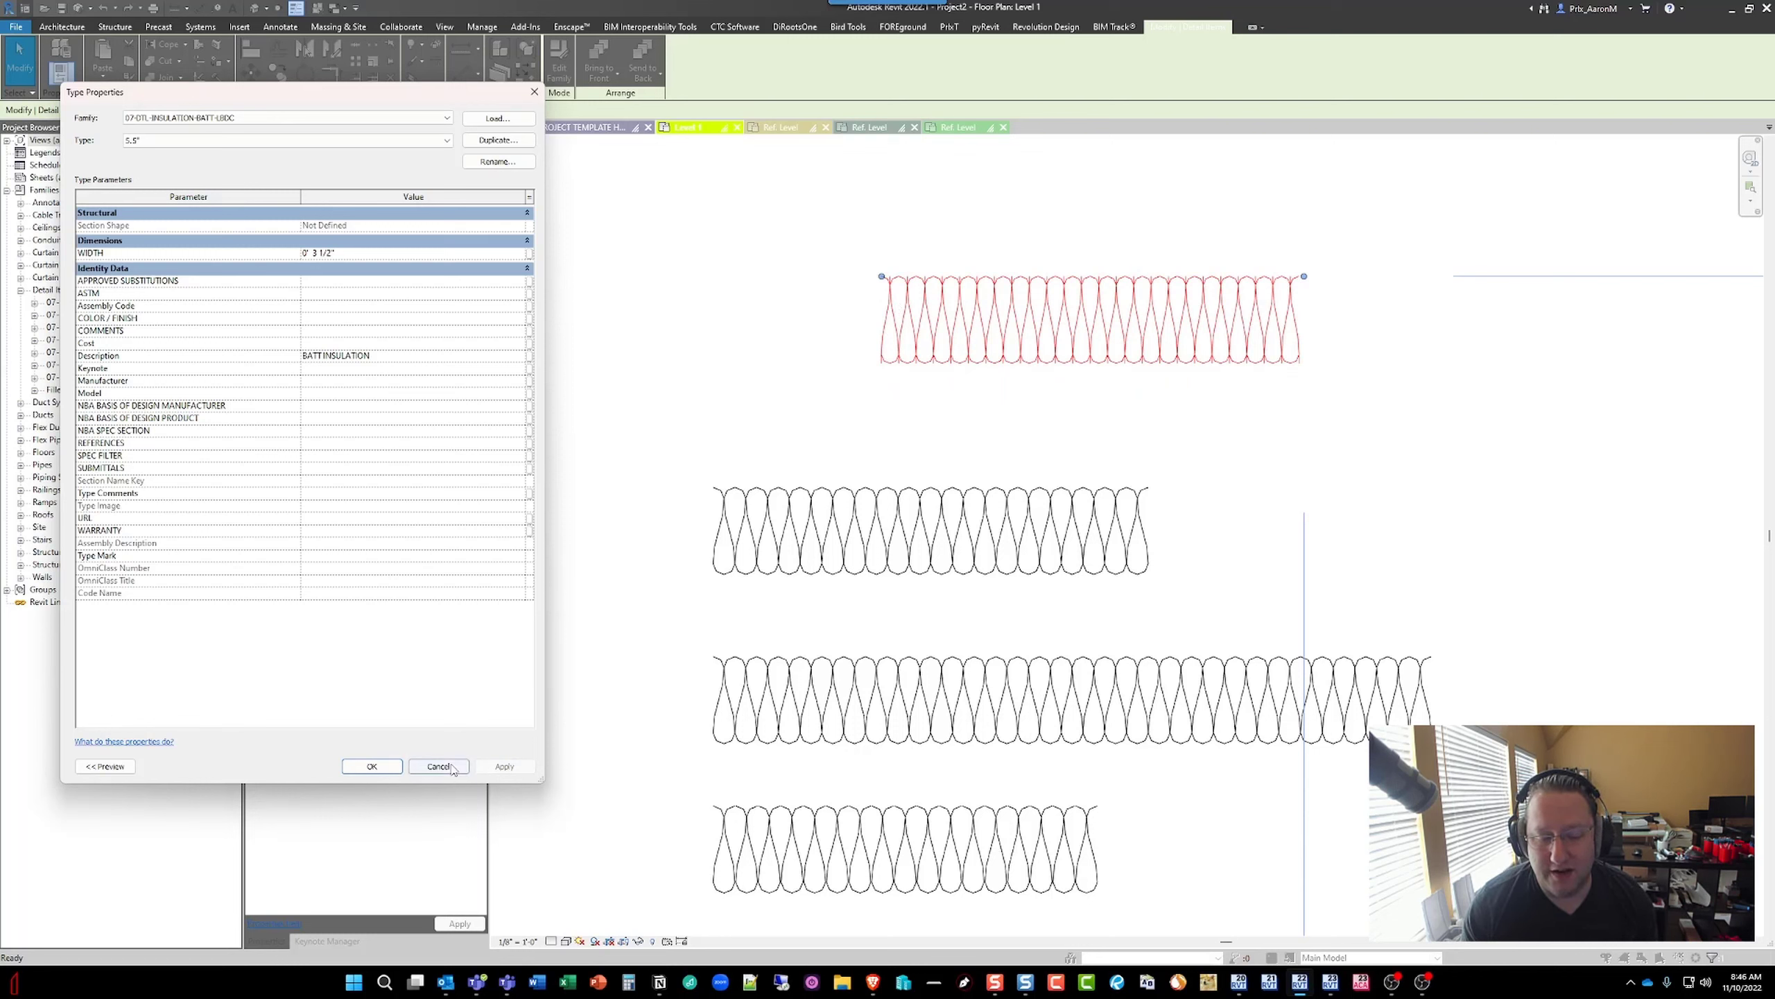
click(372, 767)
- Set the new batt item's bulge factor to 3, followed by 4
click(421, 242)
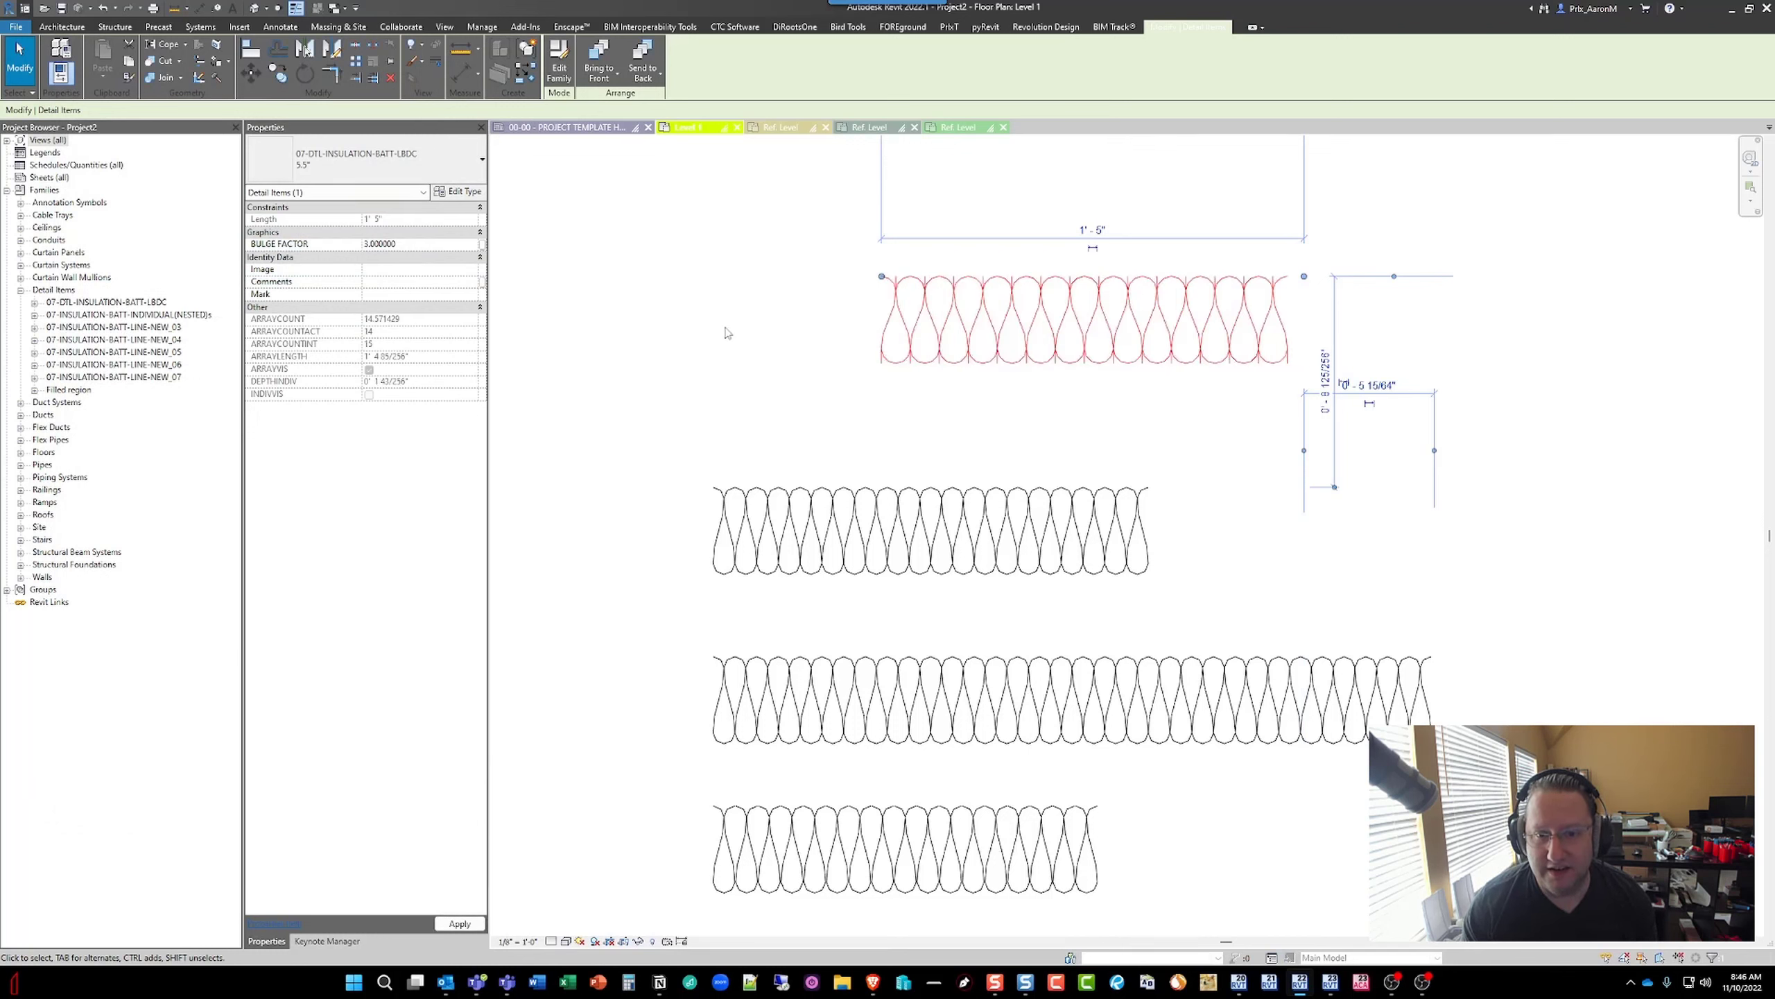
click(434, 257)
text(4)
key(Return)
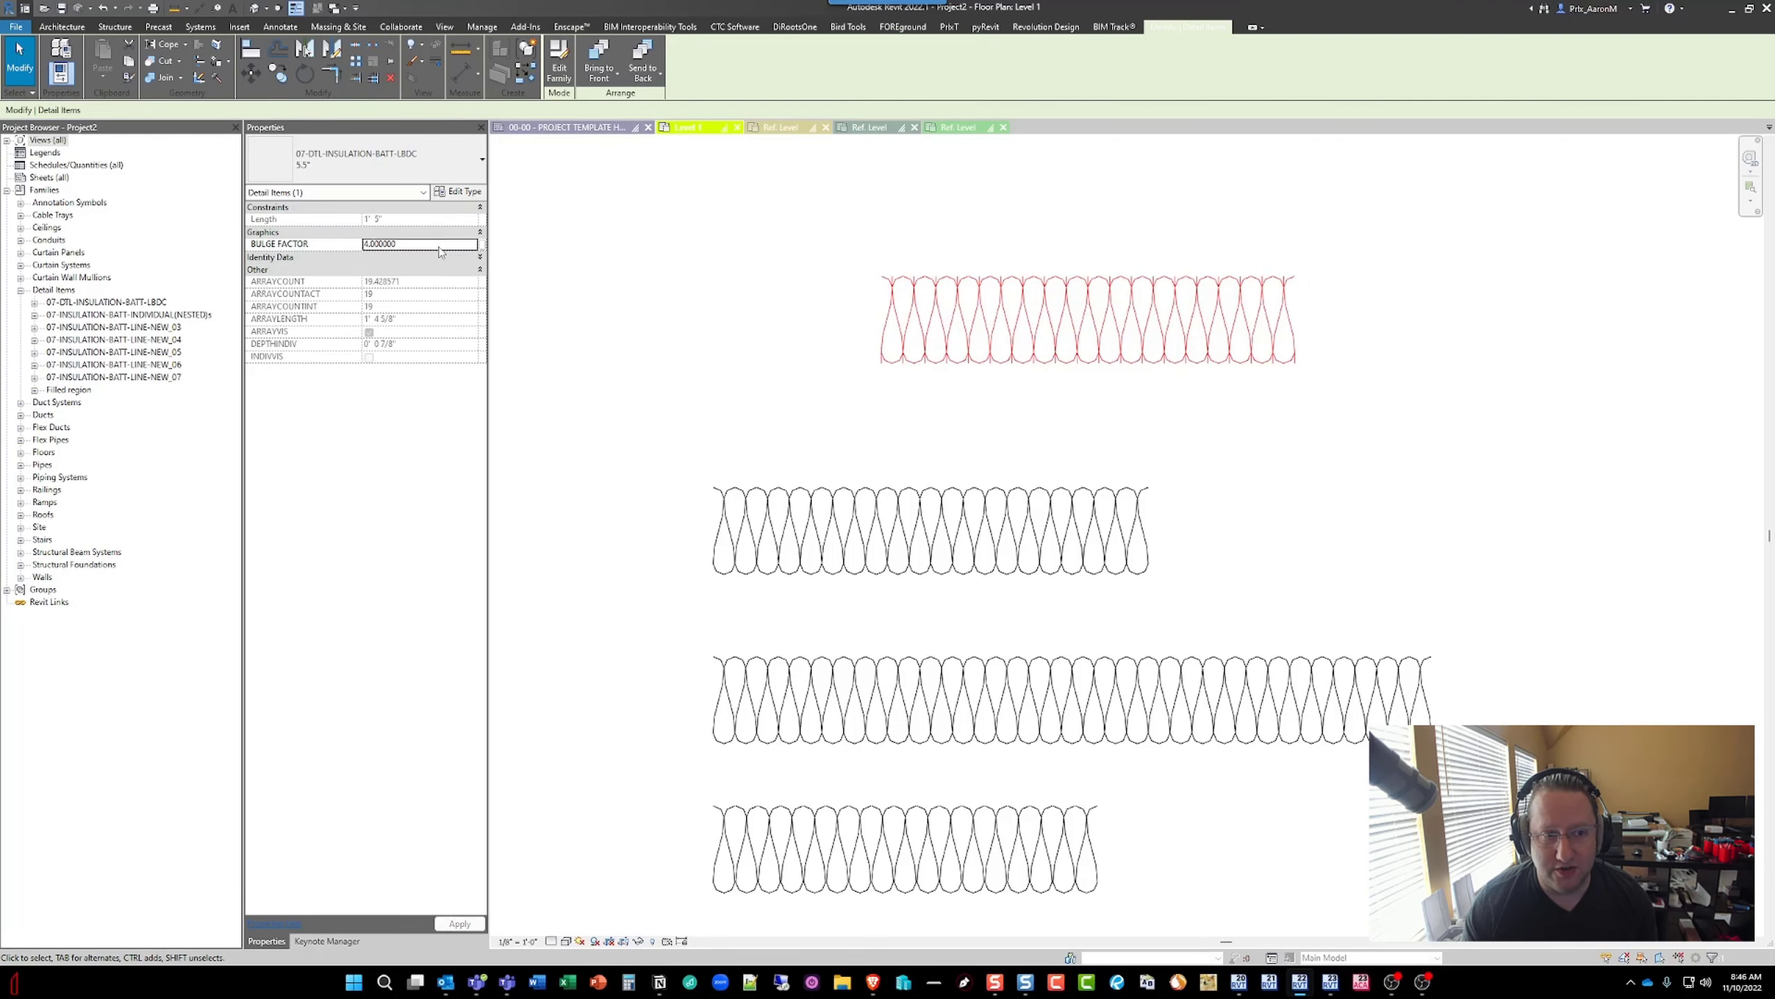
- Set the same batt item's bulge factor to 2, and return it to 4
click(440, 245)
text(2)
key(Return)
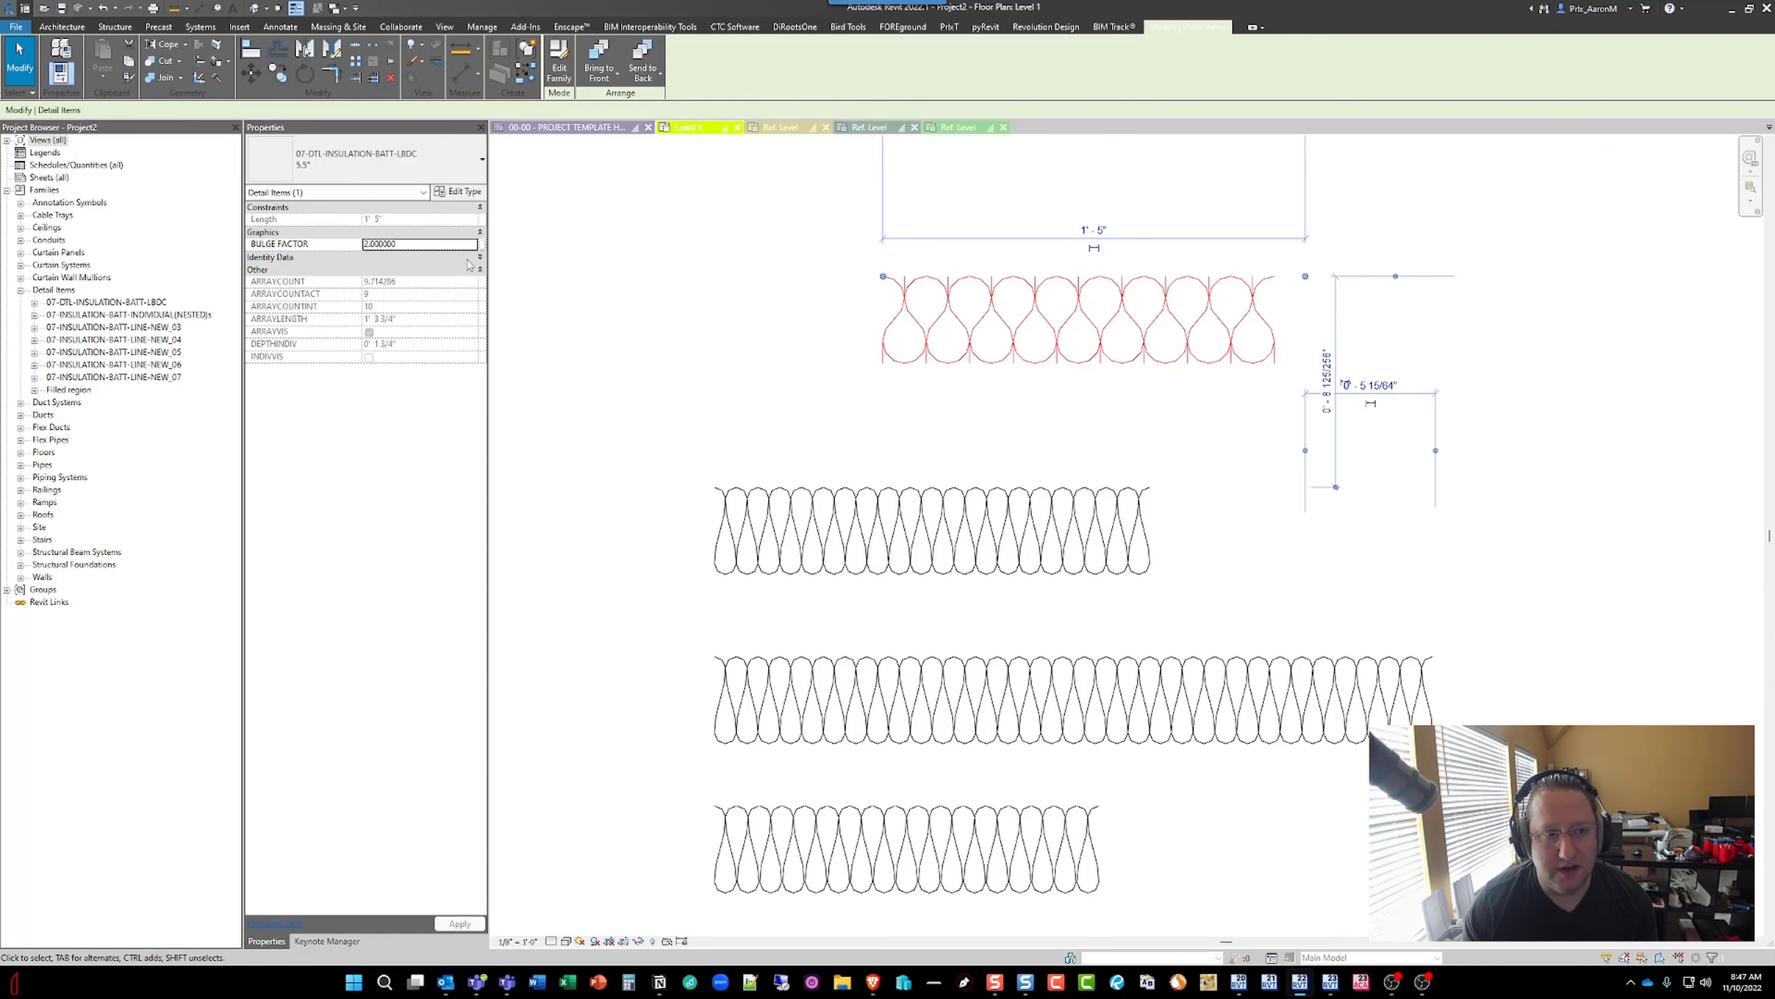
click(446, 245)
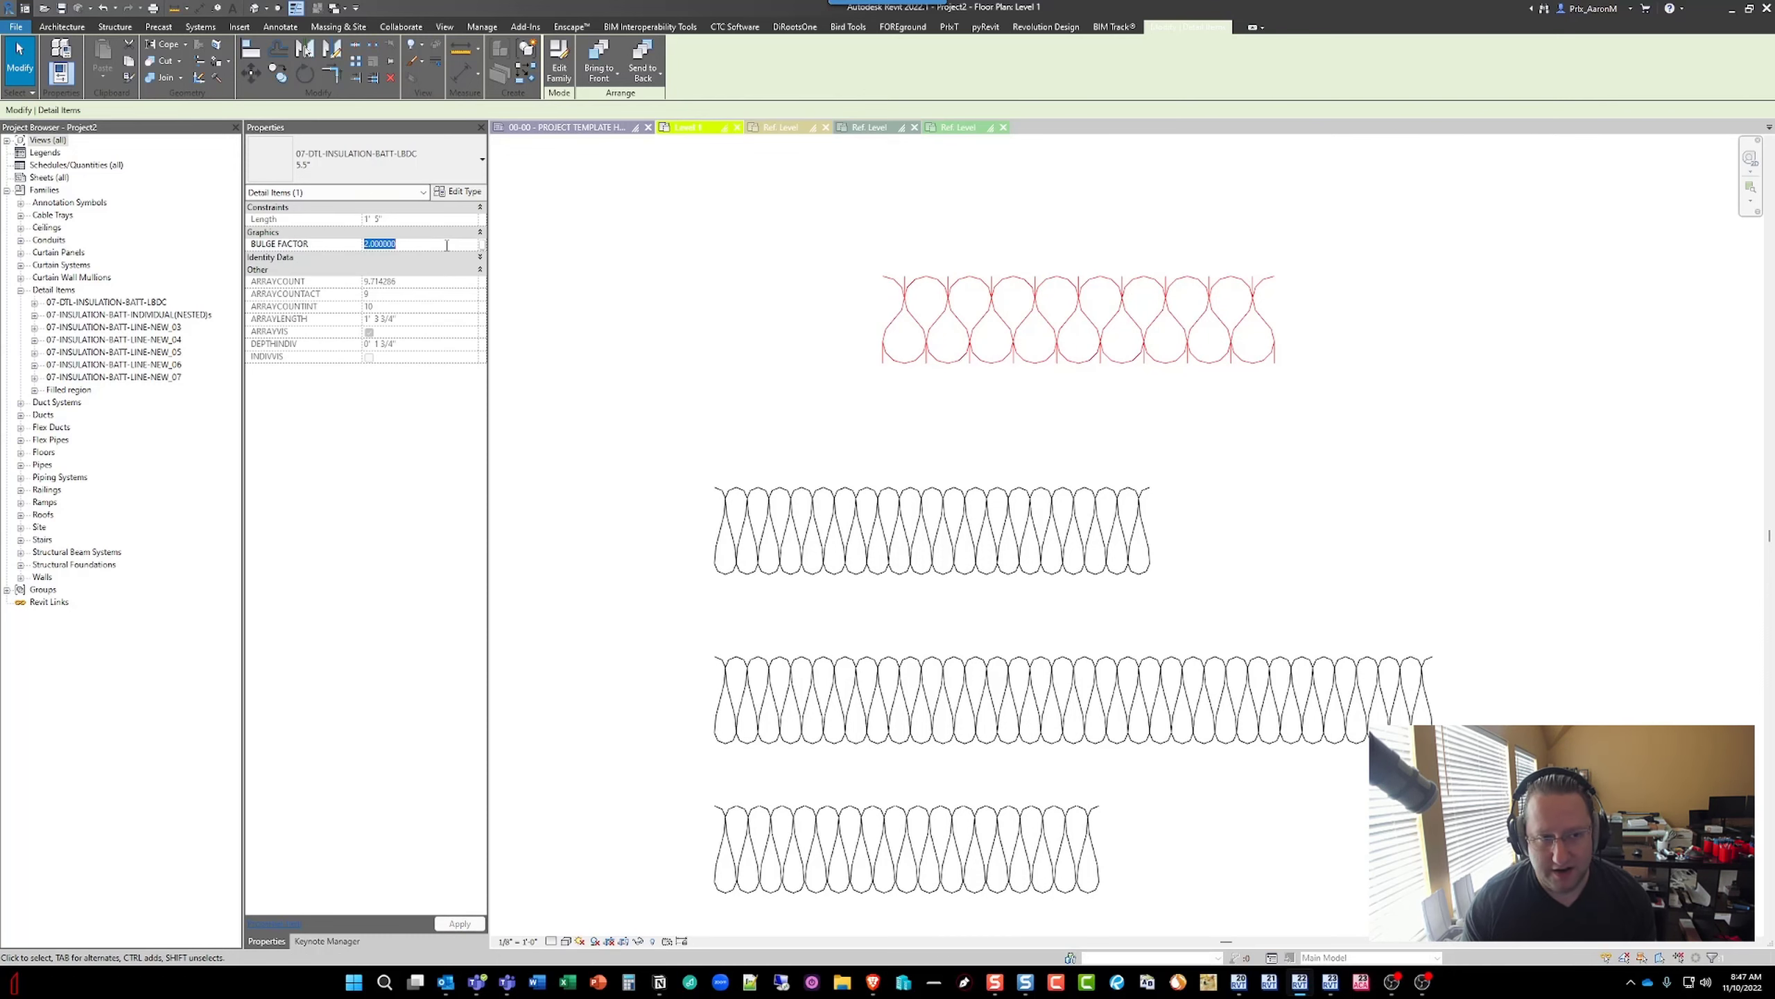
scroll(781, 315, down, 3)
- Move the new batt item down so it sits just above the top row, aligned with that row's start
click(781, 316)
click(872, 312)
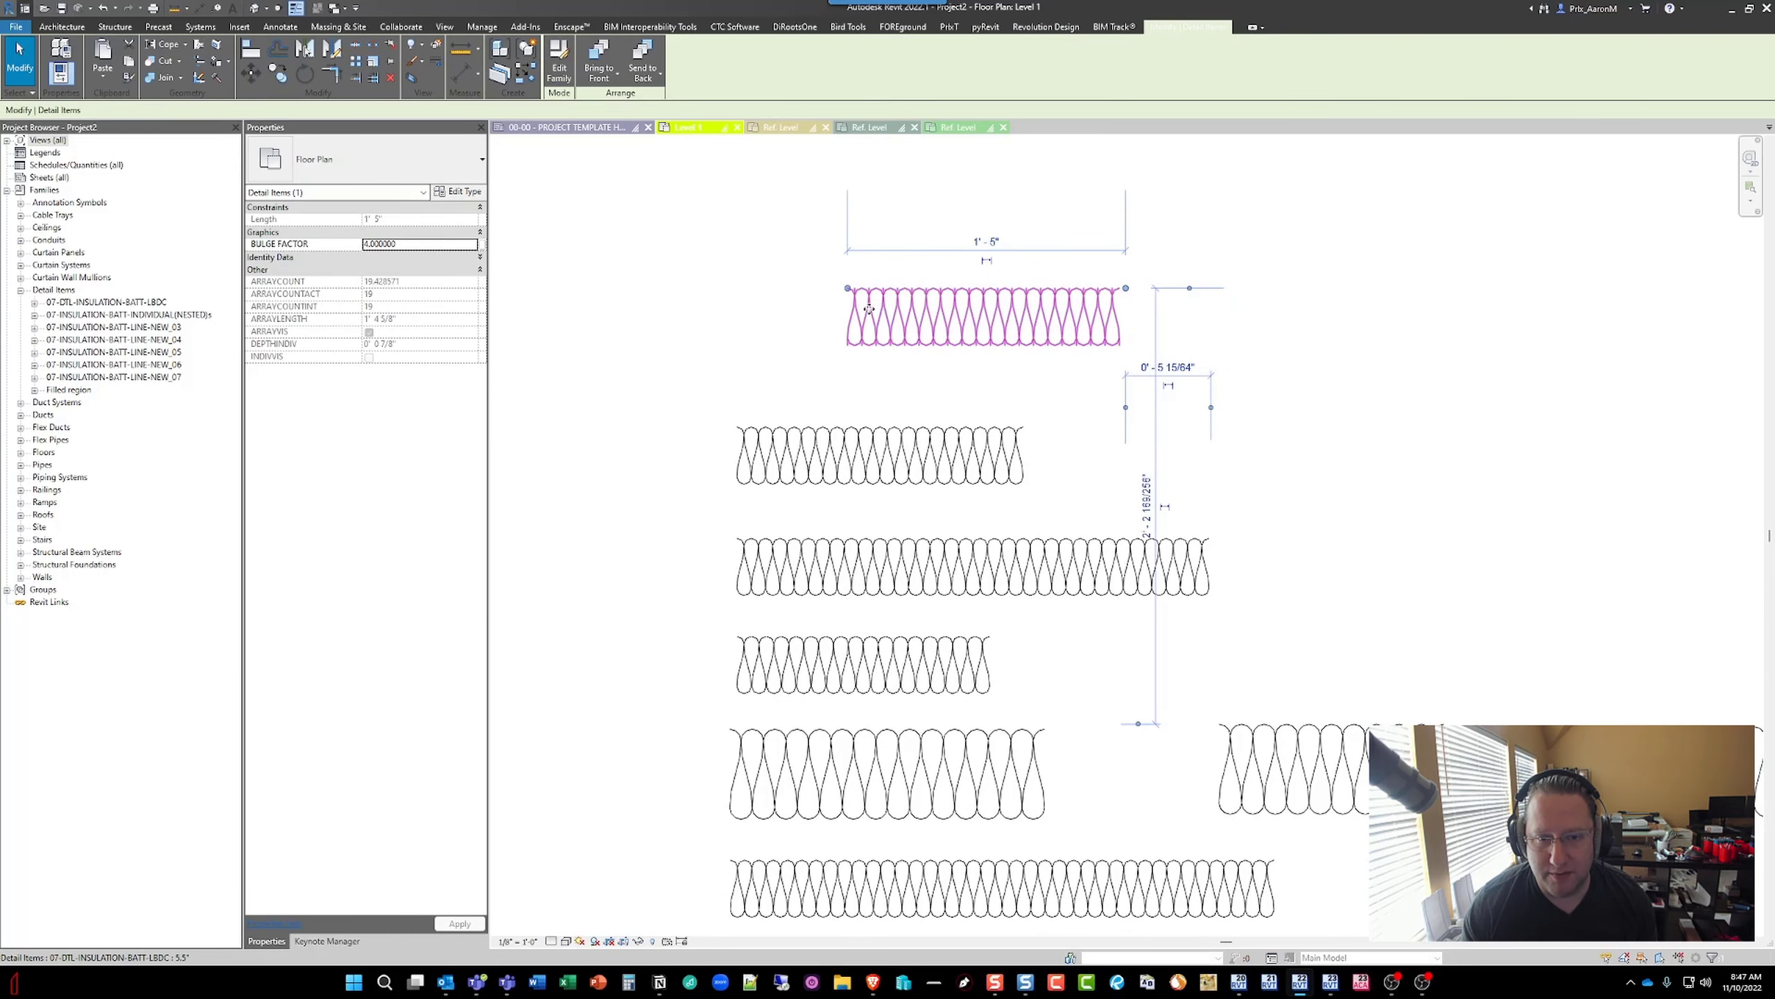
drag(872, 313, 810, 368)
middle_drag(810, 369, 794, 338)
scroll(800, 343, down, 2)
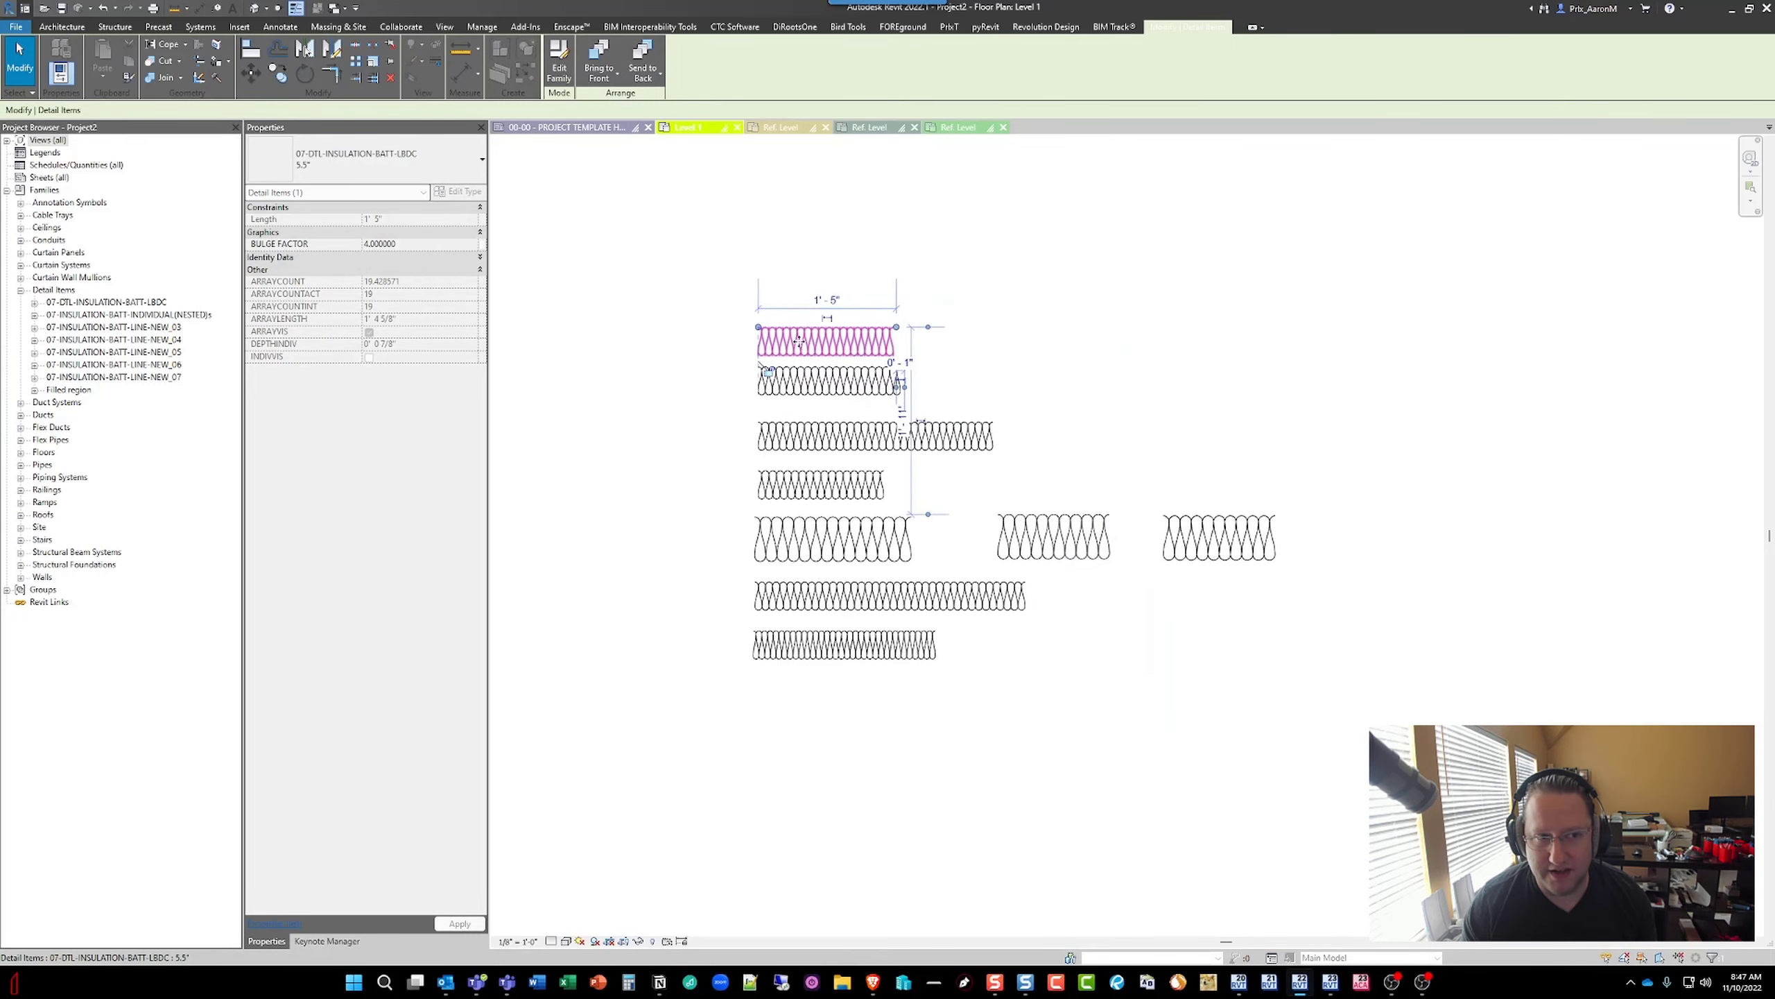
click(678, 306)
- Delete the 07-DTL-INSULATION-BATT-LBDC item above the 07-INSULATION-BATT-LINE-NEW_03 row
click(815, 335)
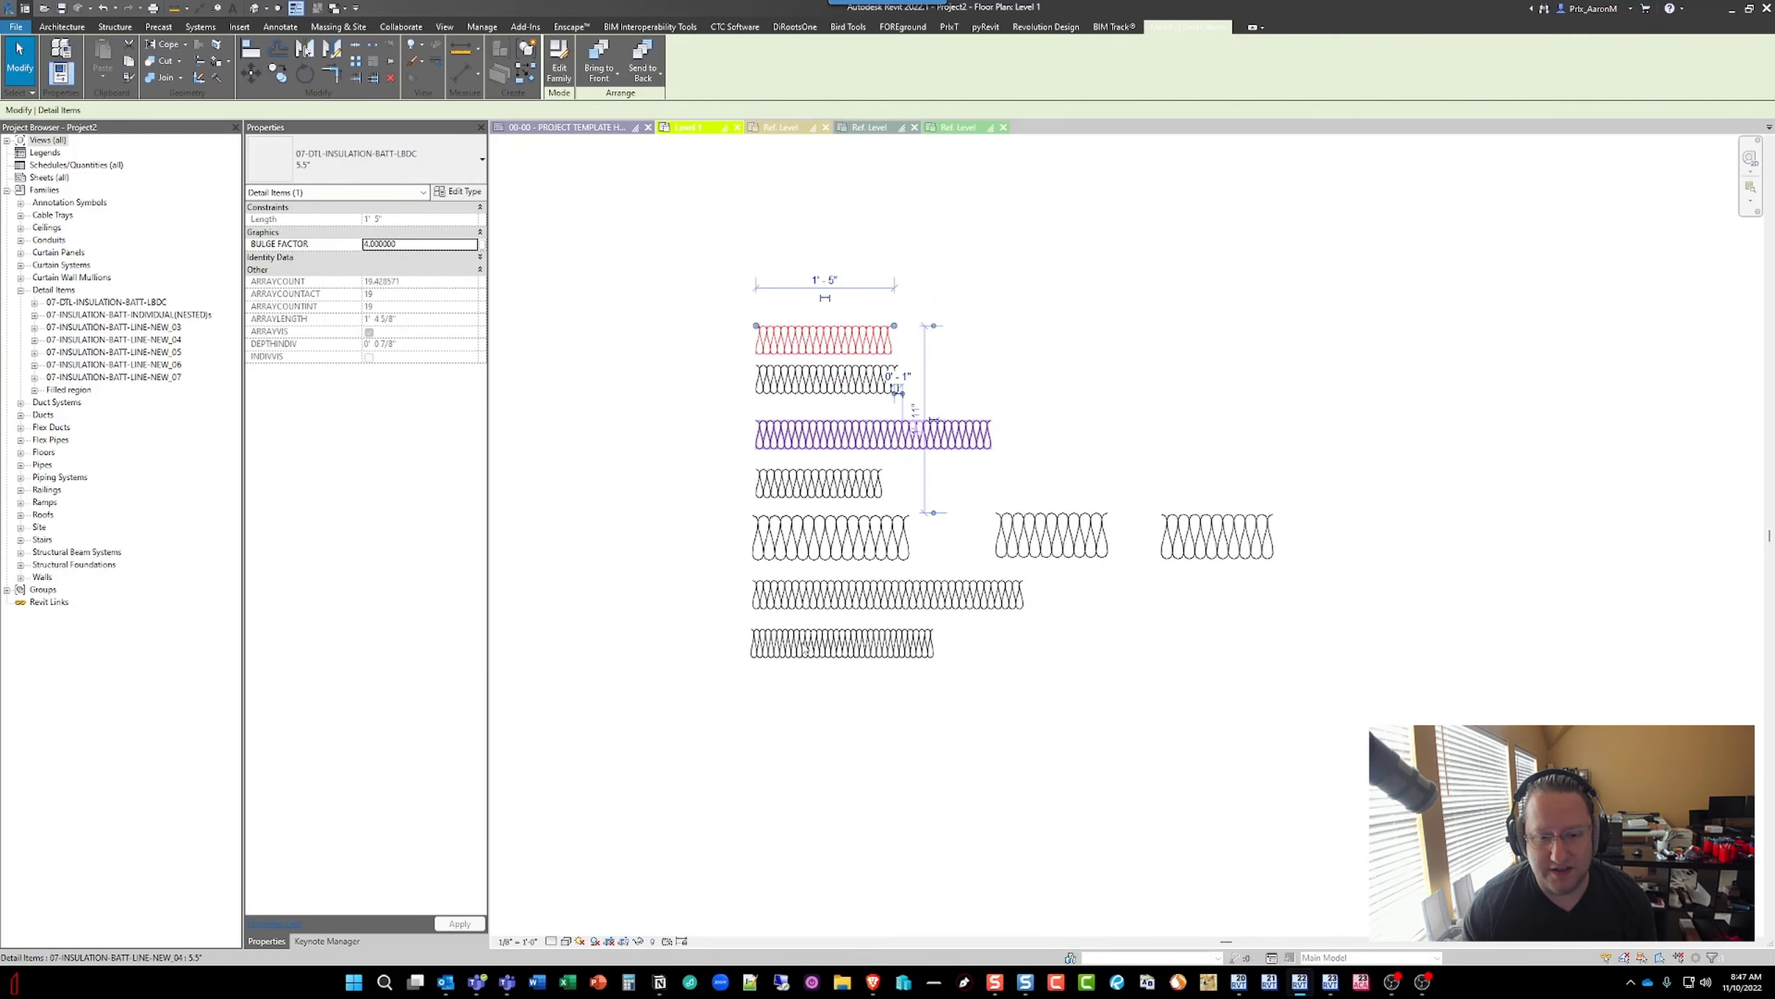
click(805, 644)
key(Escape)
click(812, 343)
key(Delete)
- Set the top 07-INSULATION-BATT-LINE-NEW_03 item's bulge factor to 2, and return it to 4
click(795, 384)
scroll(794, 382, up, 1)
scroll(794, 401, up, 2)
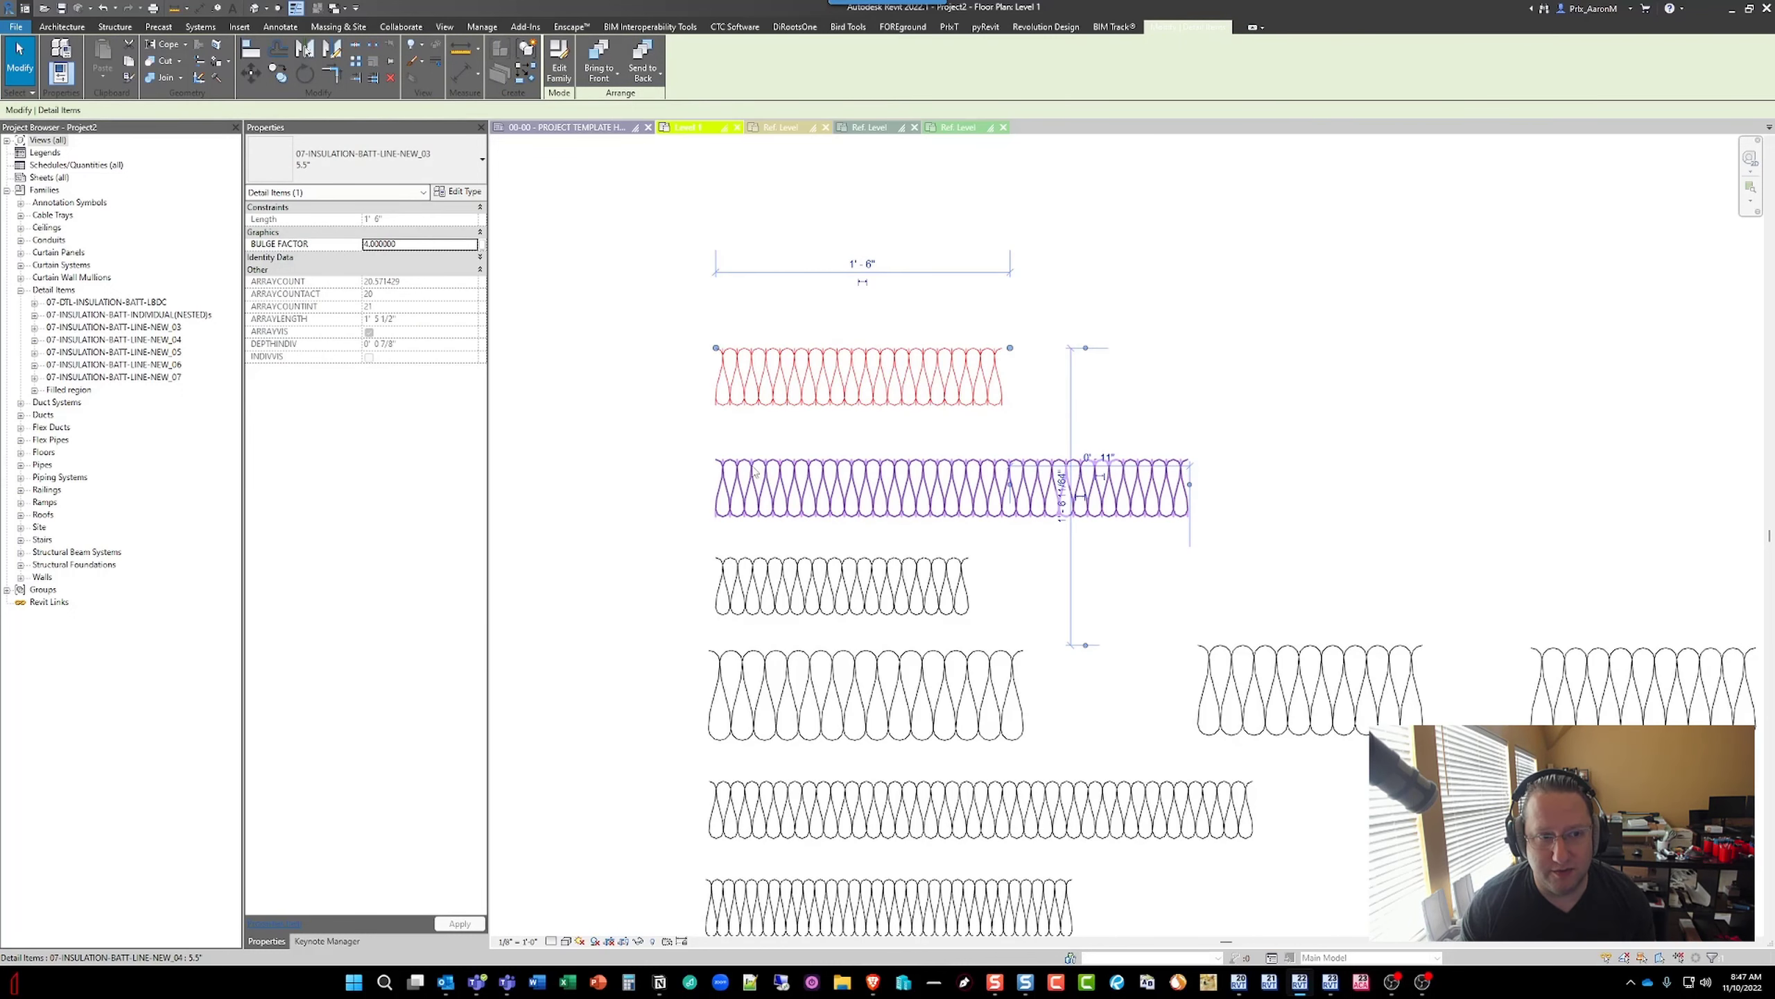
click(443, 245)
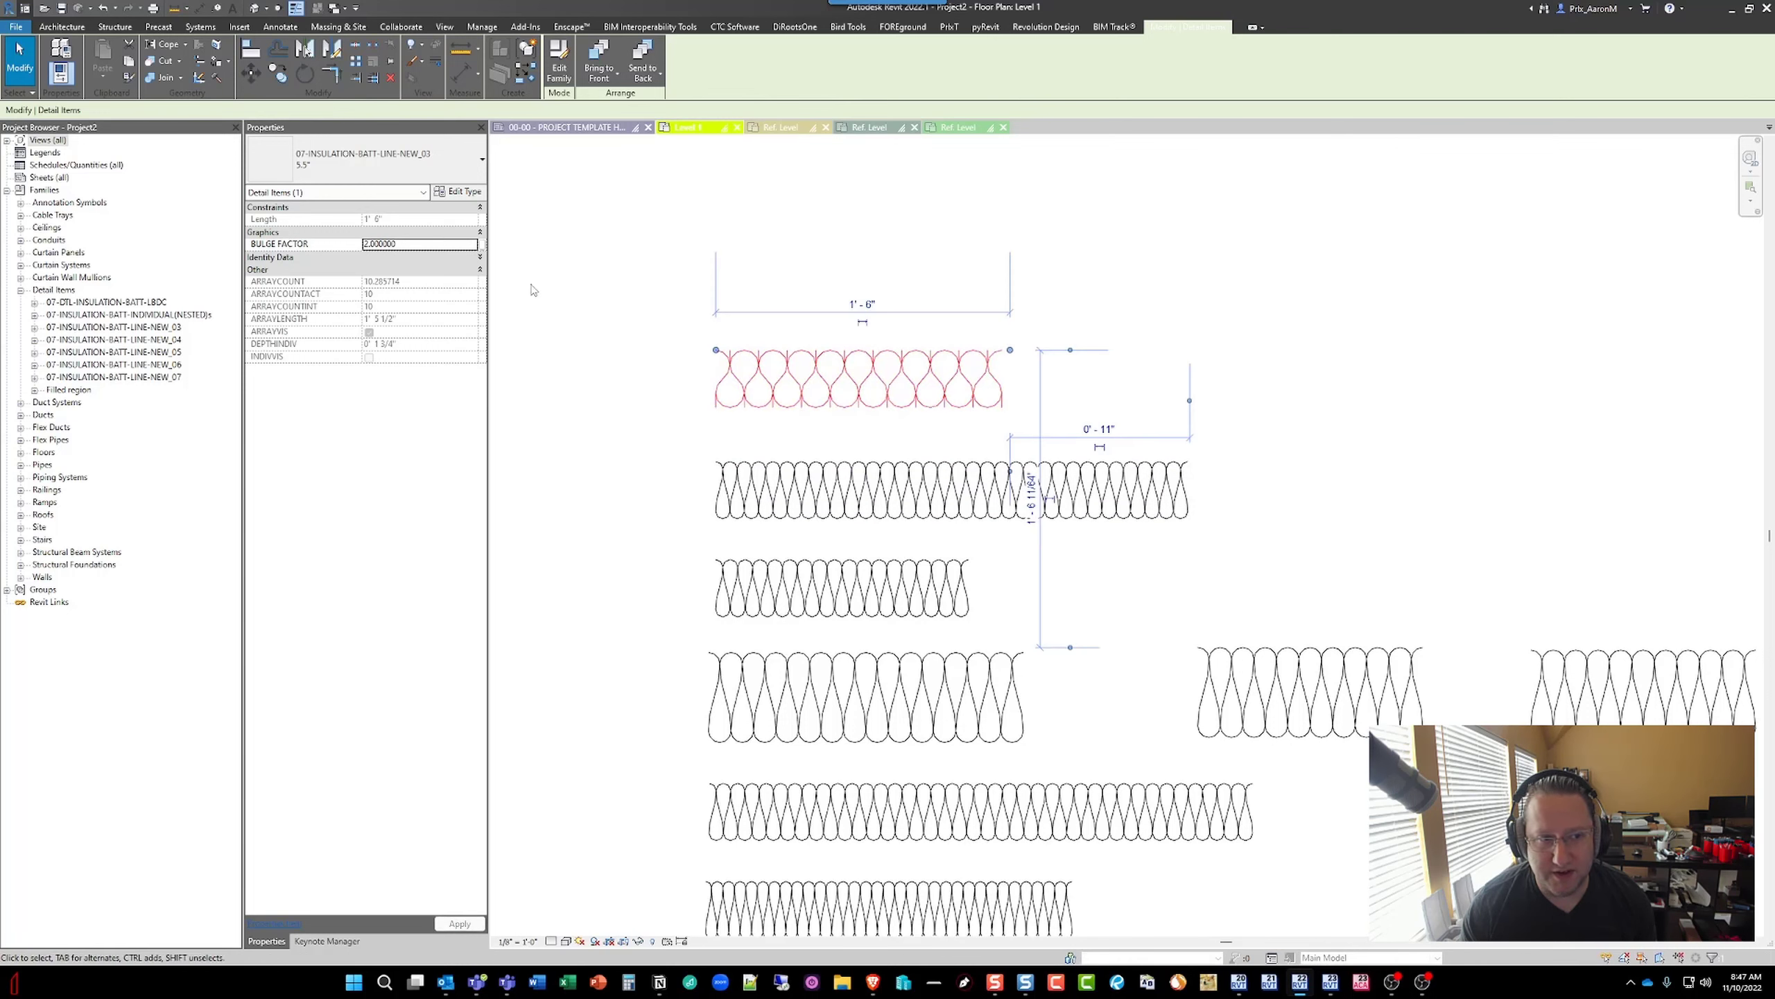
click(442, 245)
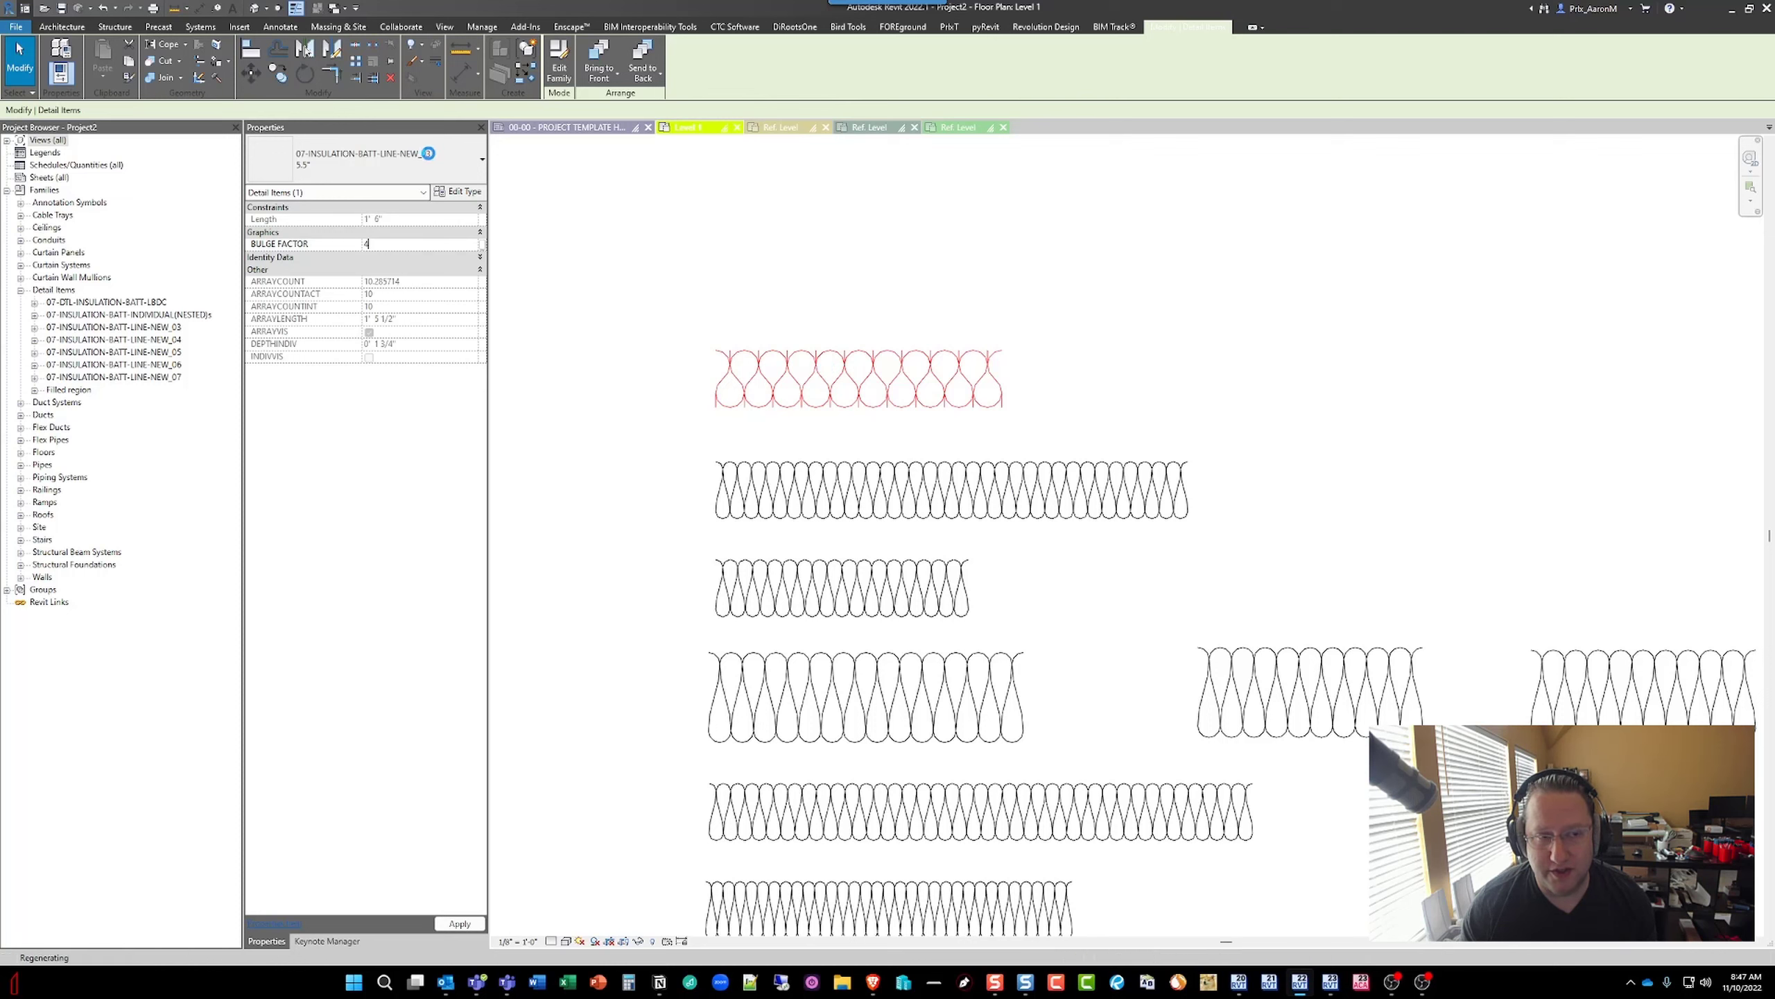
- Create a similar 07-INSULATION-BATT-LINE-NEW_03 item and place it about 2'-1" long directly above the original
right_click(788, 382)
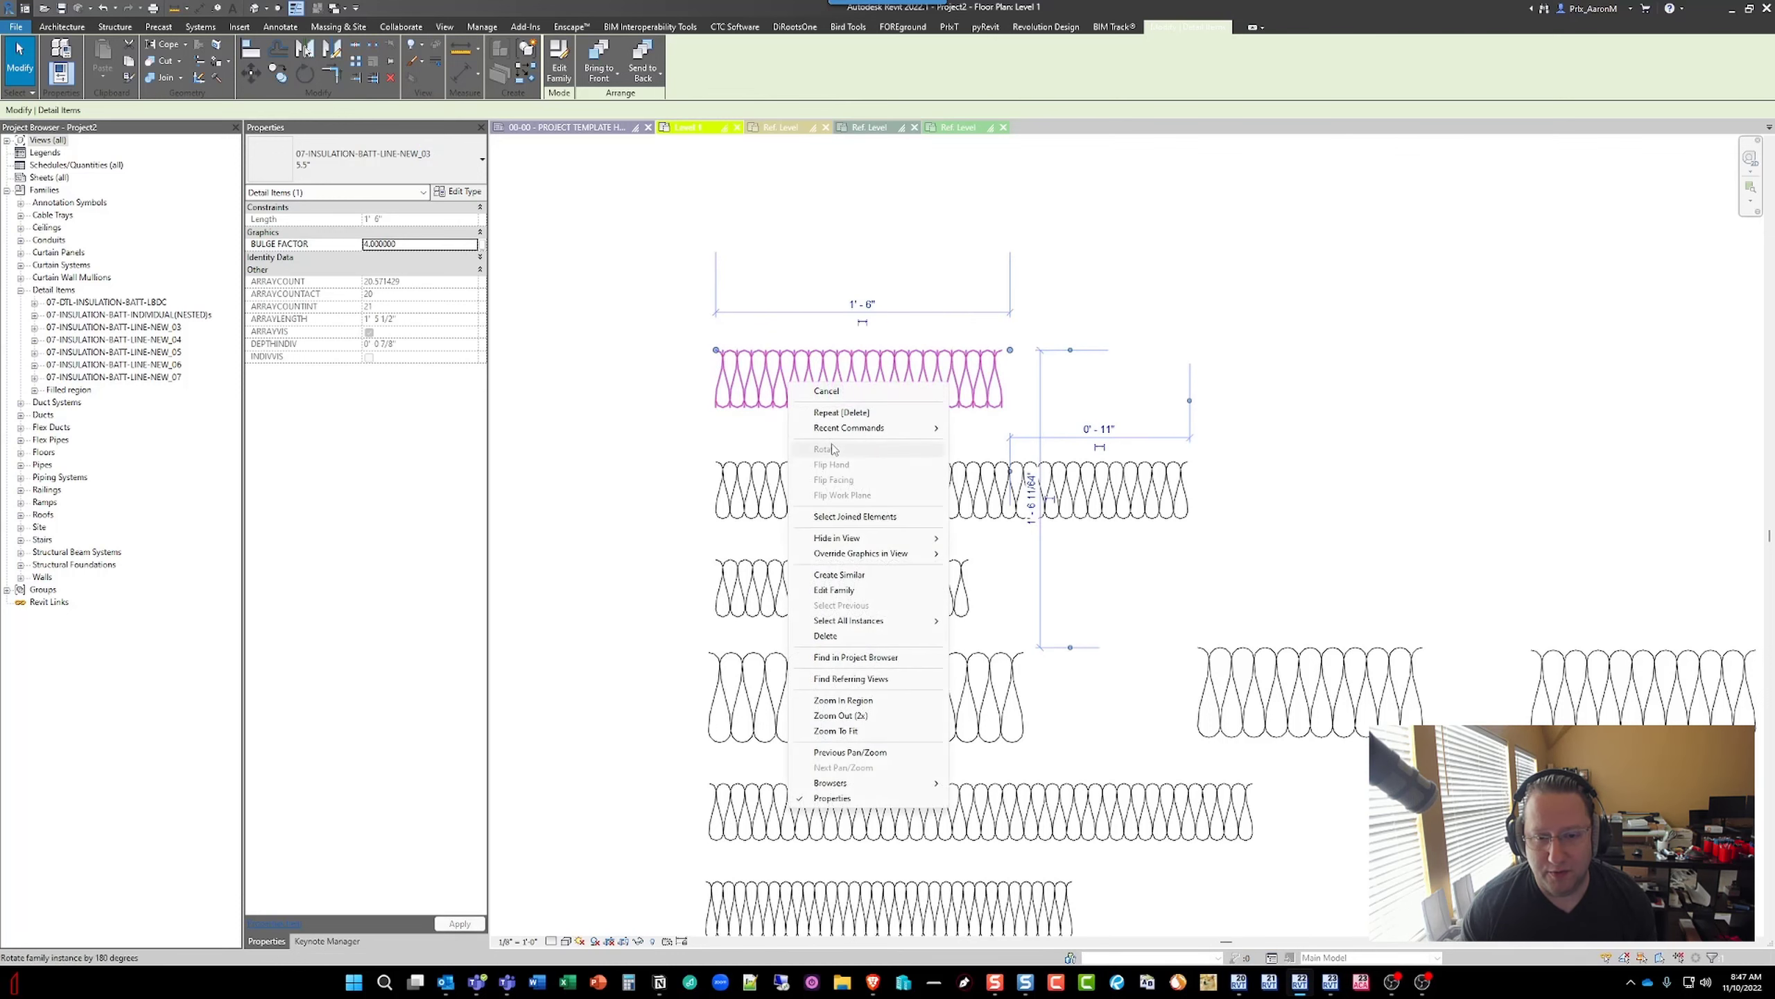
click(825, 576)
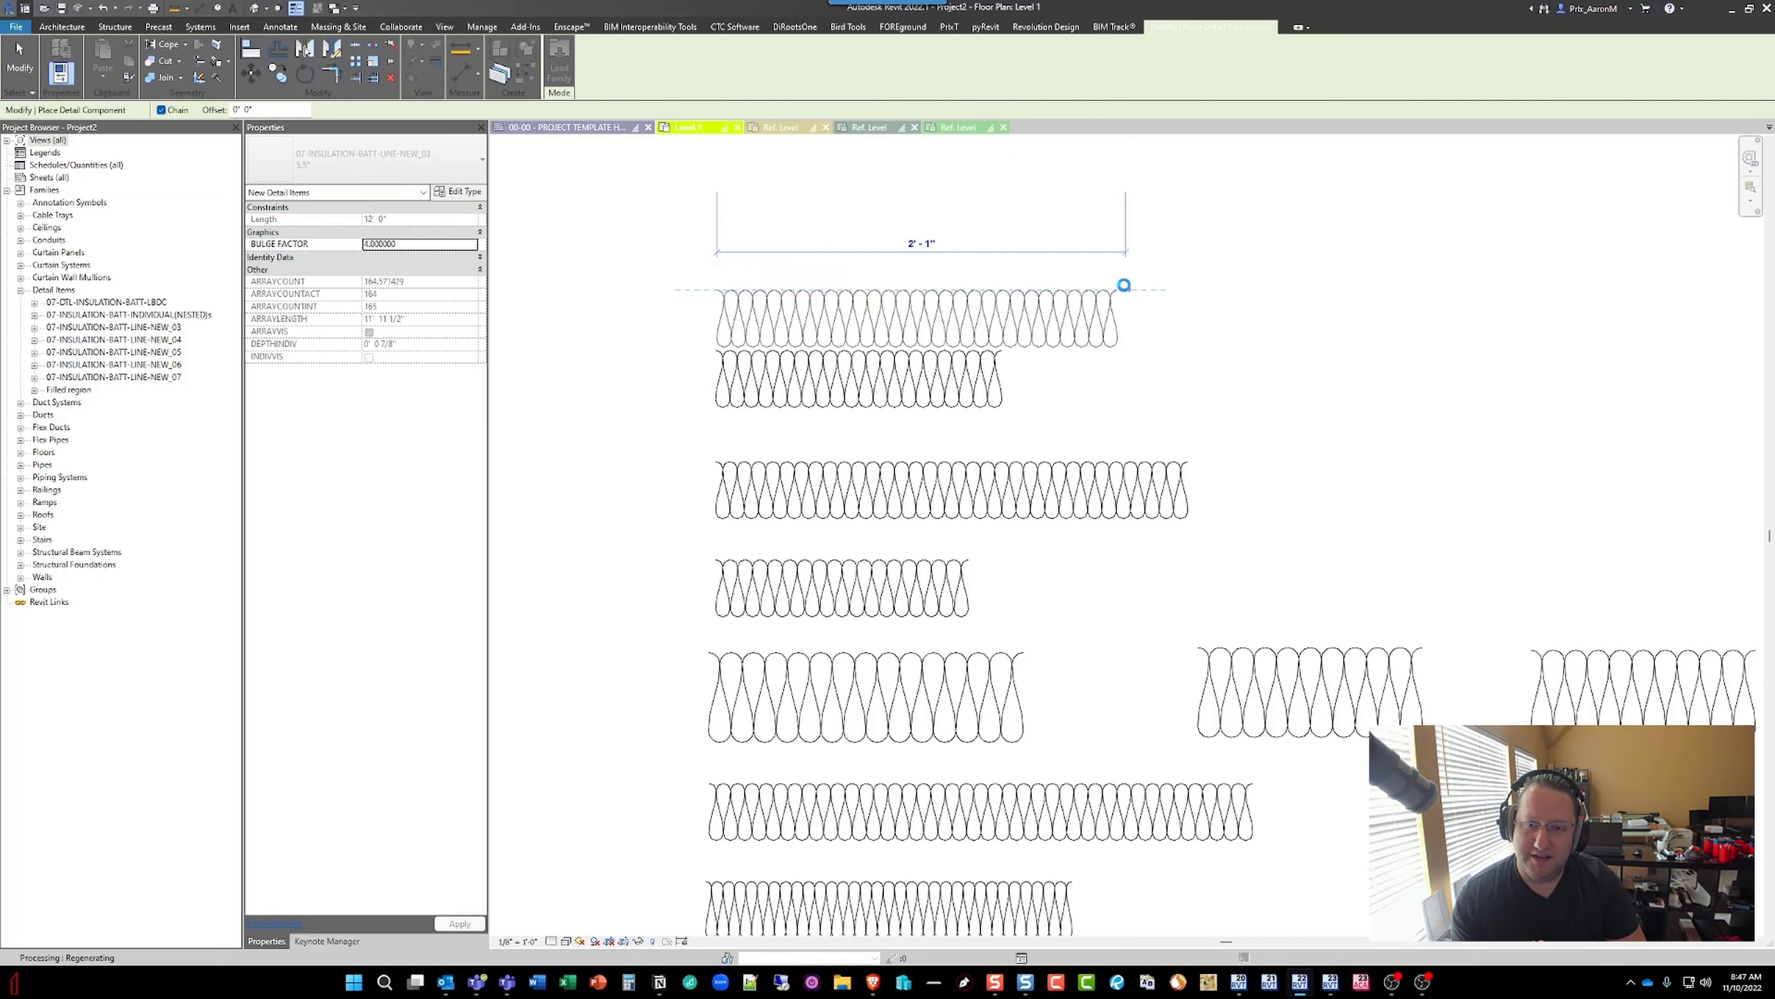
click(1124, 285)
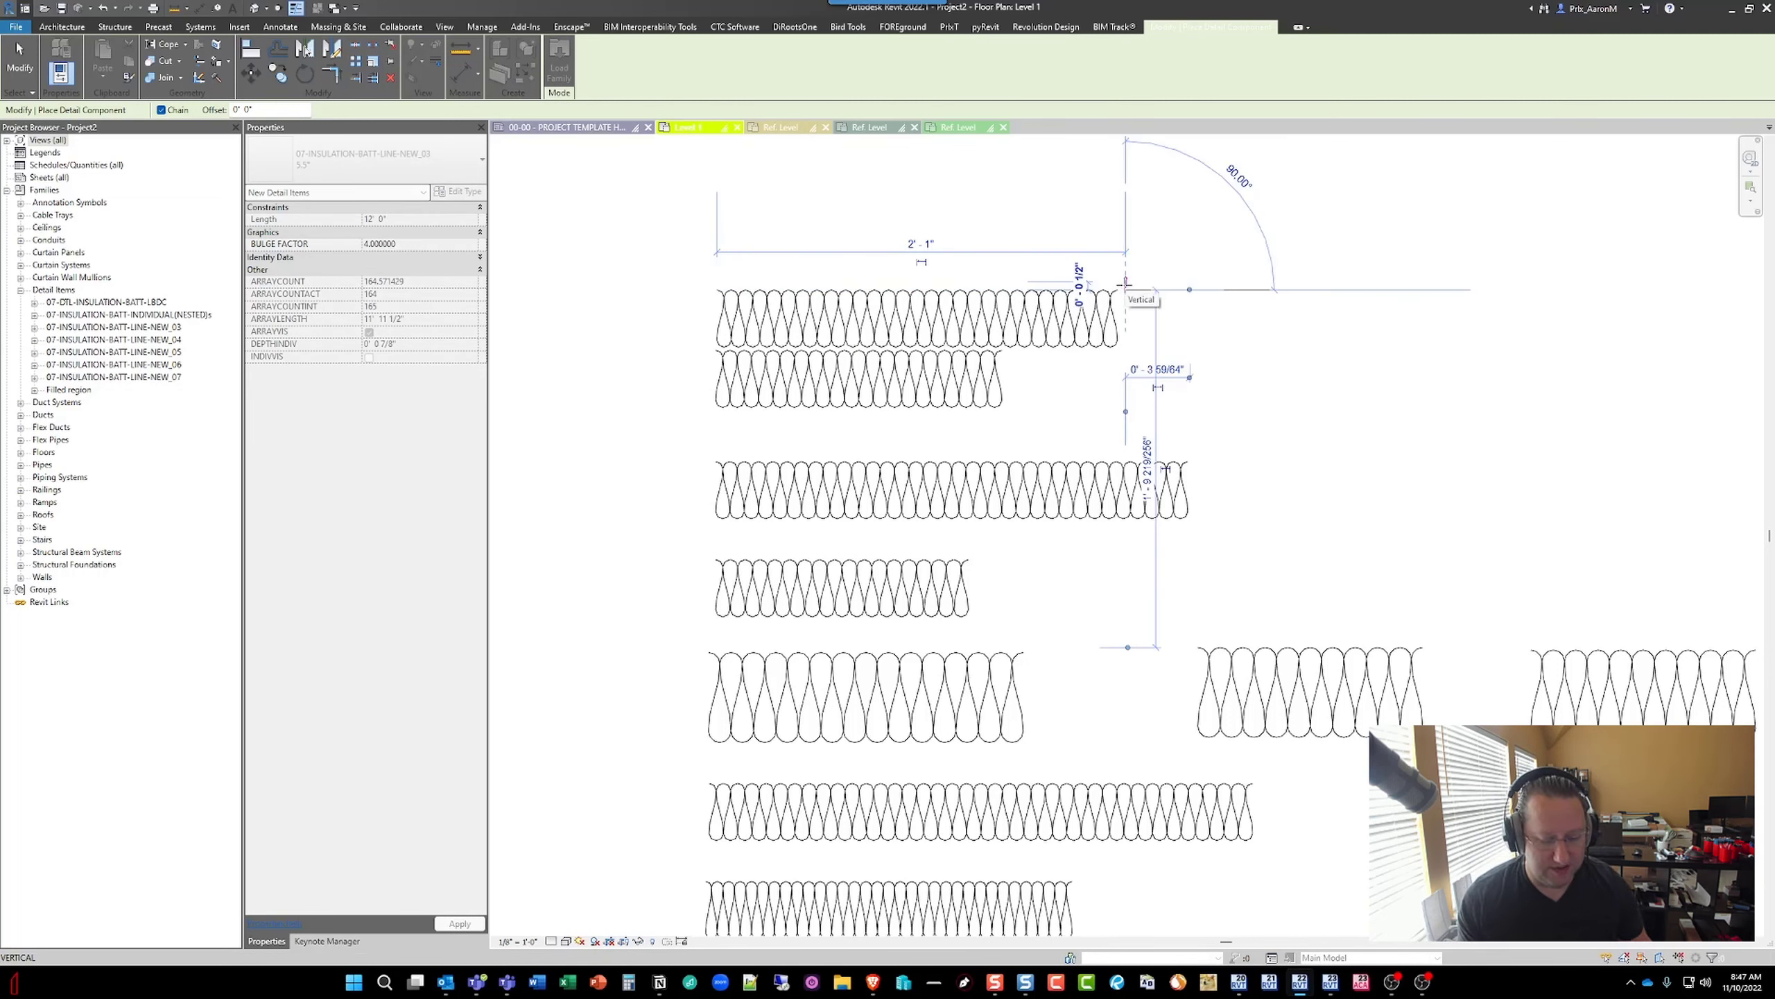
key(Escape)
key(Escape)
scroll(914, 301, down, 4)
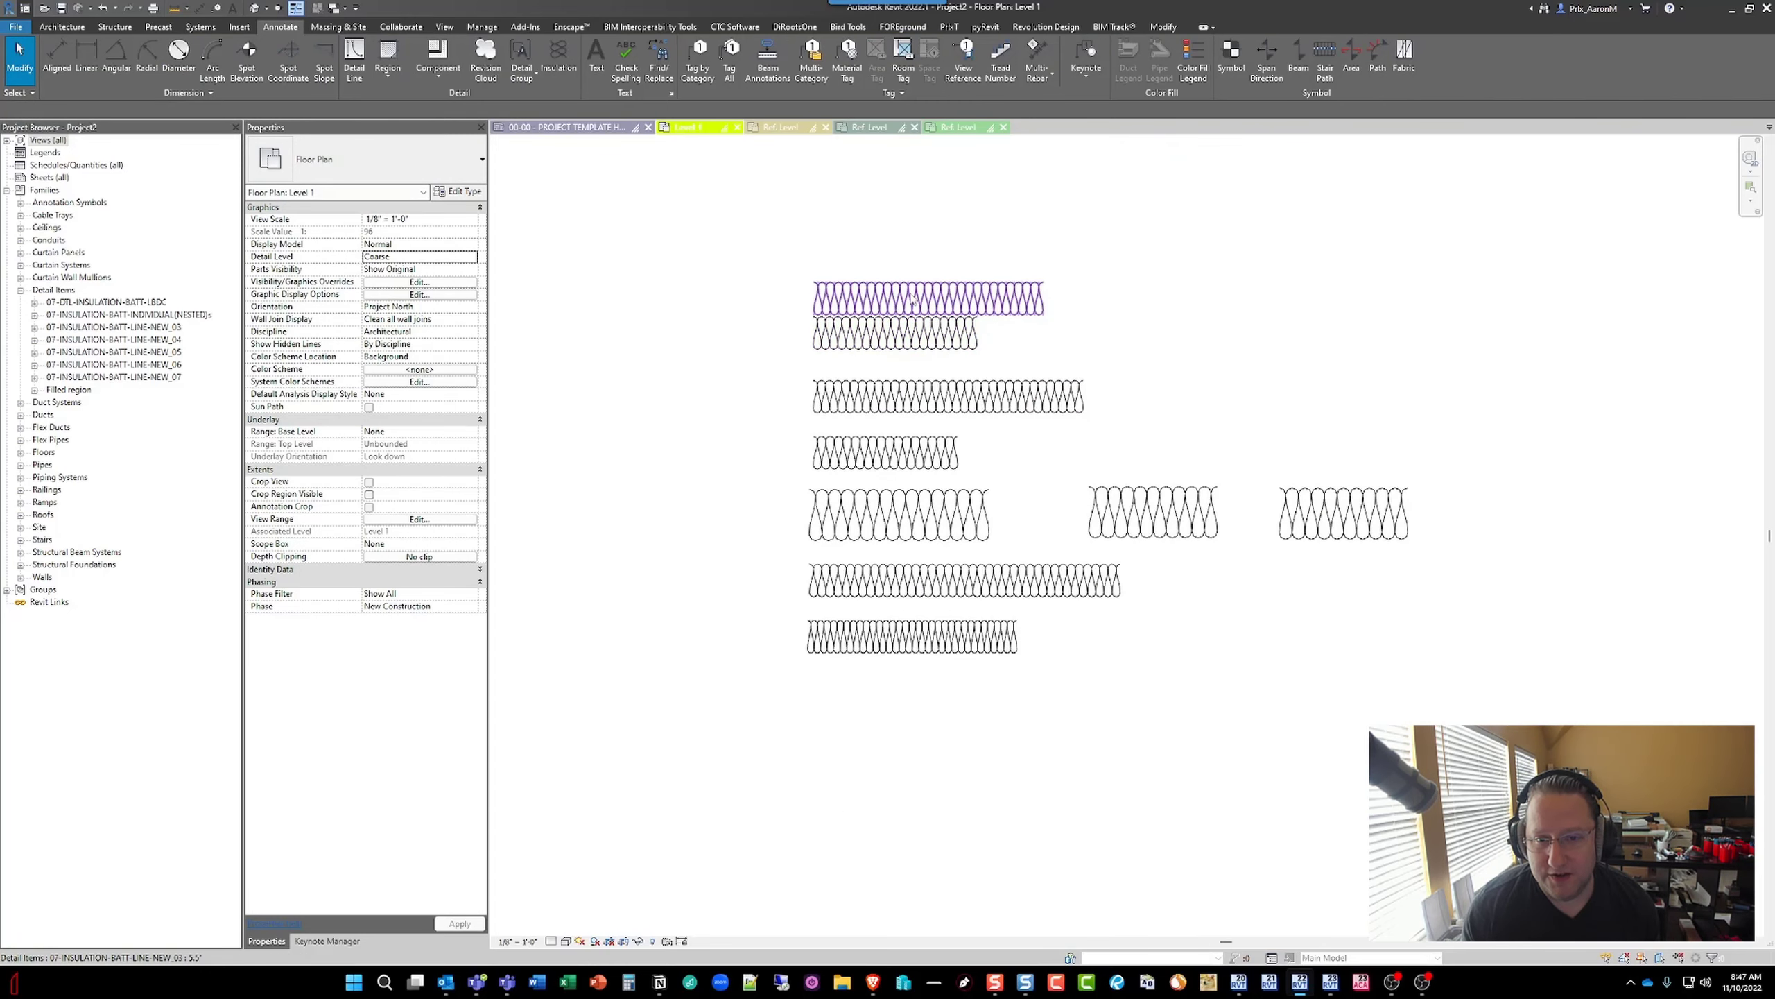
- Examine the family and bulge factor of the top batt row, the NEW_04 row and the bottom row in turn
click(914, 301)
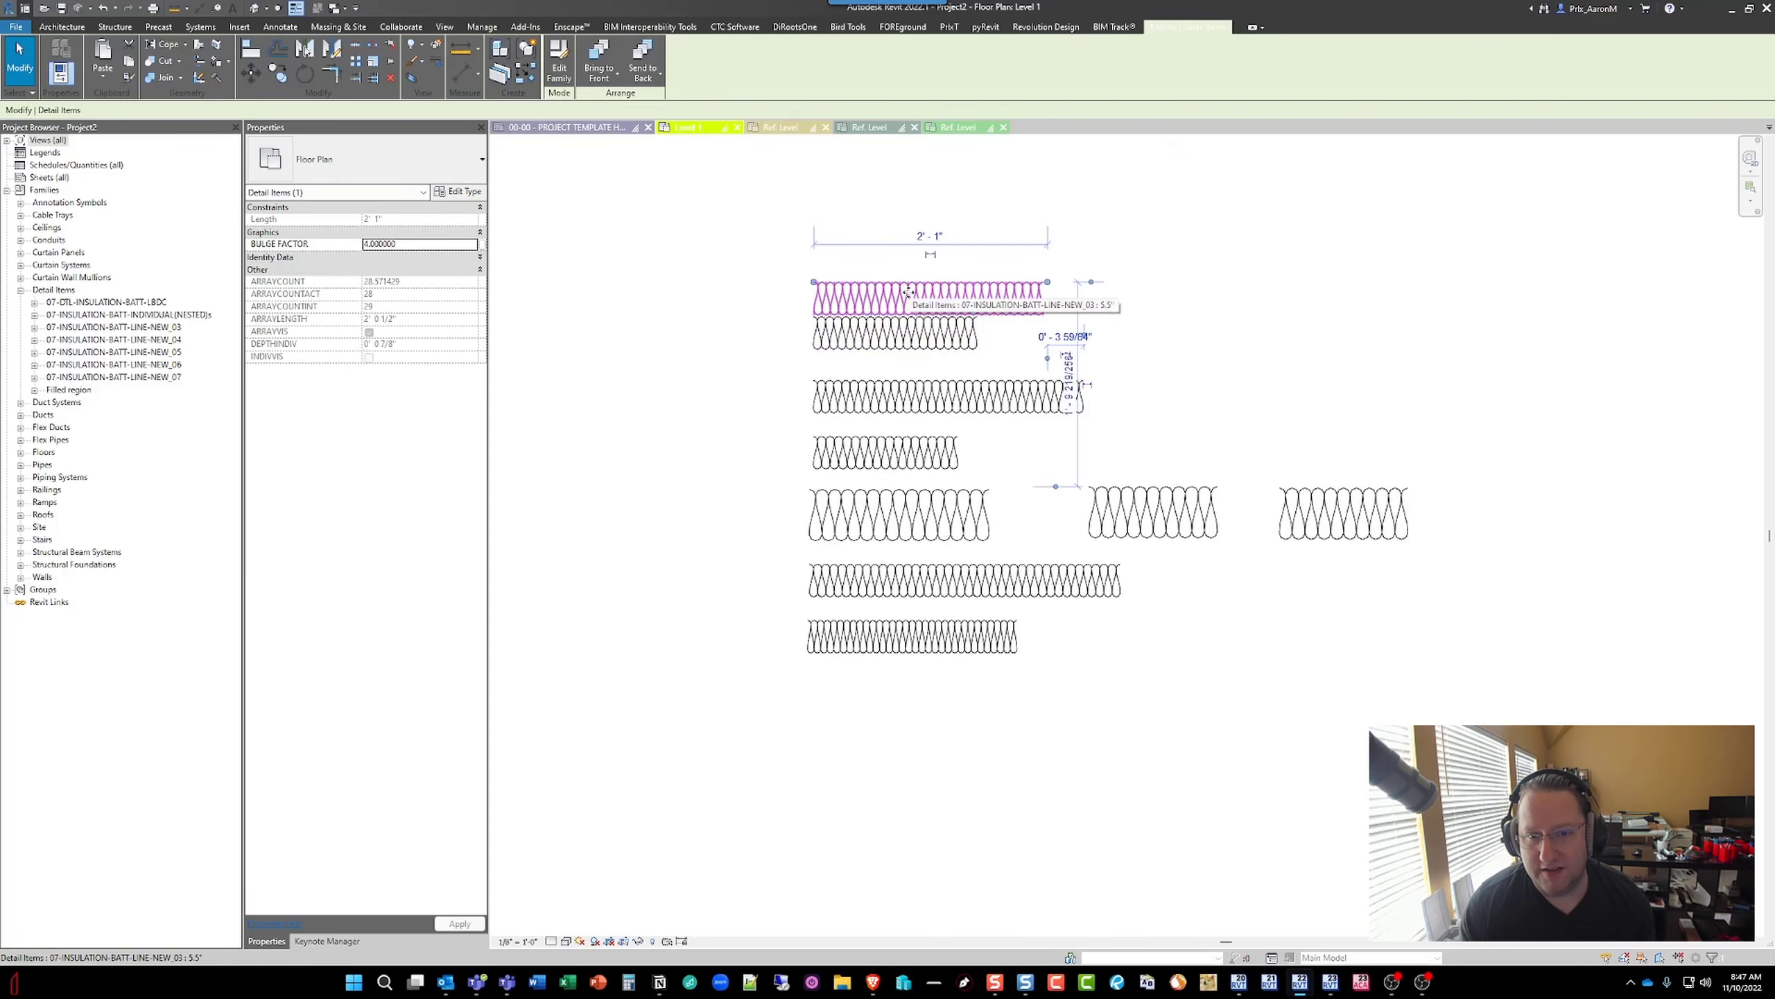
click(896, 395)
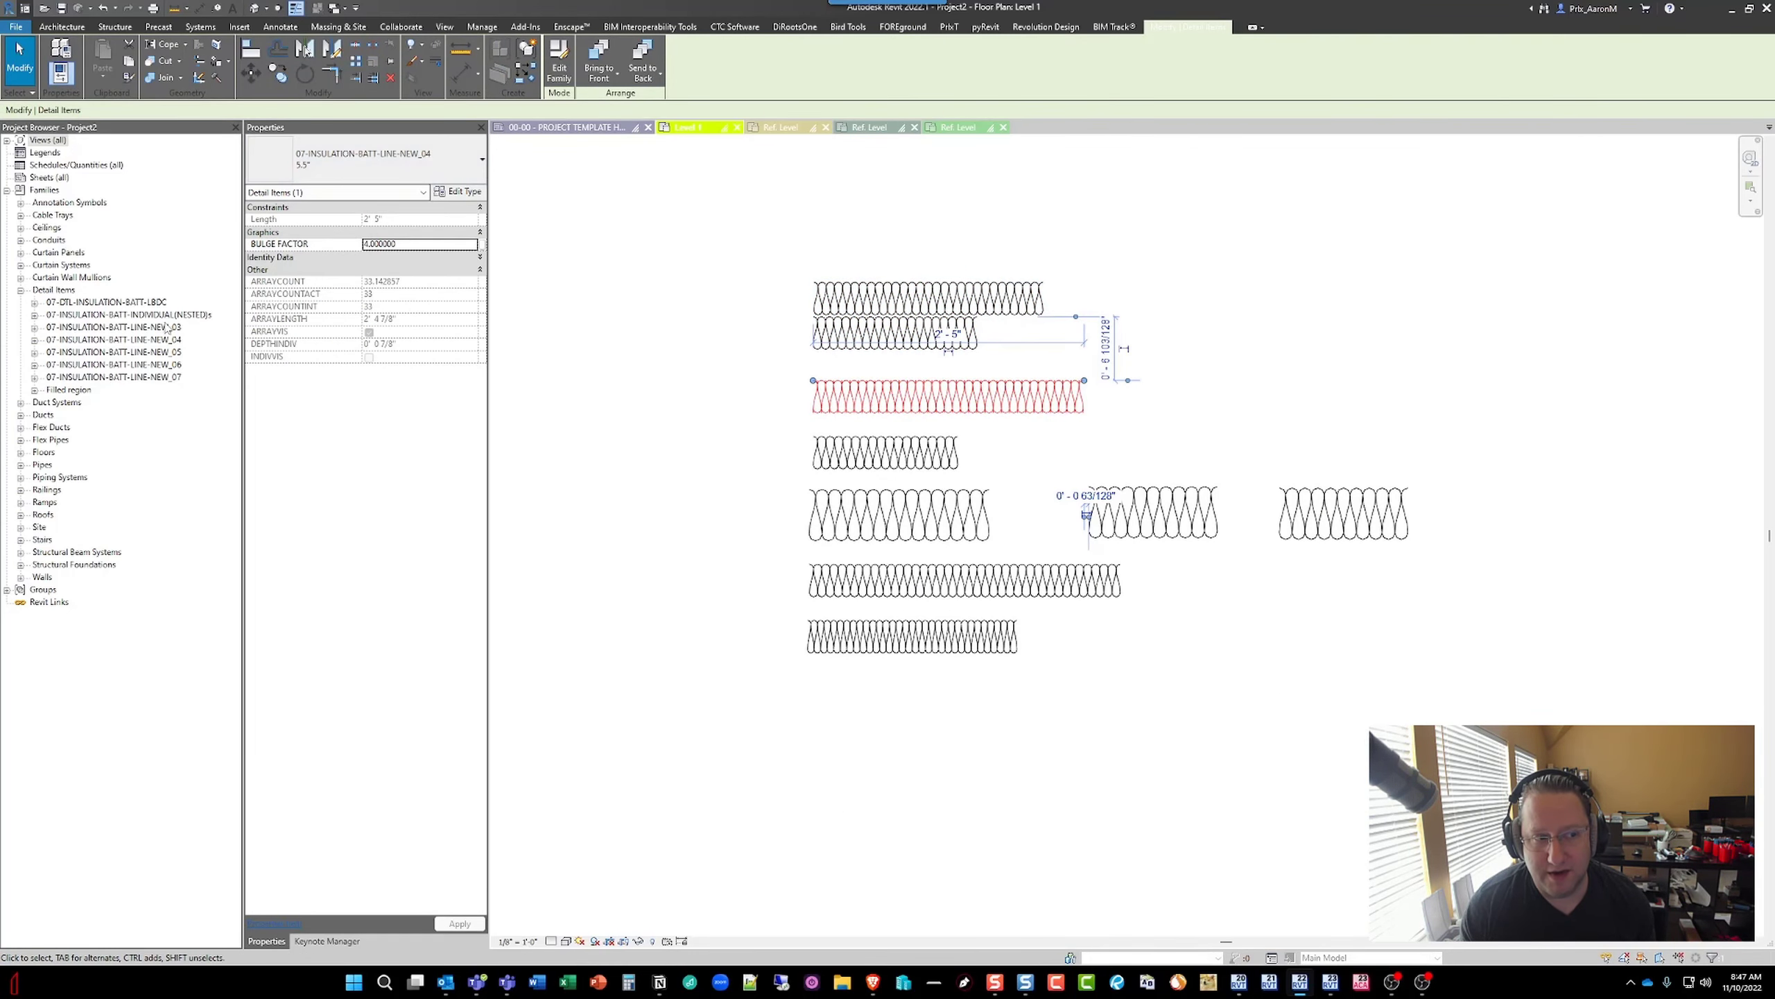
click(878, 308)
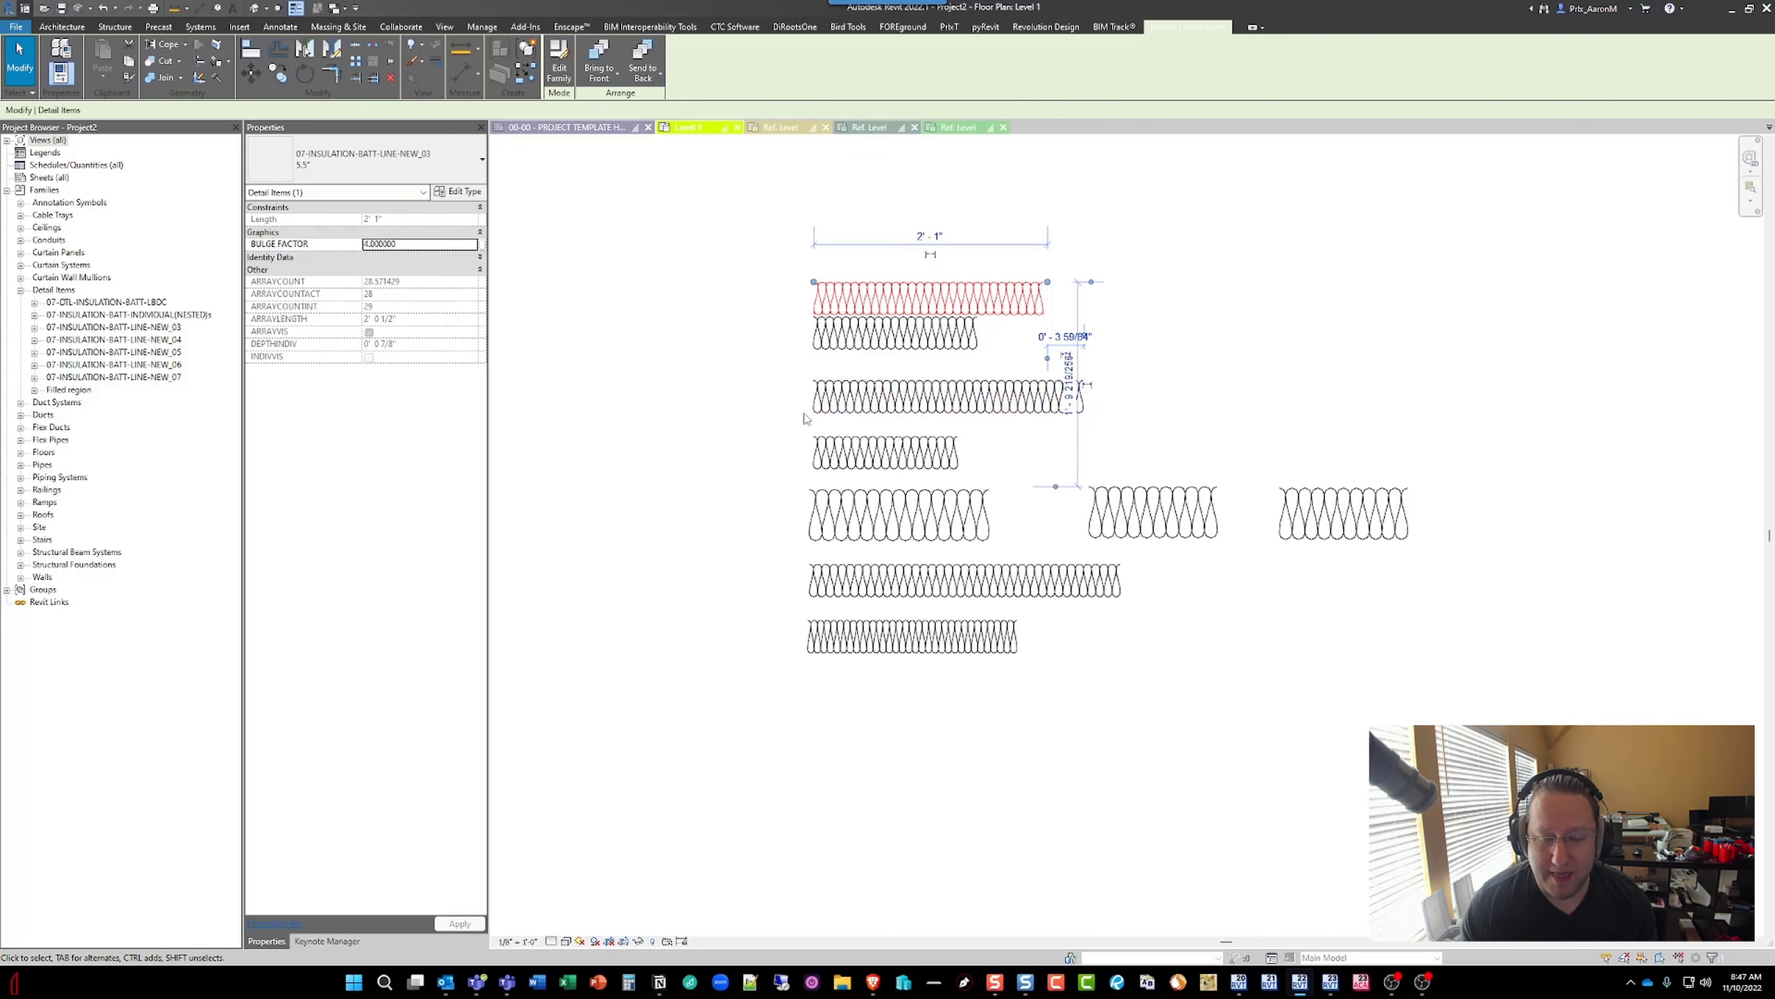
middle_drag(805, 591, 810, 519)
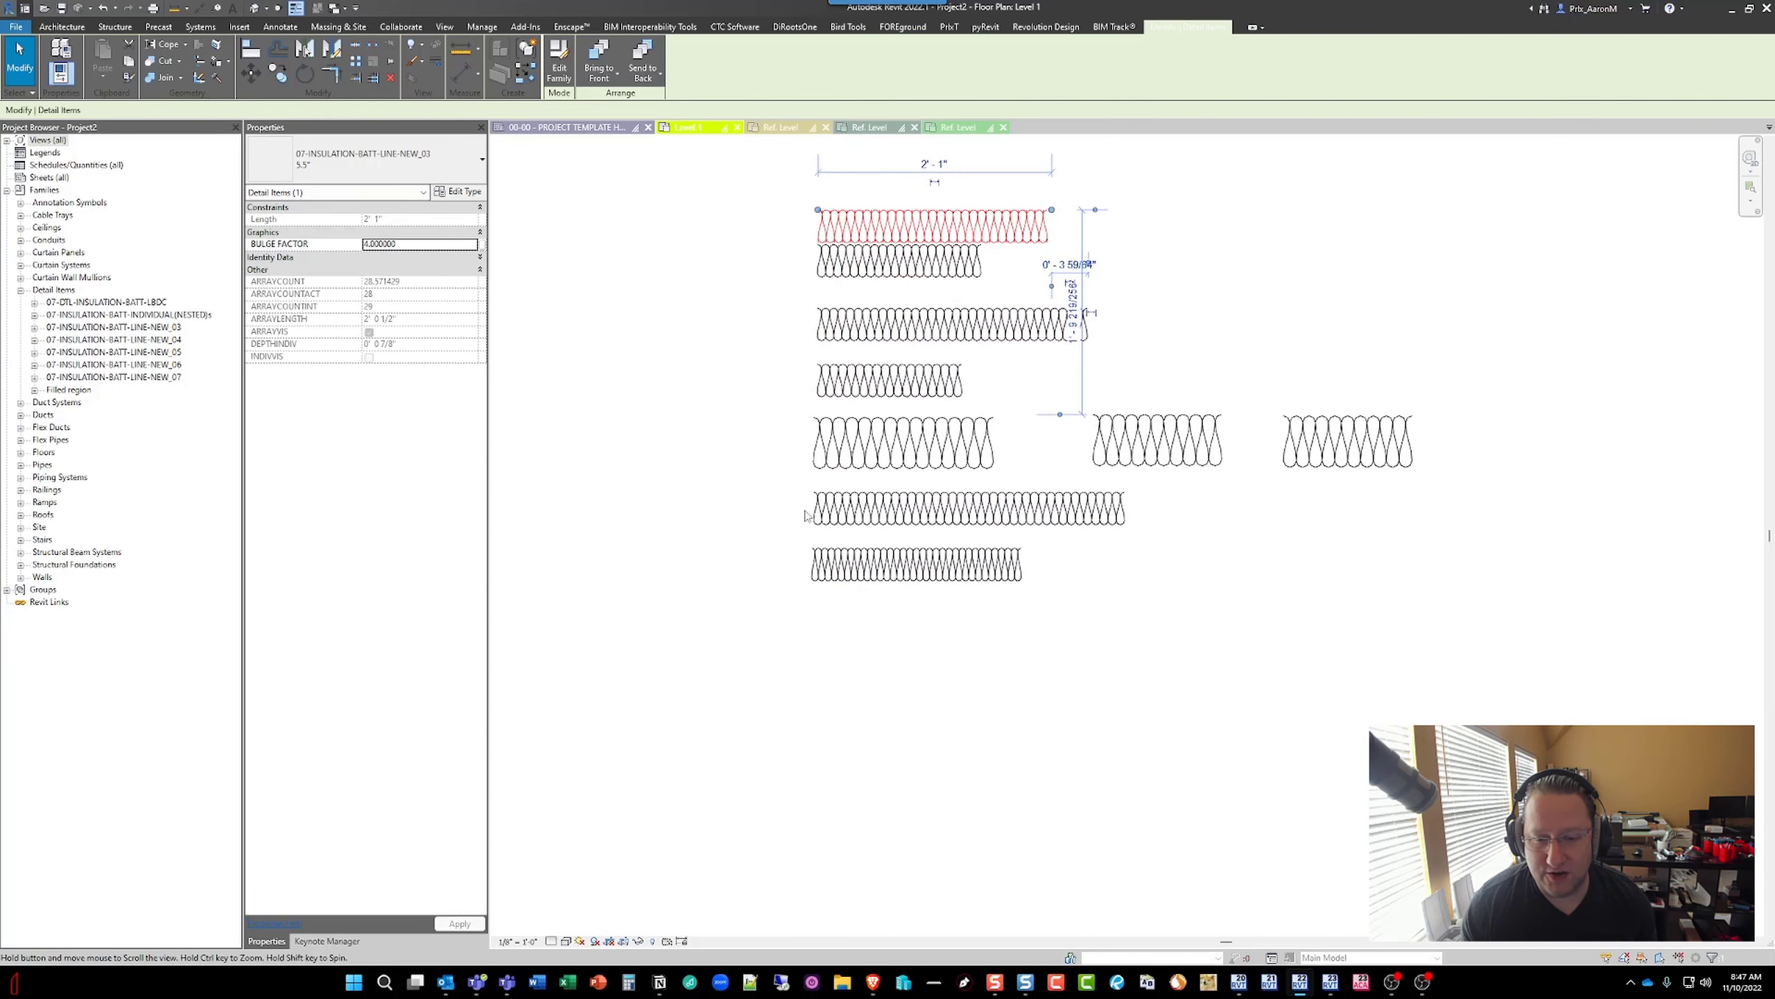
scroll(861, 575, up, 3)
click(781, 570)
scroll(781, 570, down, 2)
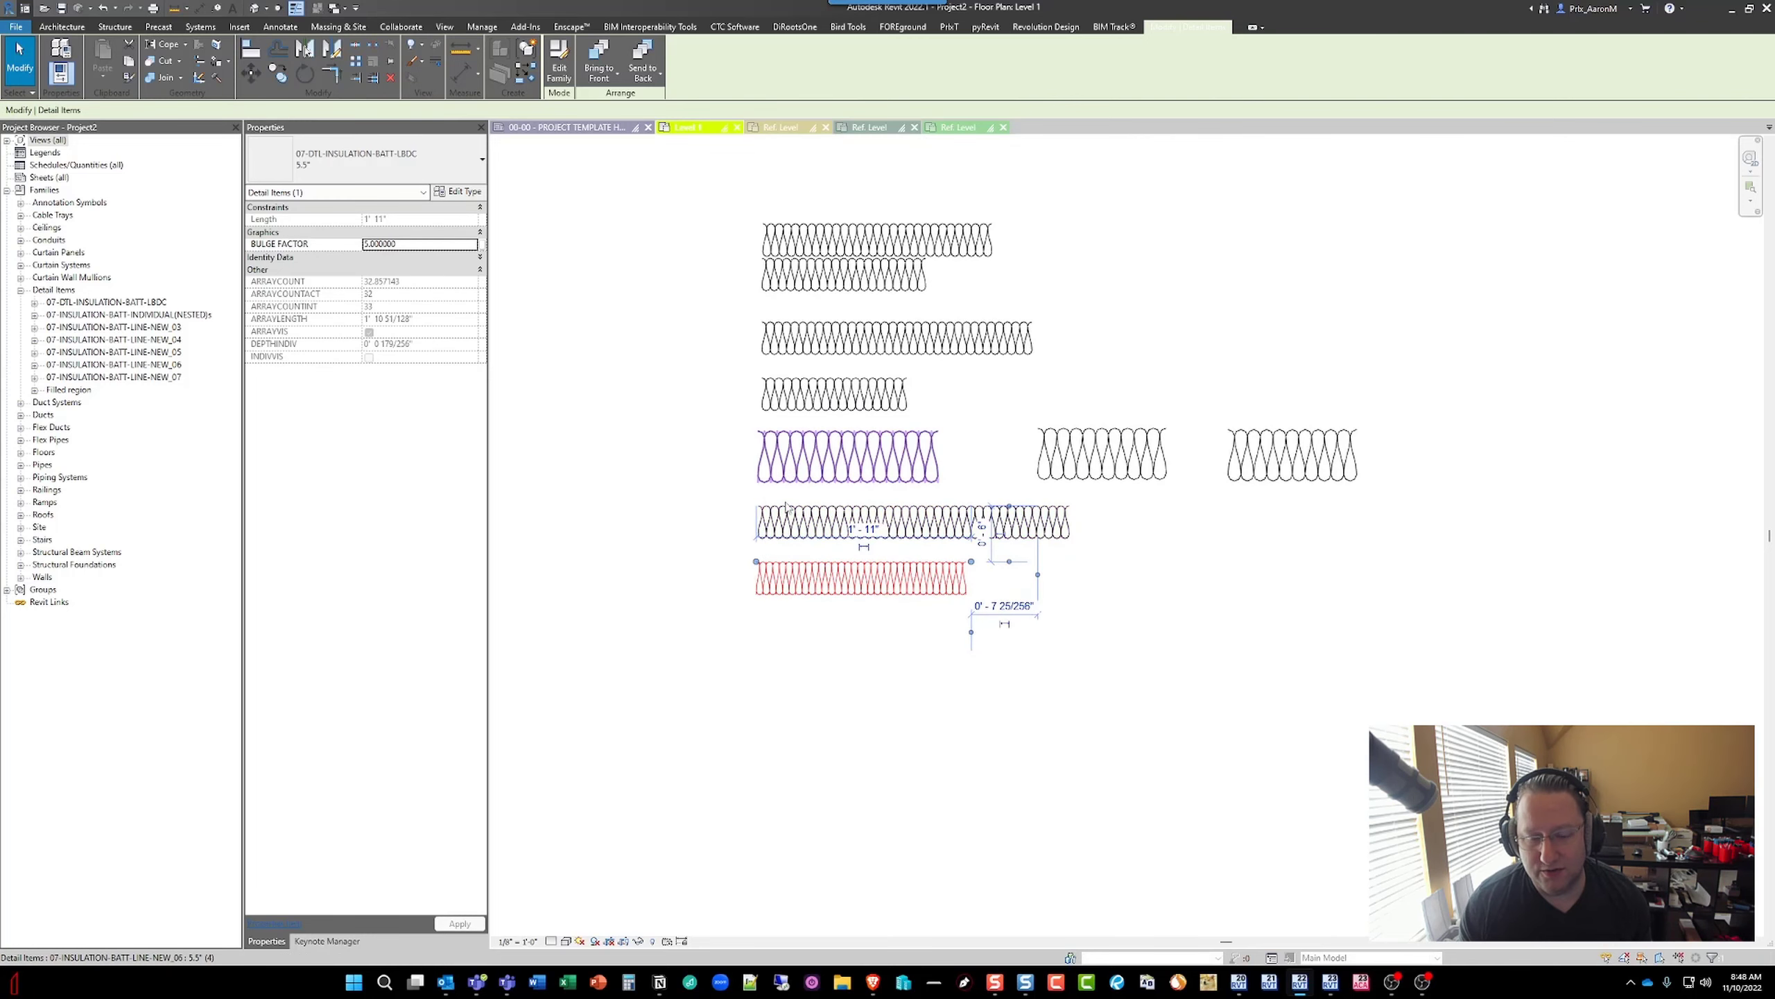
click(782, 231)
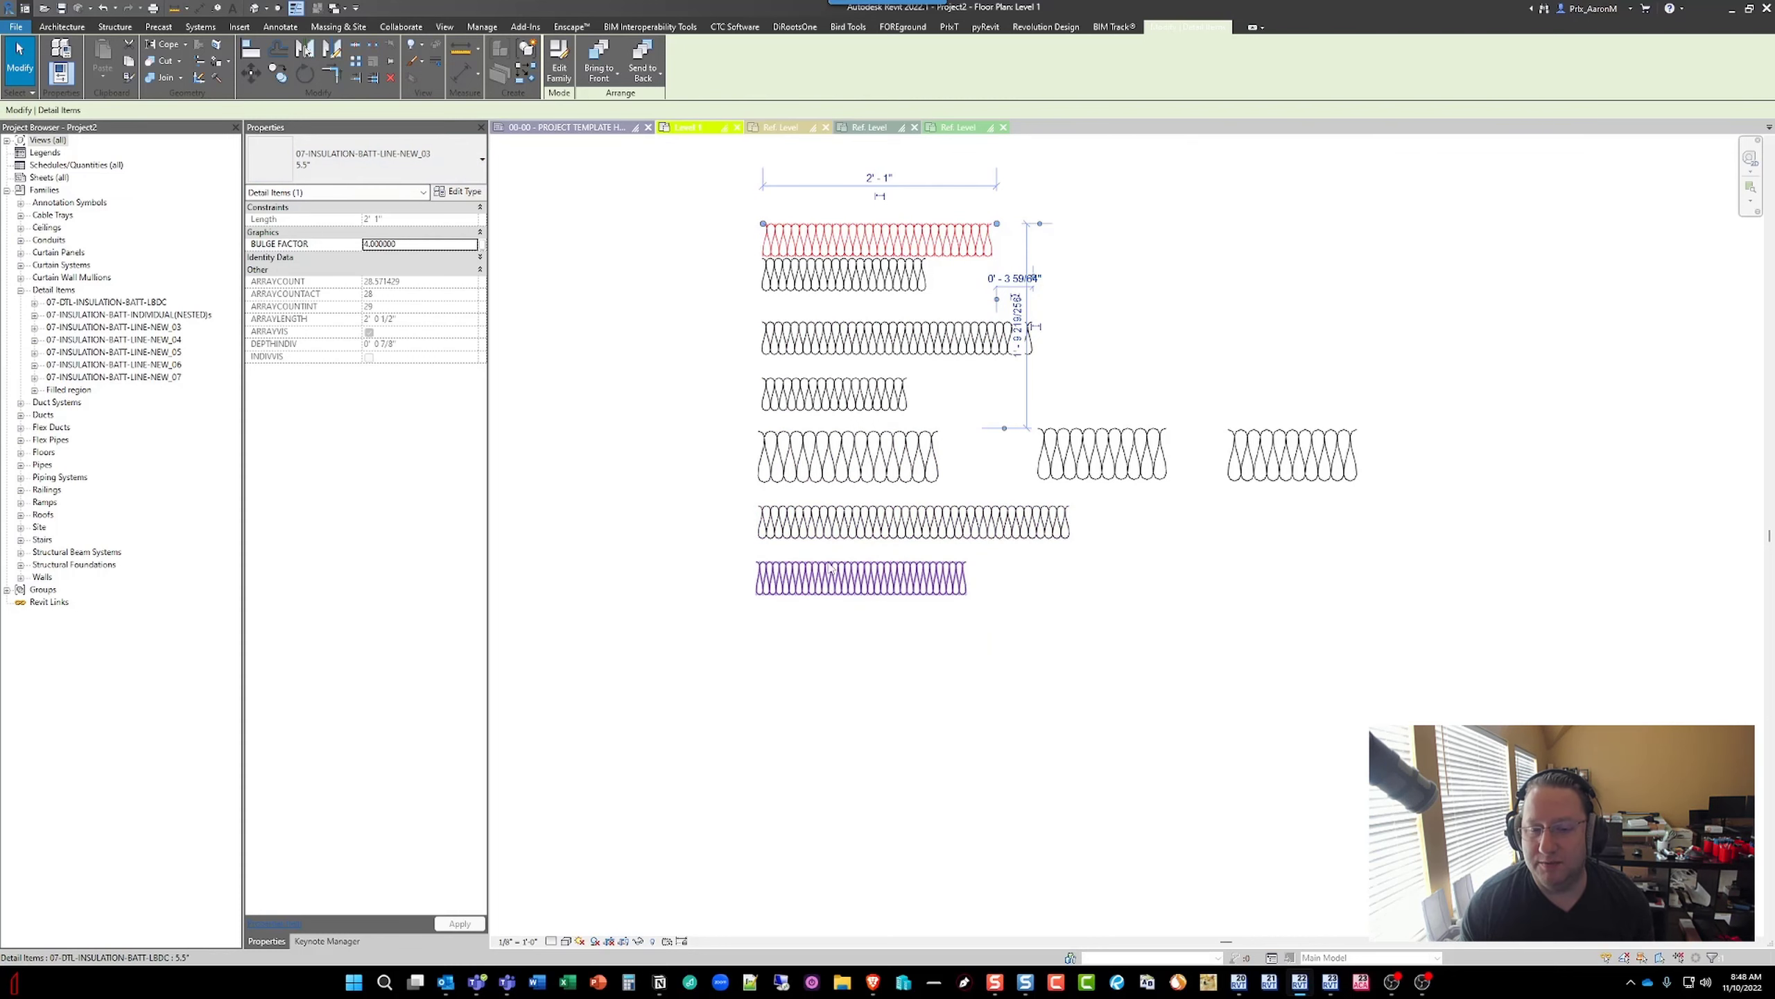
- Create a similar item from the bottom 07-DTL-INSULATION-BATT-LBDC row and place it about 2'-9" long just below
middle_drag(804, 586, 860, 559)
click(860, 559)
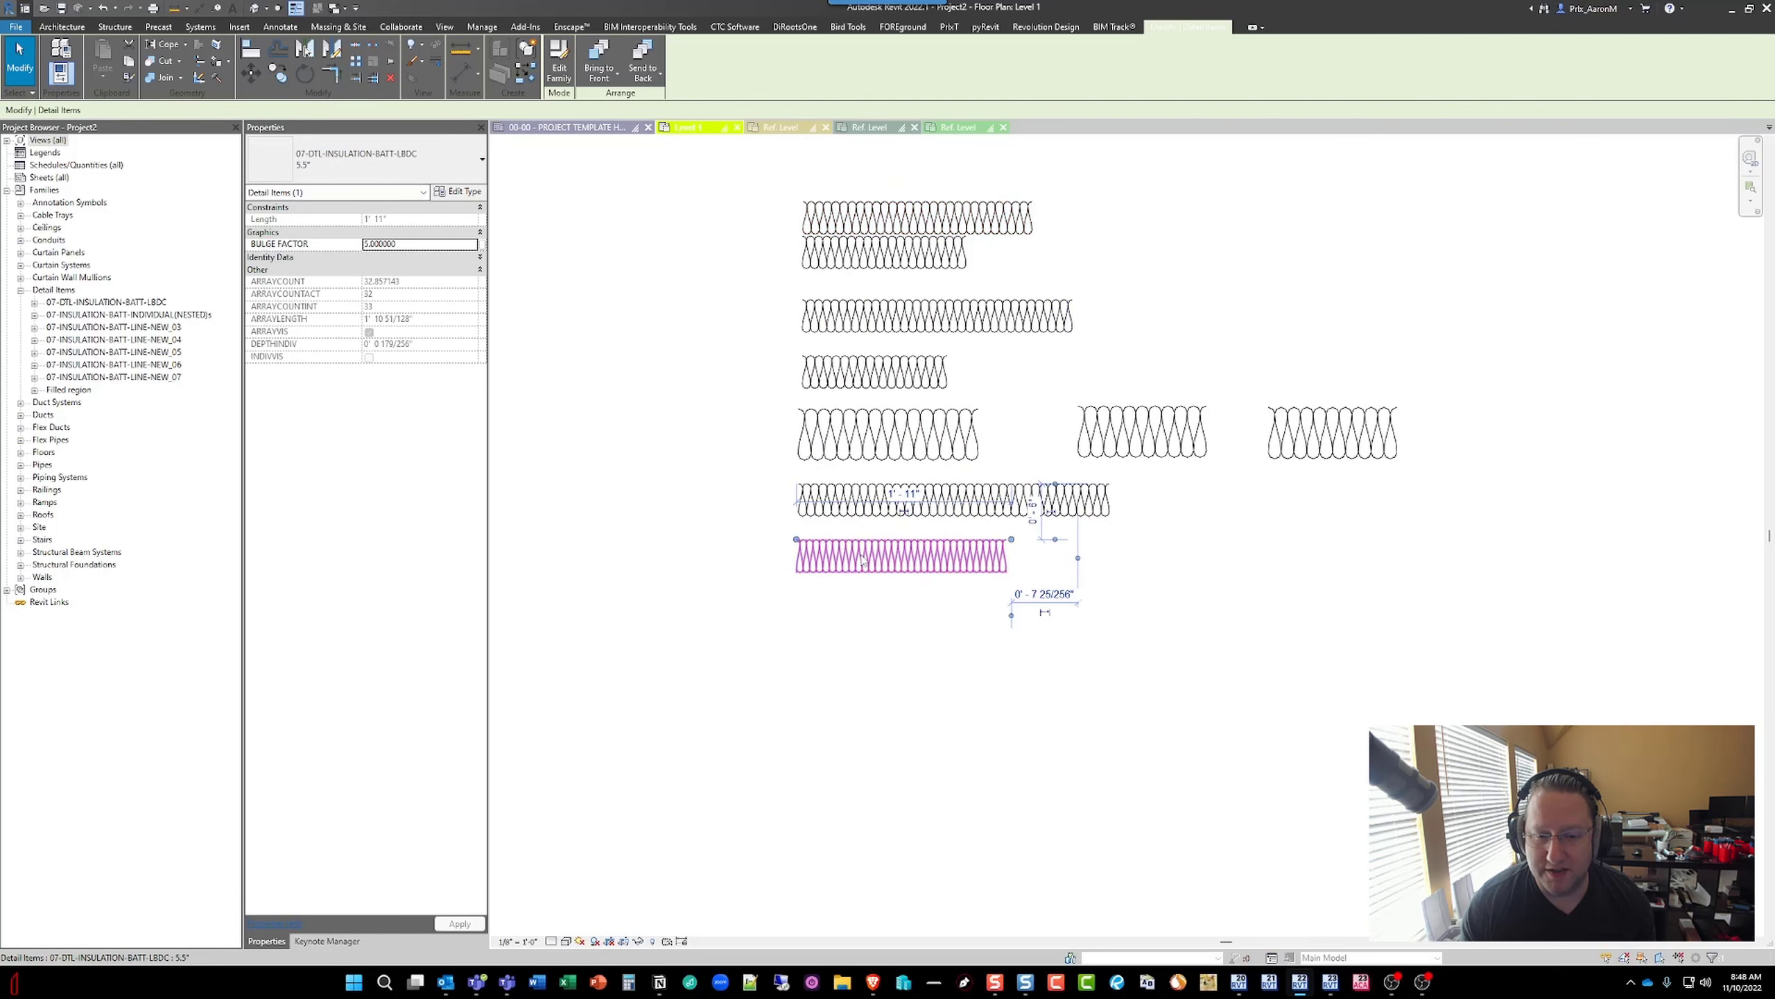
right_click(861, 557)
click(922, 321)
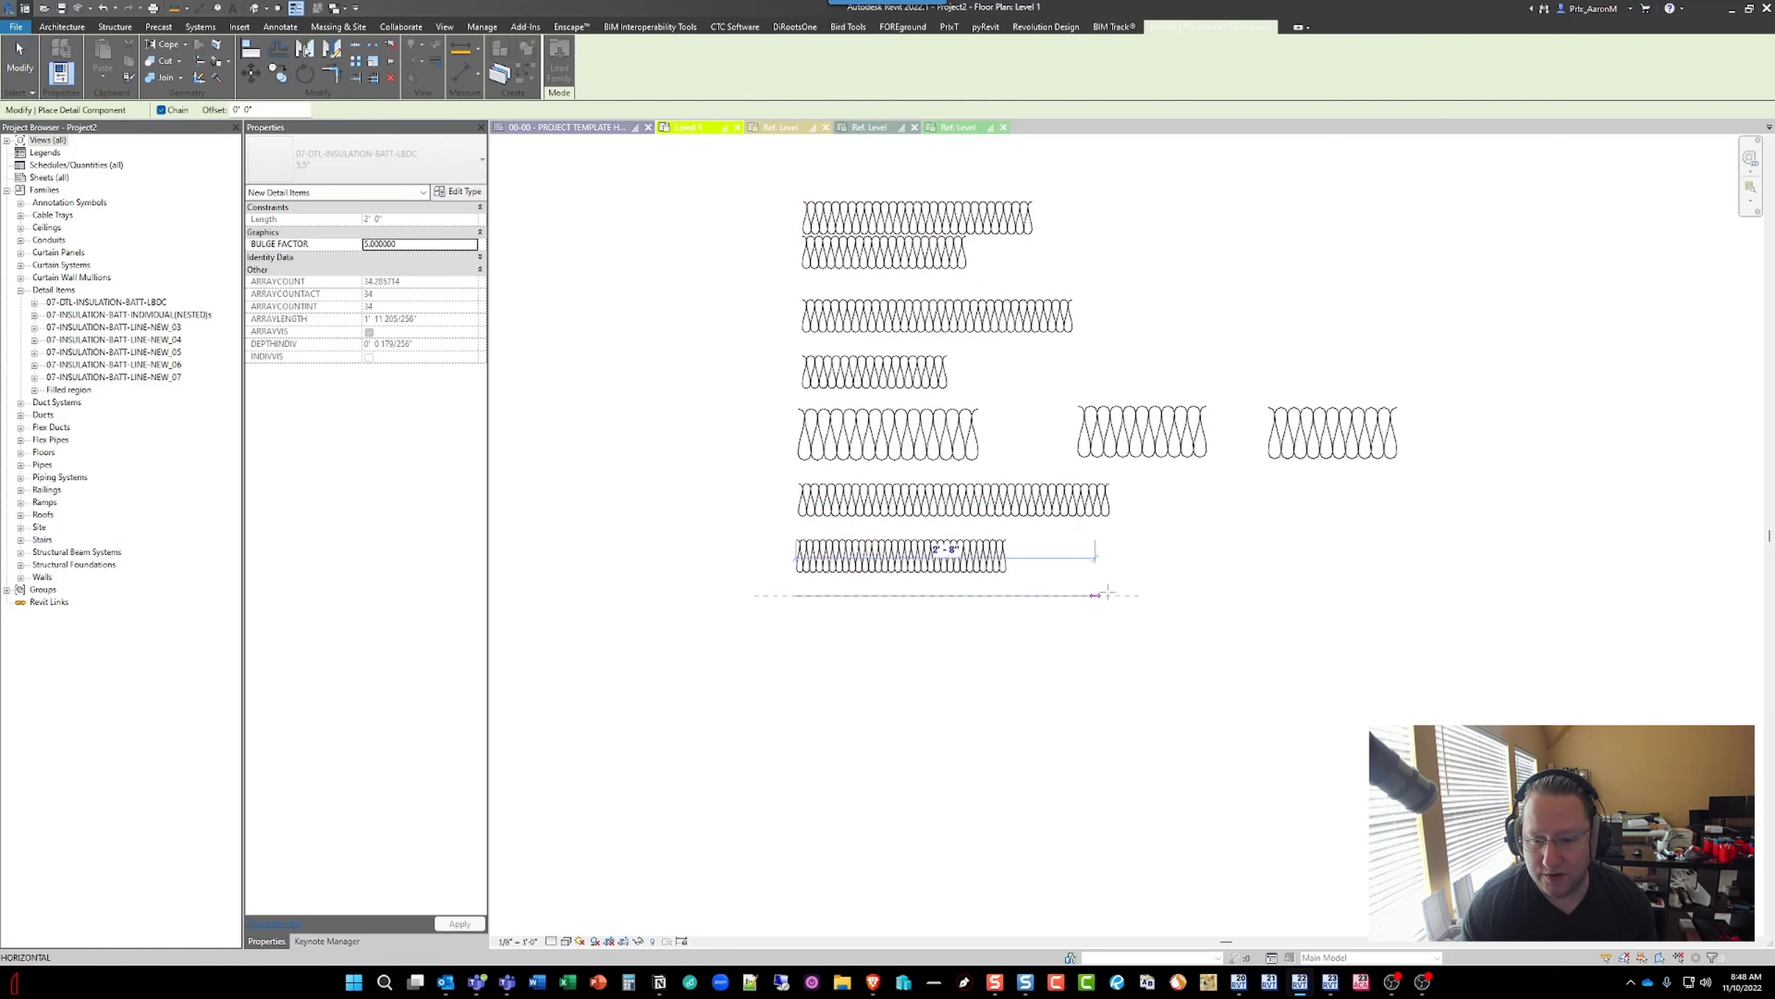
click(1105, 595)
key(Escape)
key(Escape)
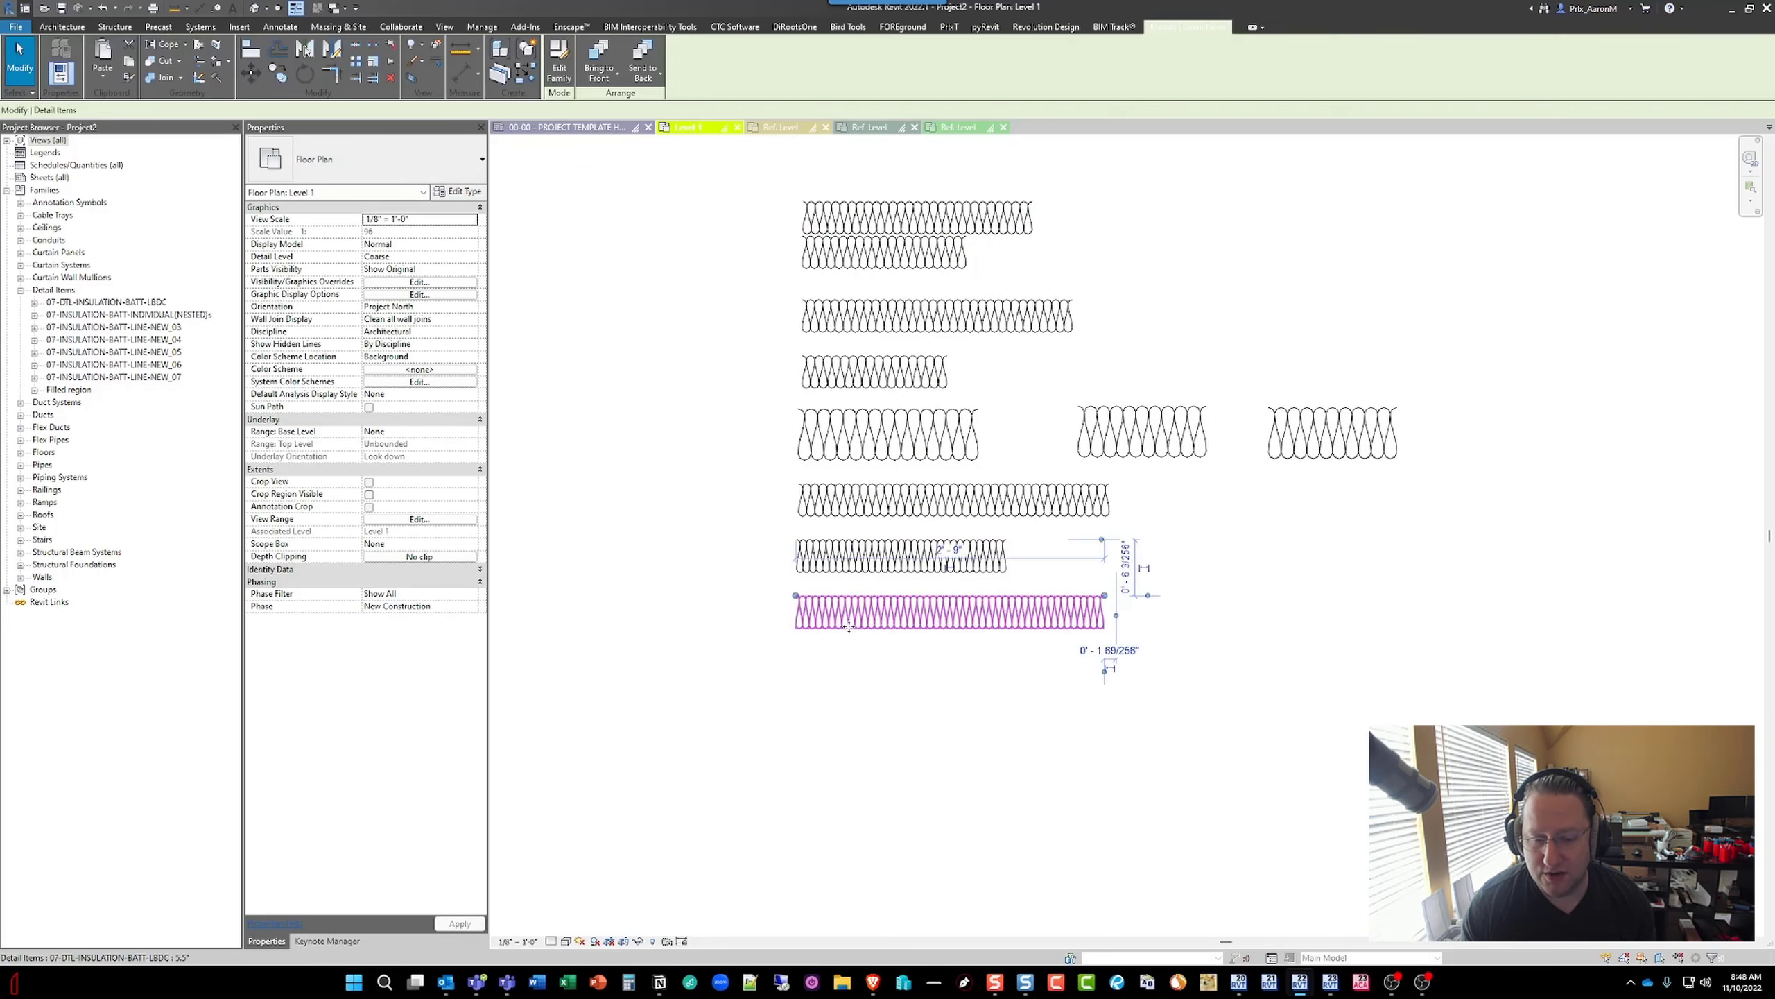
- Try bulge factors of 3 and 2 on the newly placed bottom 07-DTL-INSULATION-BATT-LBDC row, and return it to 5
scroll(868, 653, up, 3)
click(436, 246)
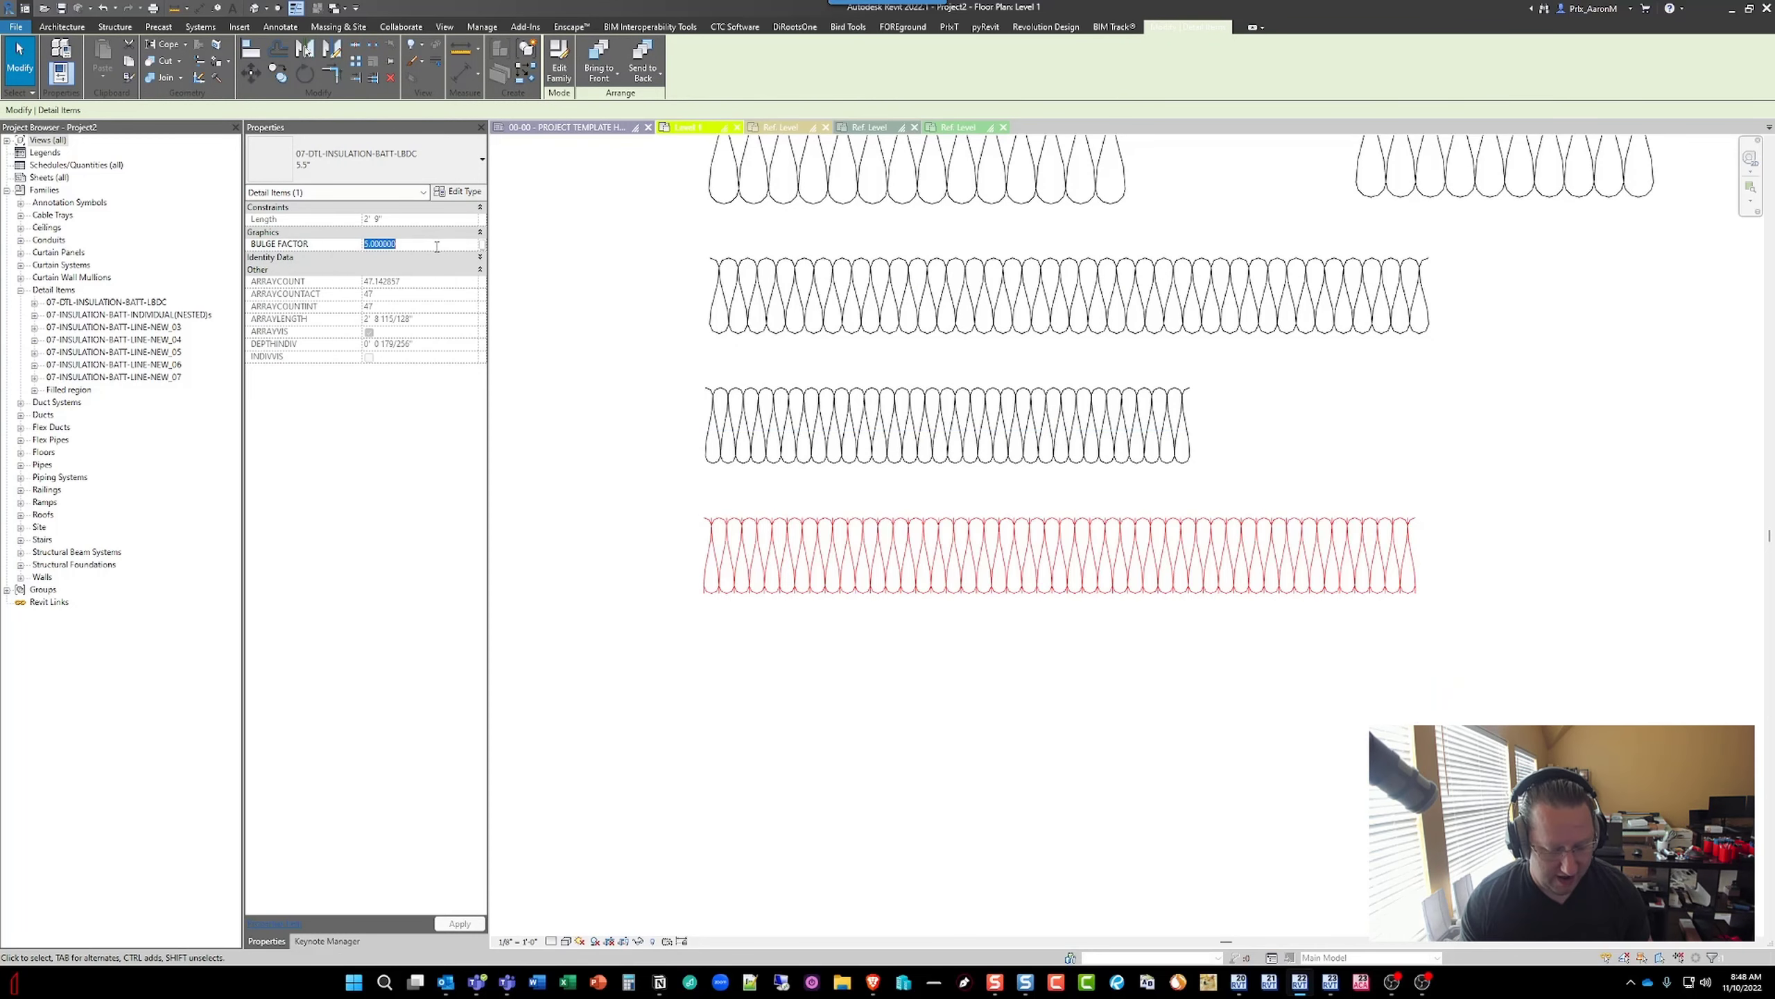
key(Return)
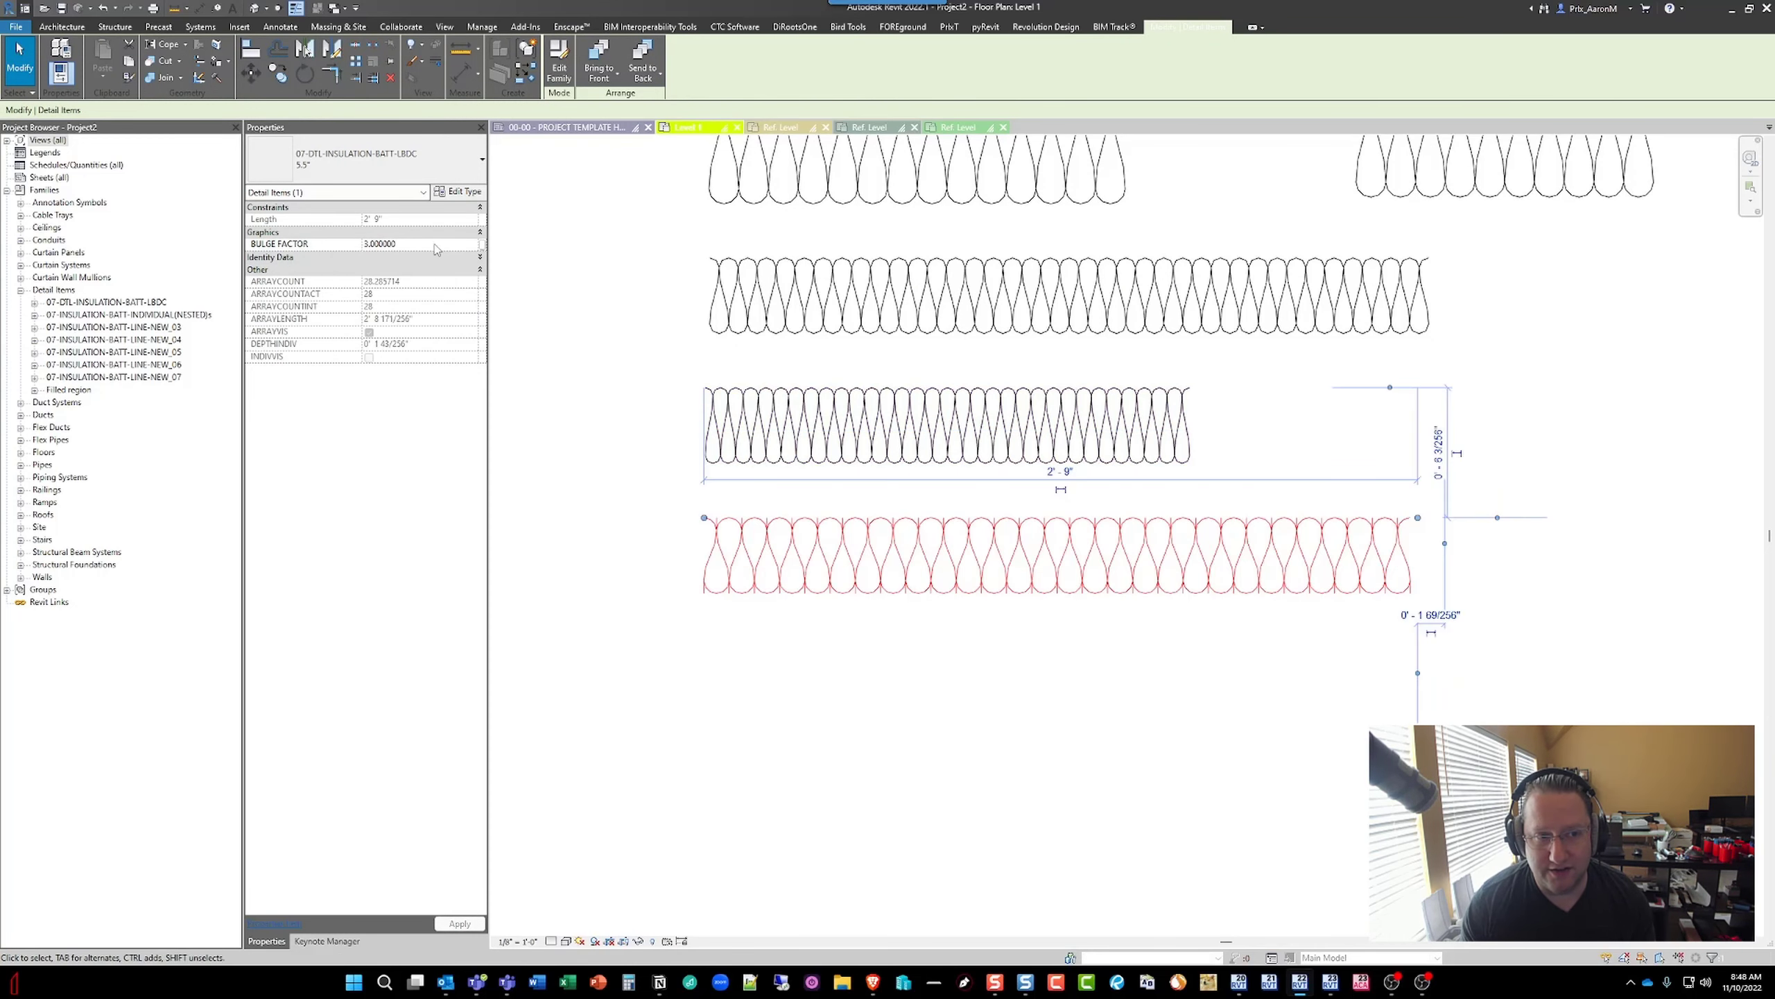
click(436, 245)
text(2)
click(448, 243)
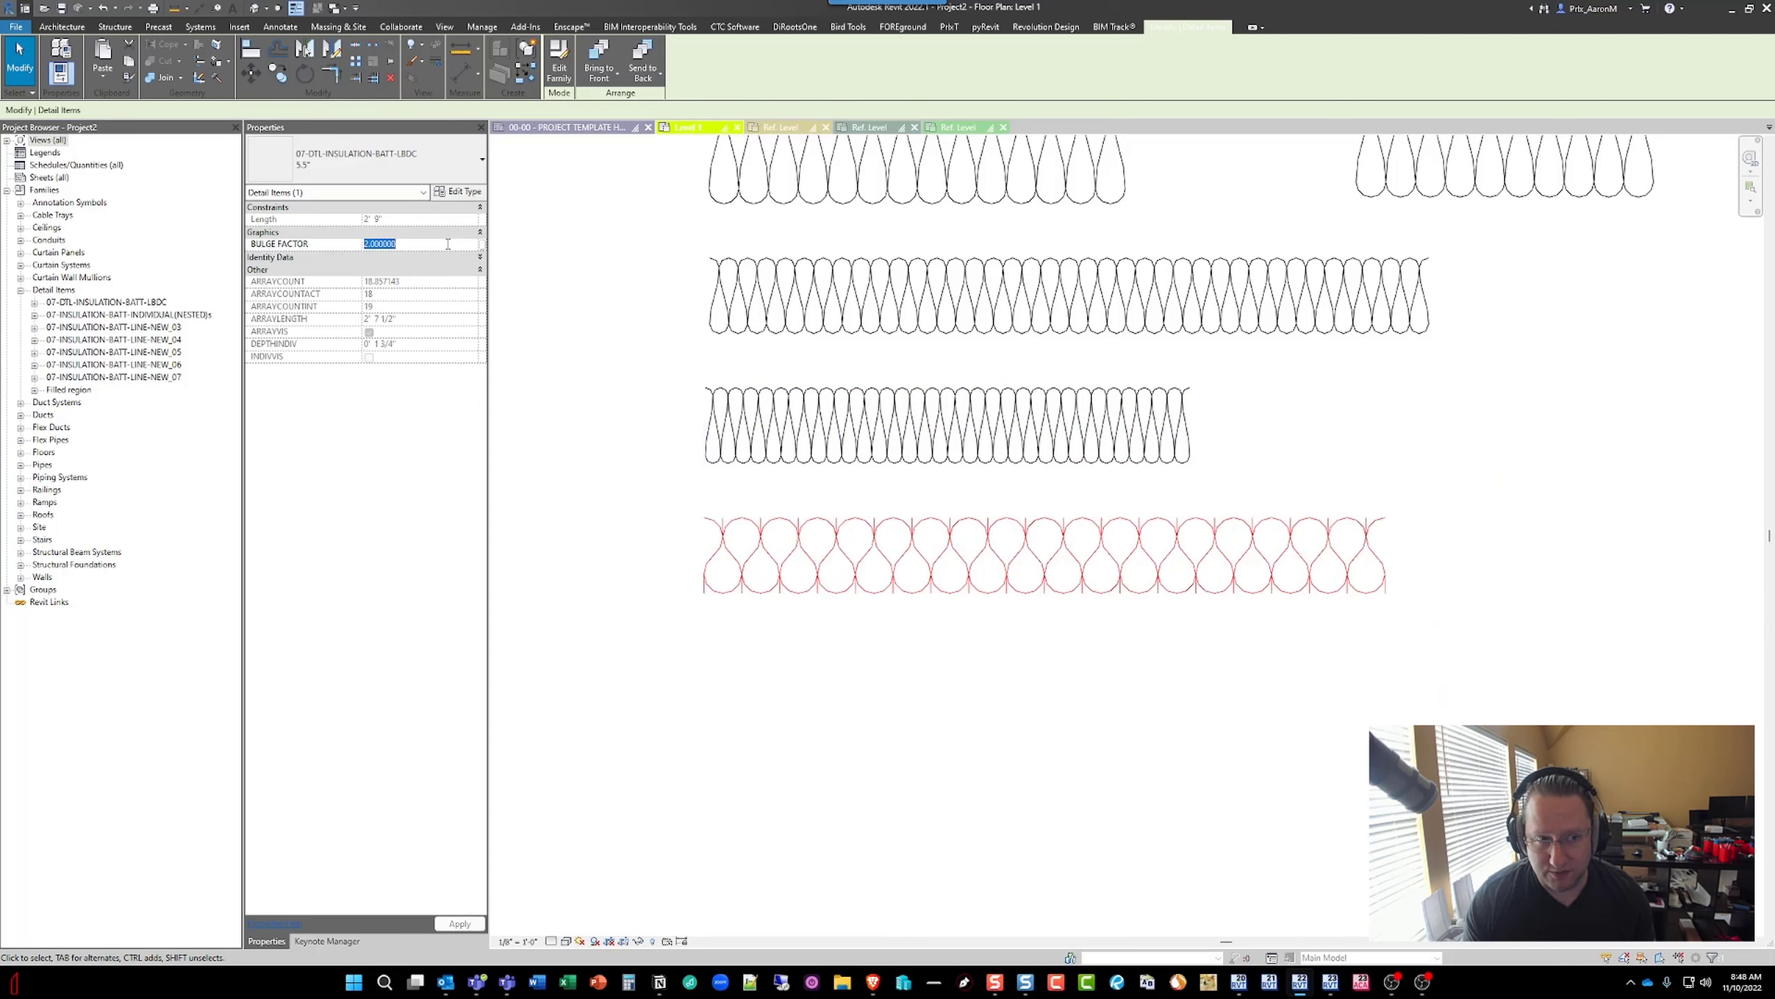
key(Return)
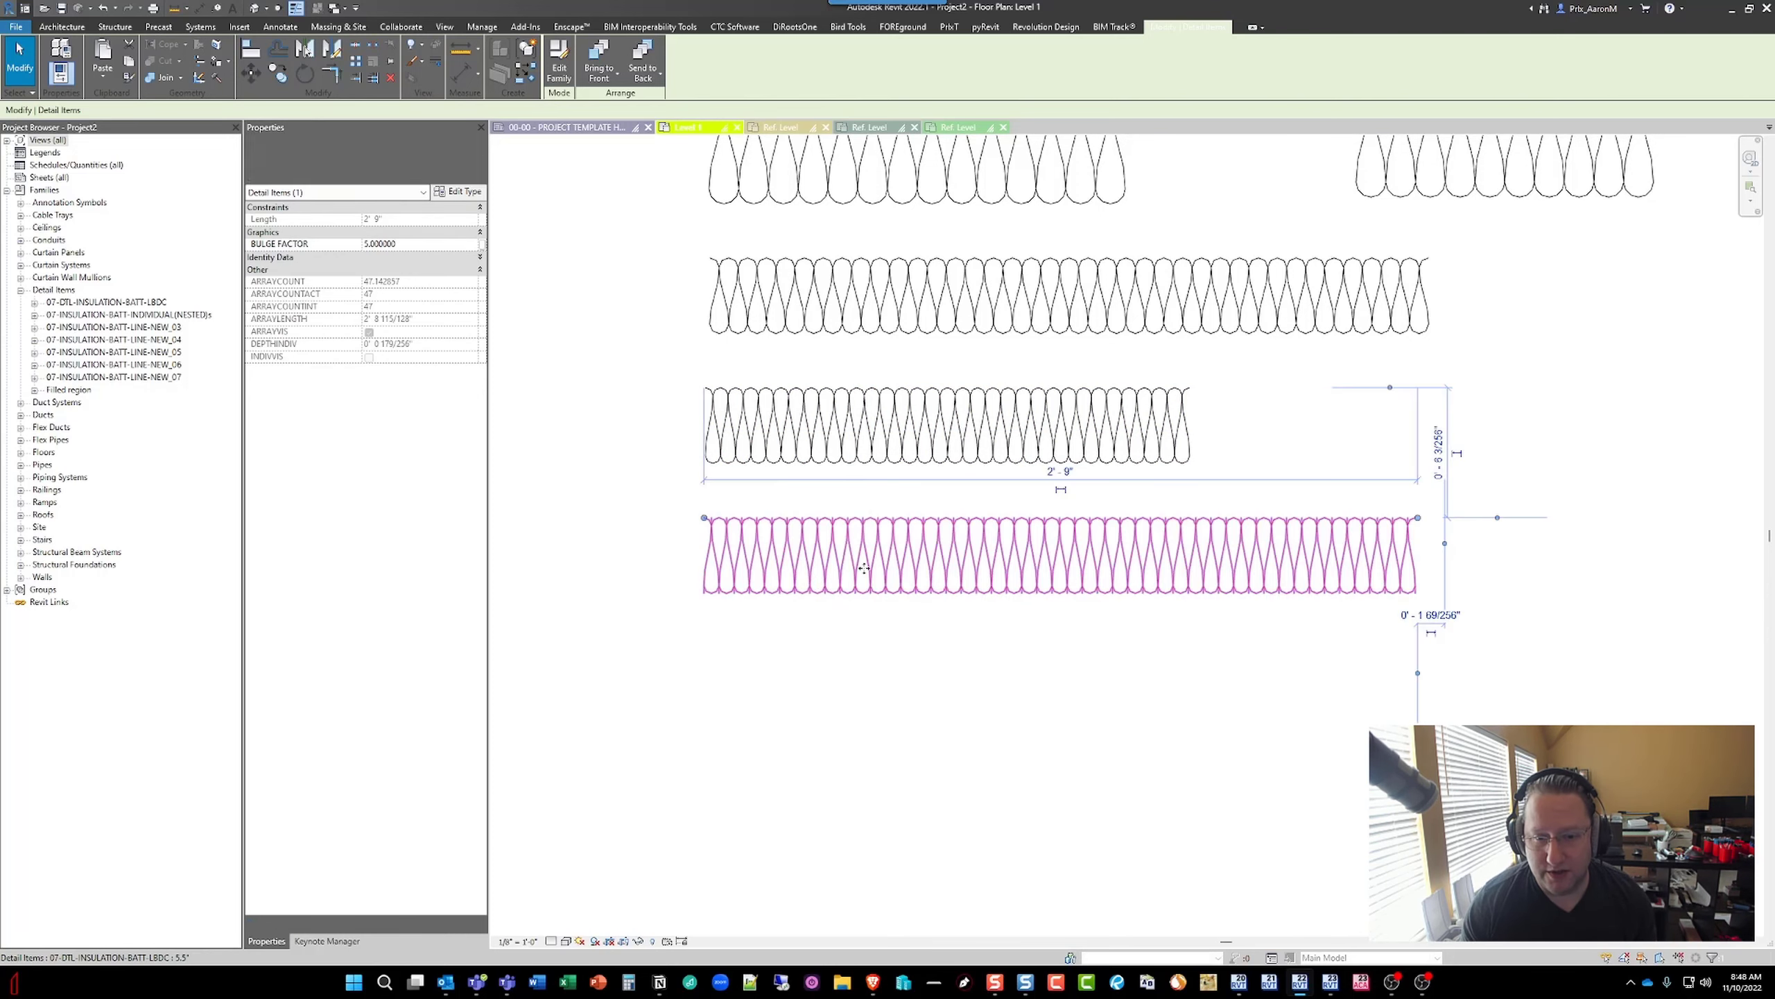
- Set the 07-DTL-INSULATION-BATT-LBDC type's width to 5 1/2" and the bottom row's bulge factor to 3
click(469, 195)
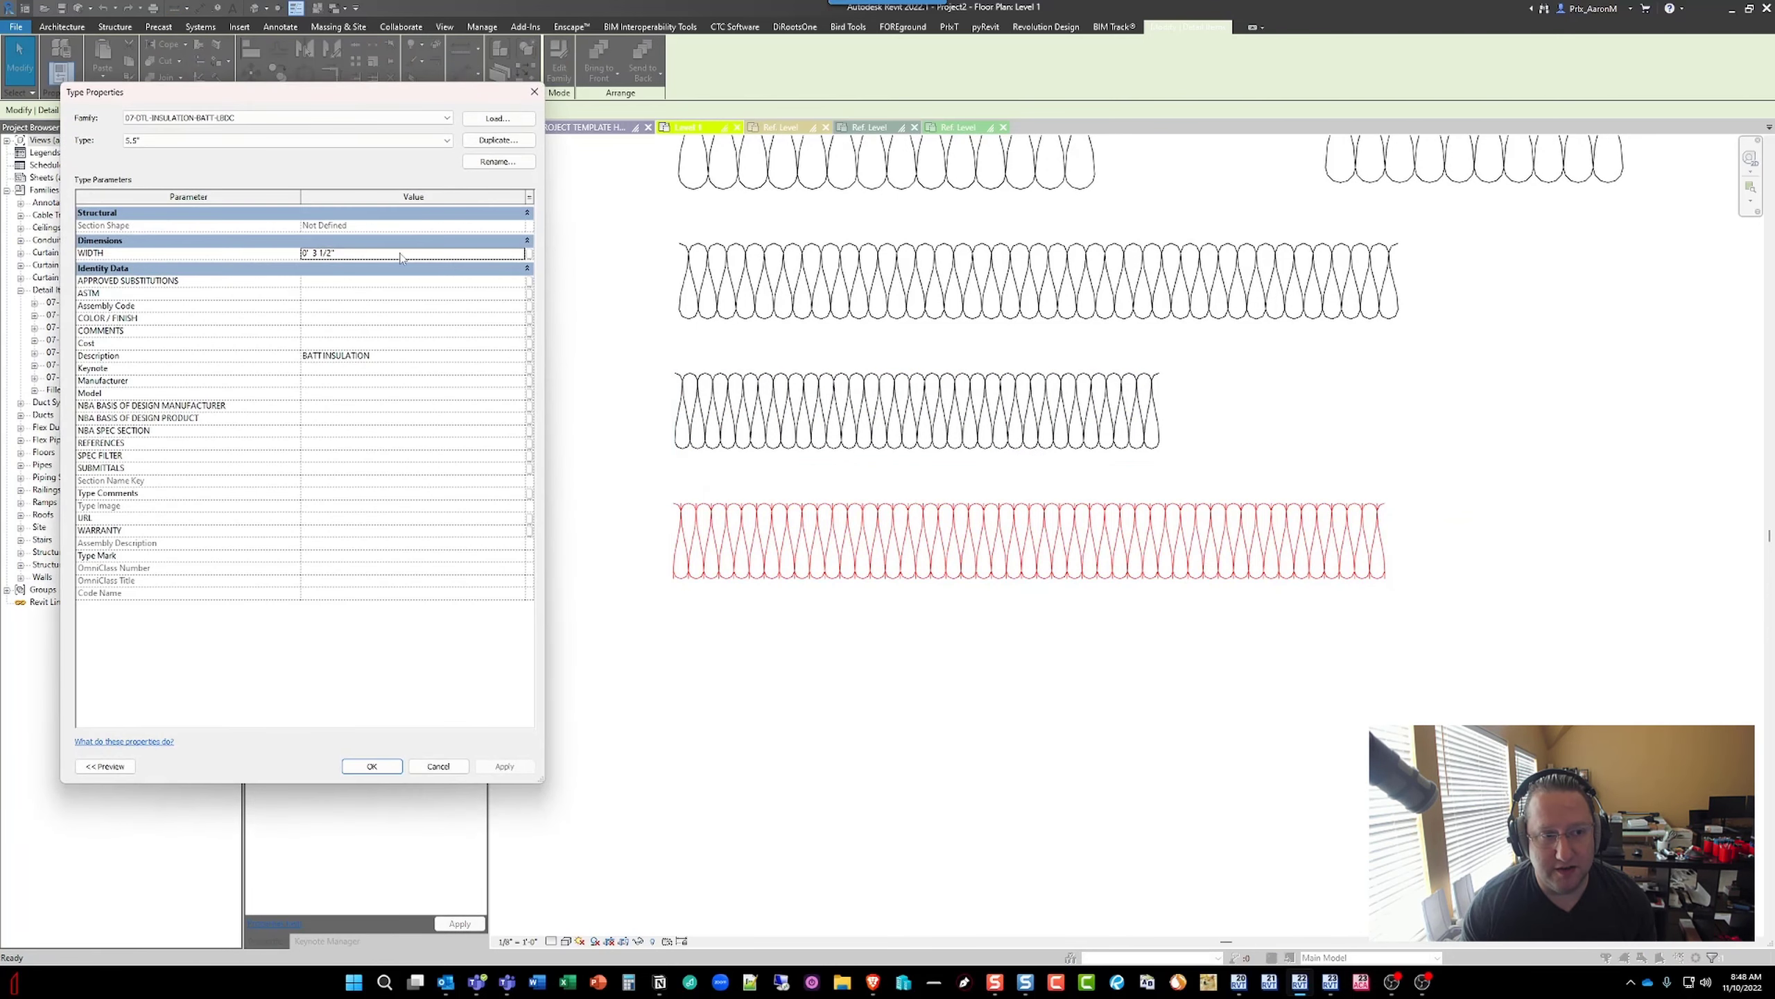
click(401, 252)
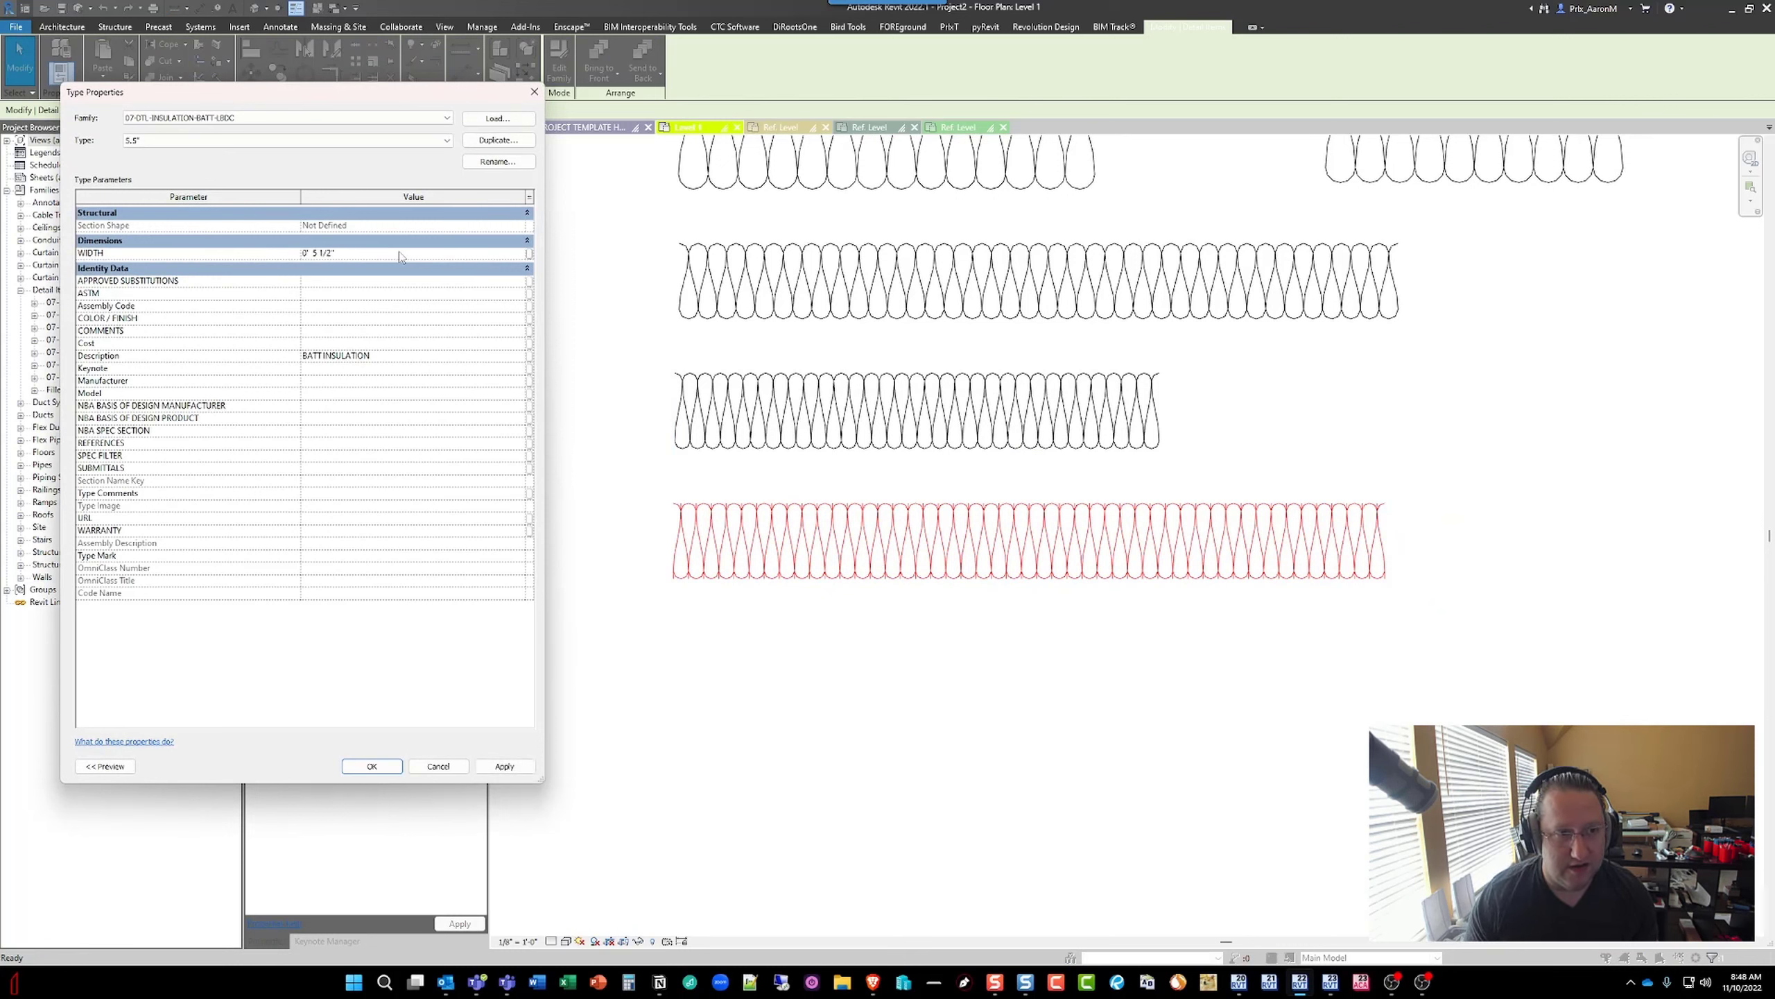
click(504, 767)
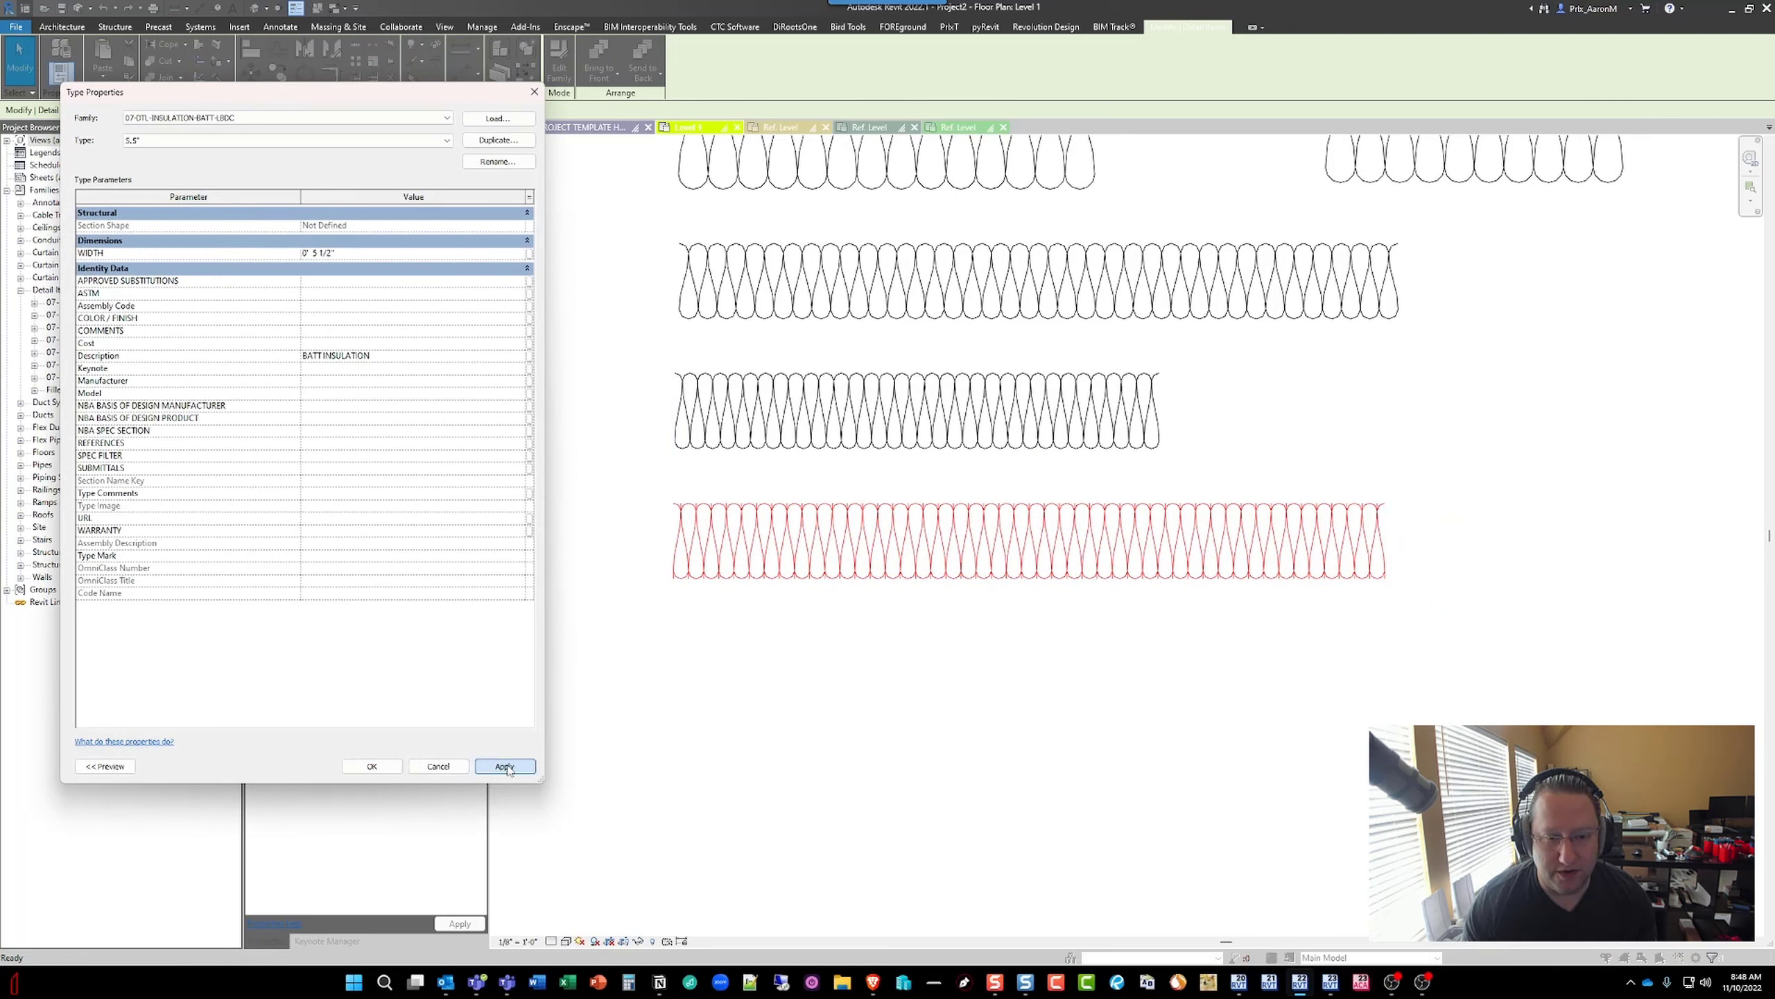
click(507, 767)
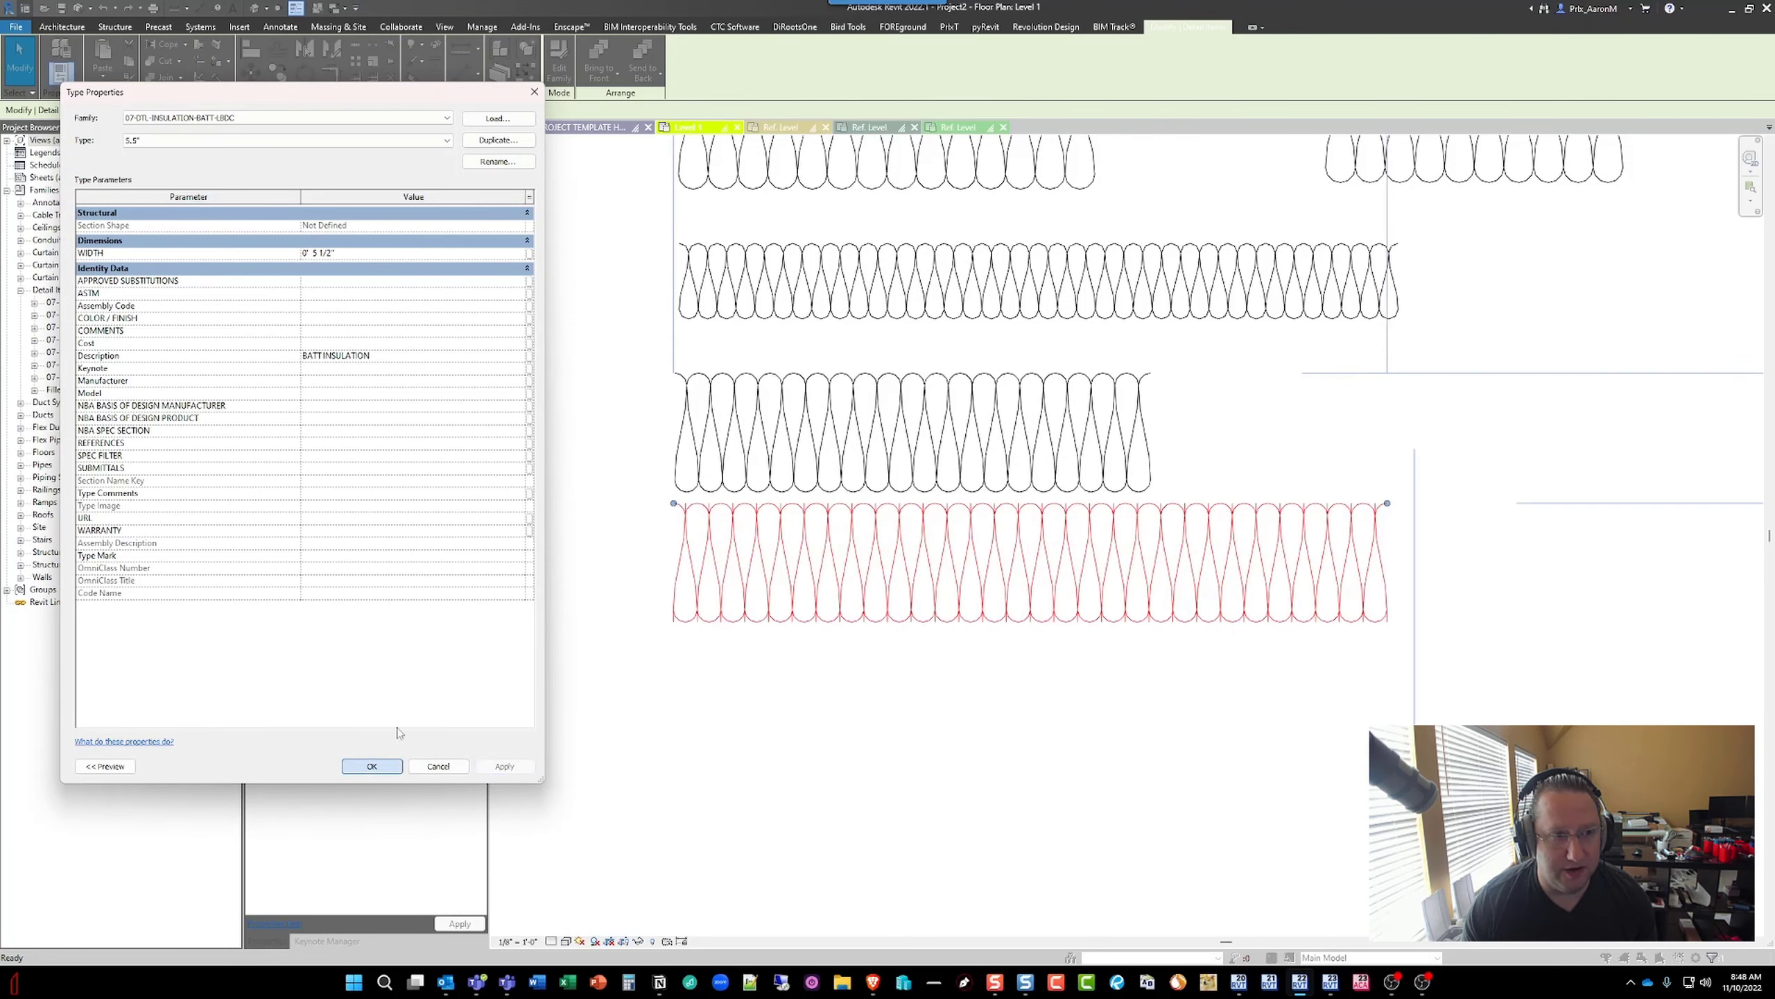
click(372, 767)
scroll(760, 531, down, 3)
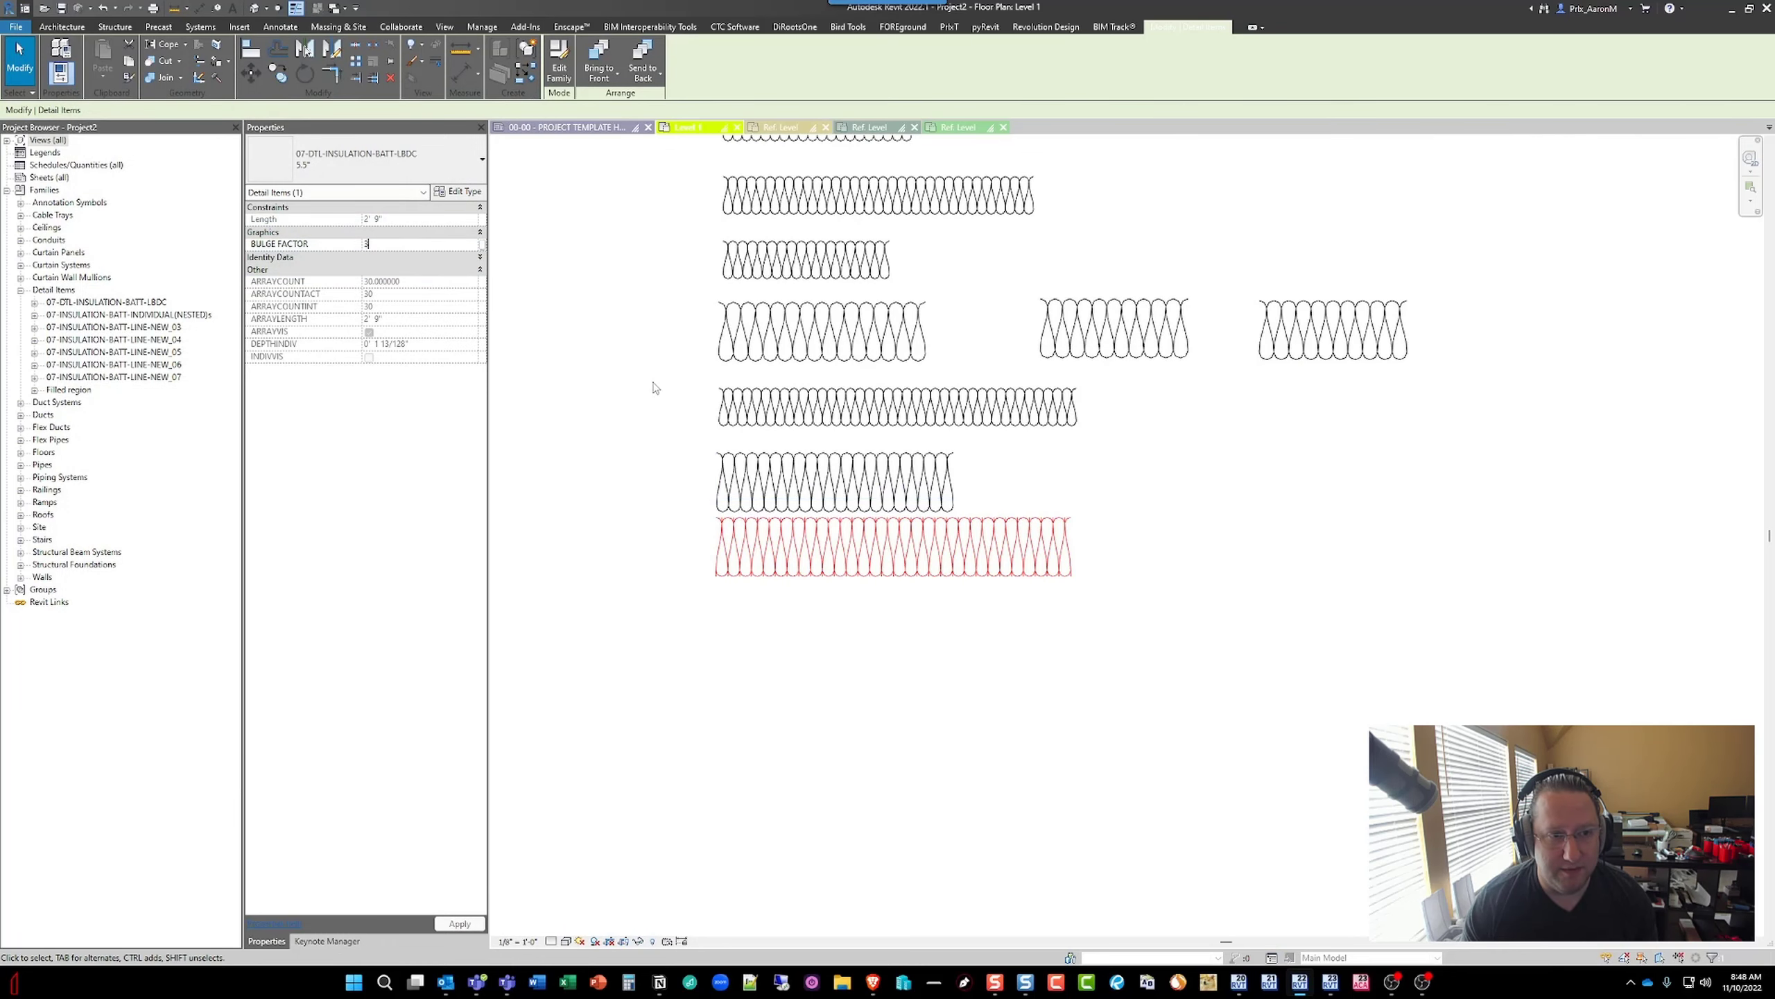
scroll(947, 548, down, 1)
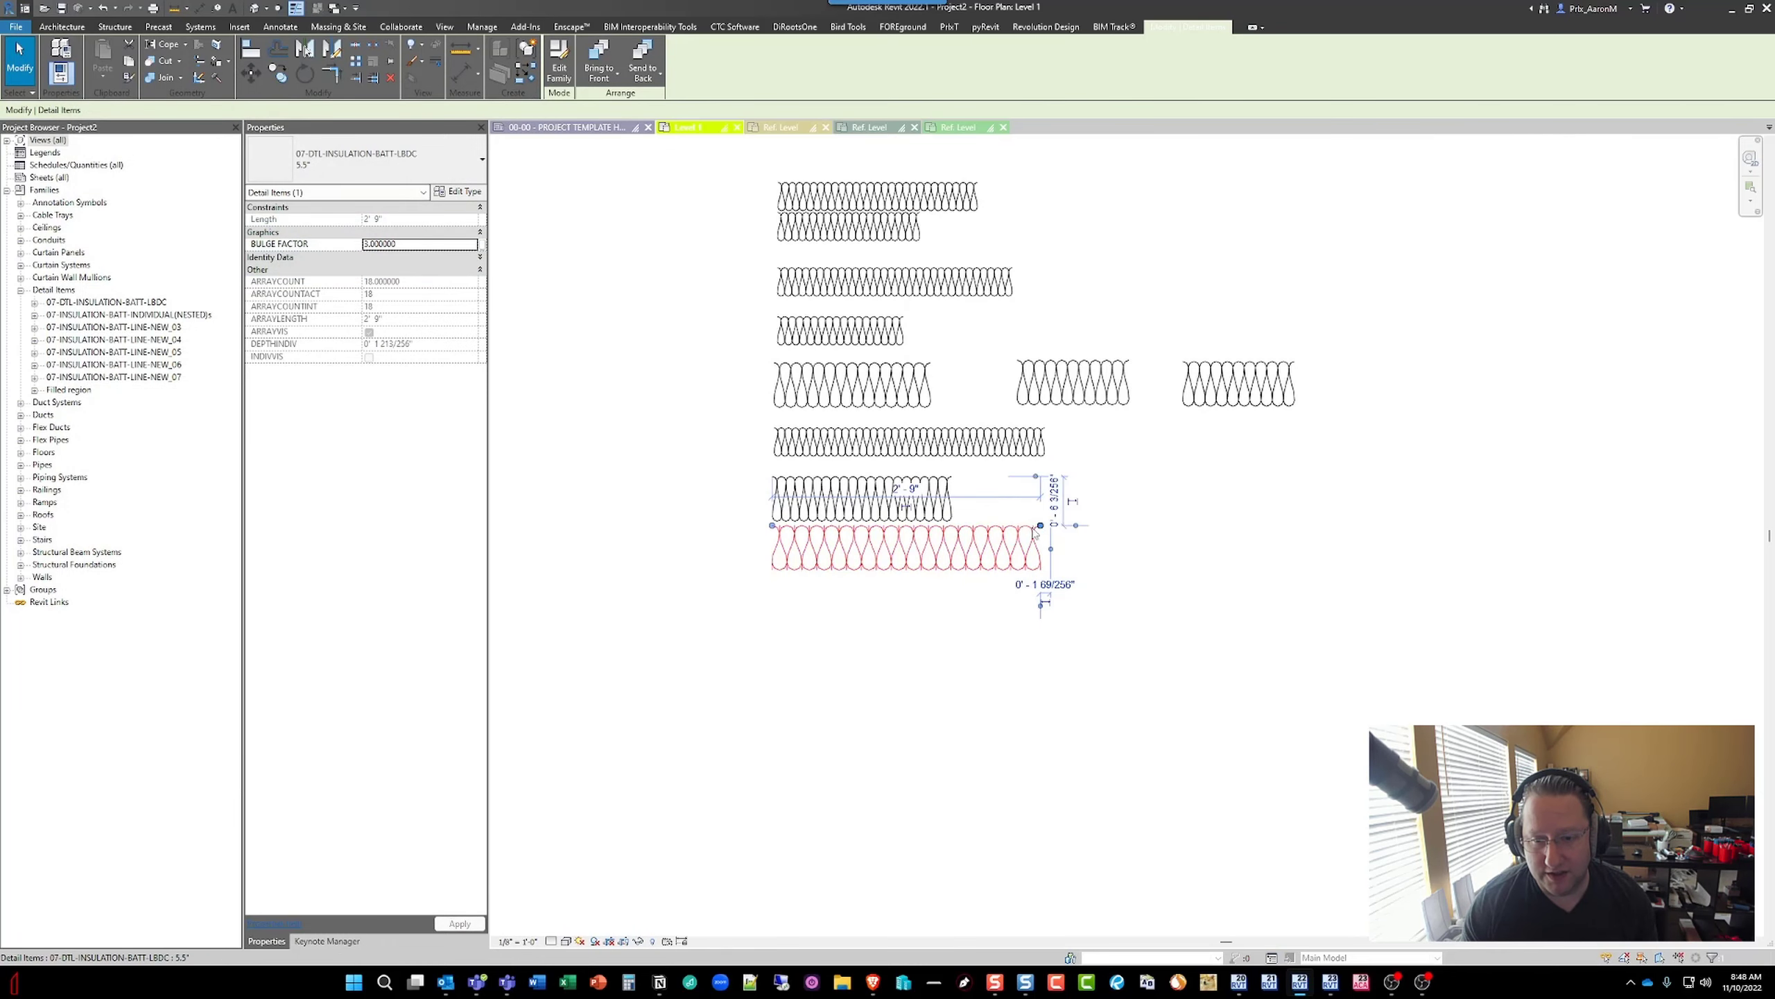
- Create a similar item from the bottom 07-DTL-INSULATION-BATT-LBDC row and place it about 2'-3" long just below
right_click(995, 536)
click(1009, 308)
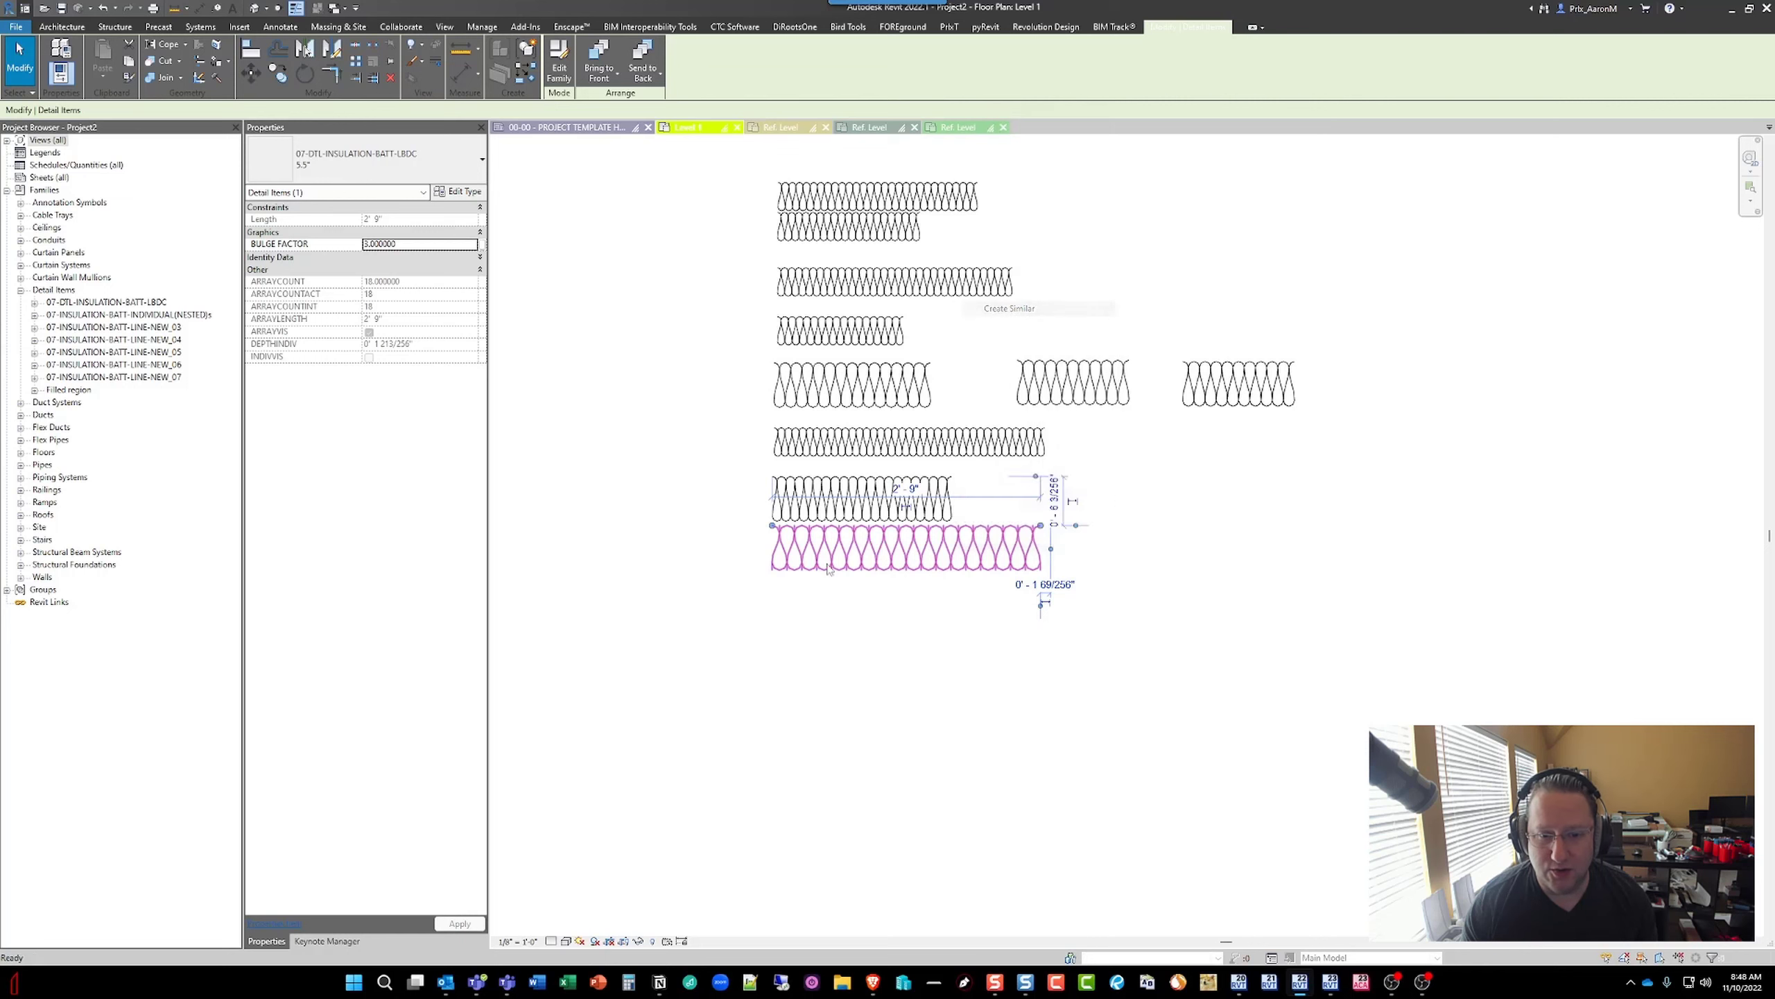
click(992, 589)
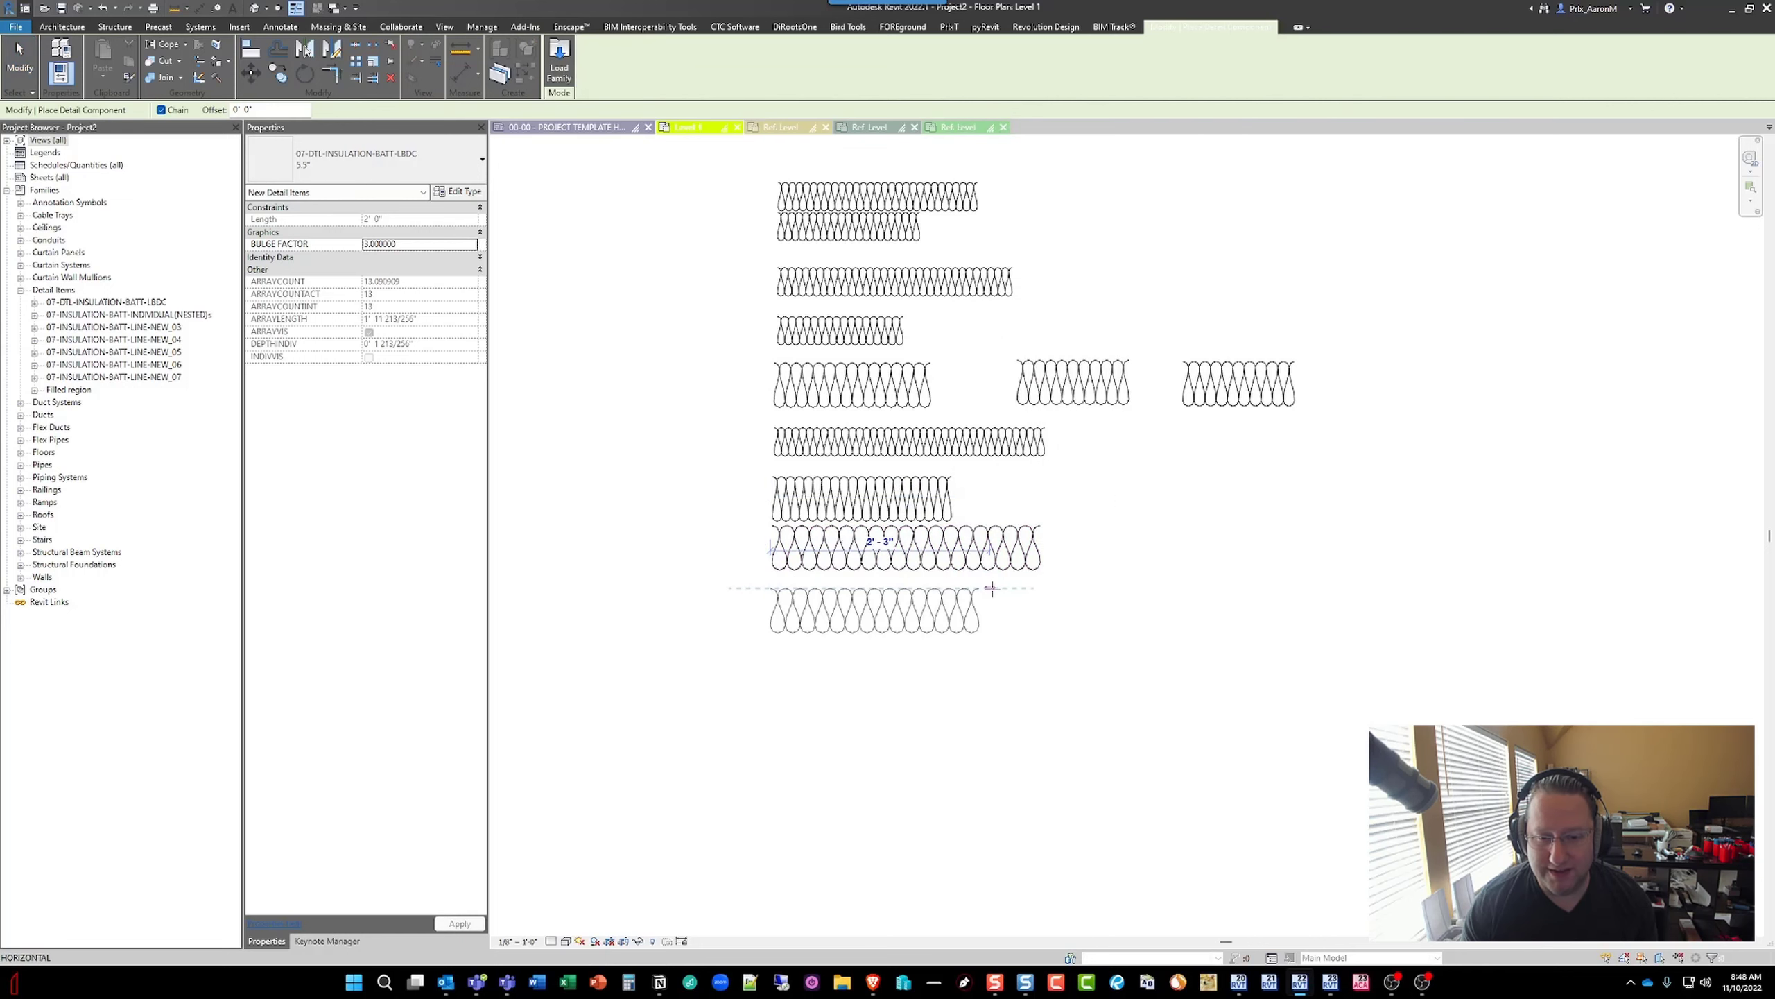
key(Escape)
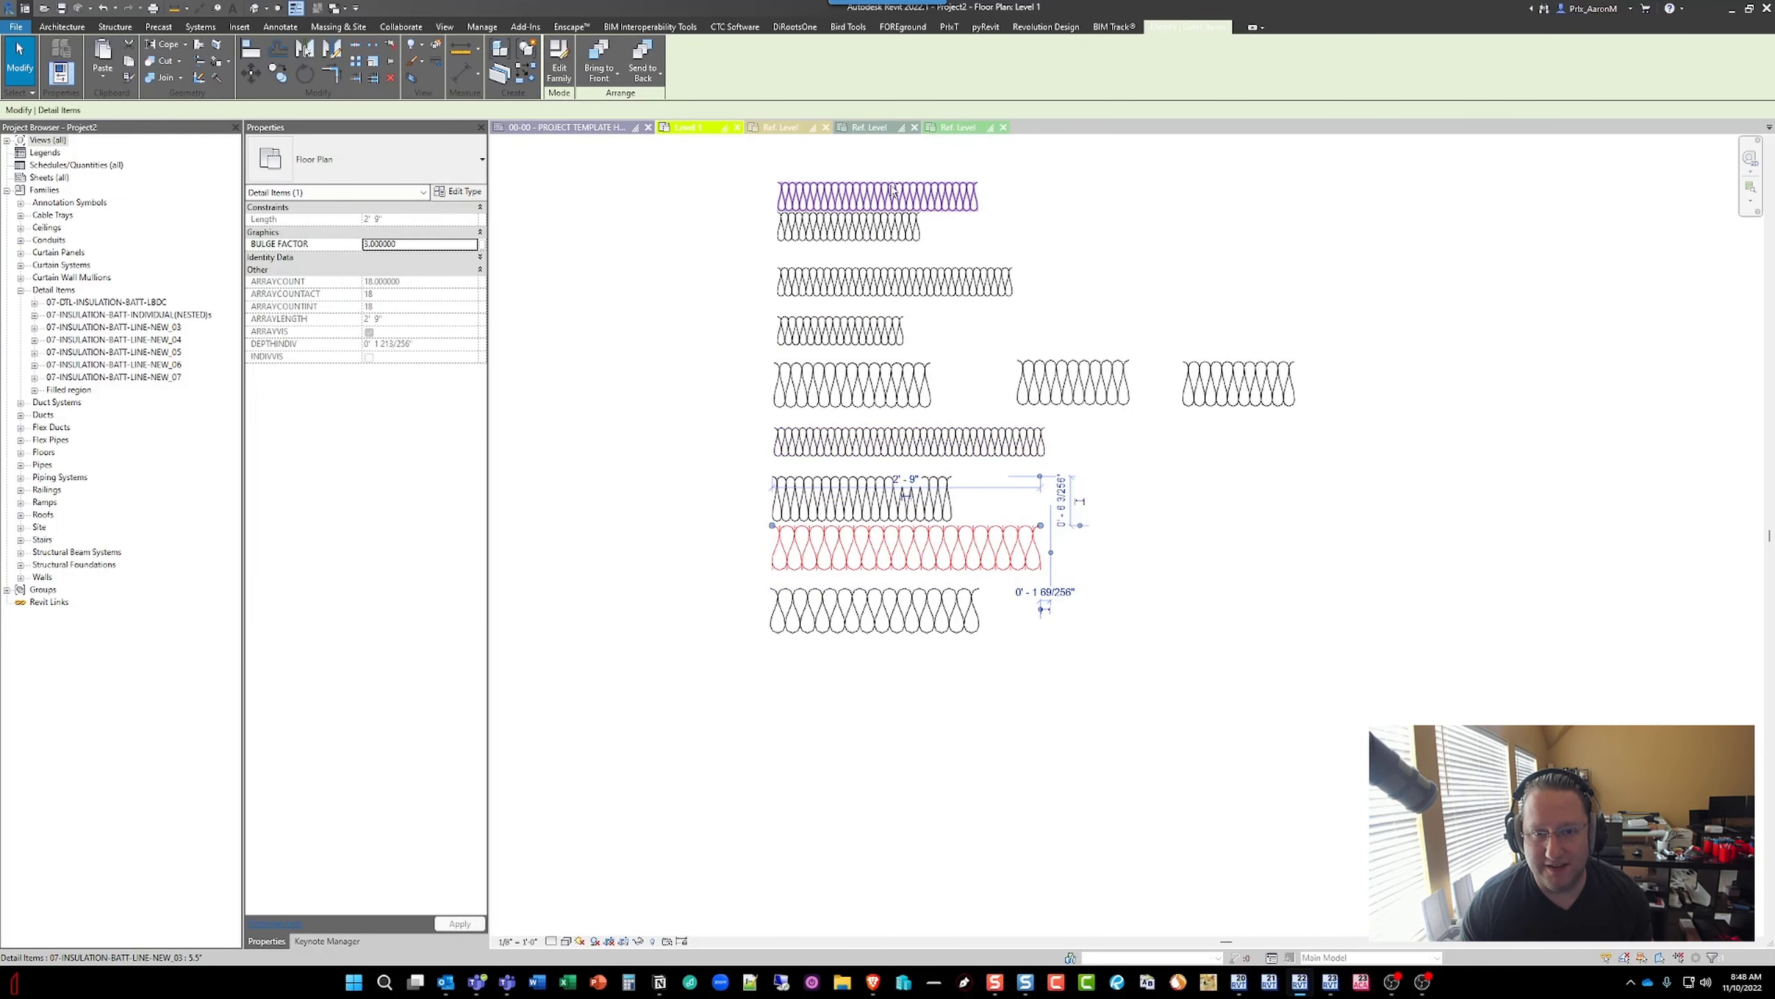
- Compare the 2'-9" long 07-DTL-INSULATION-BATT-LBDC row with the top 07-INSULATION-BATT-LINE-NEW_03 row and the other batt insulation rows
ctrl+click(890, 183)
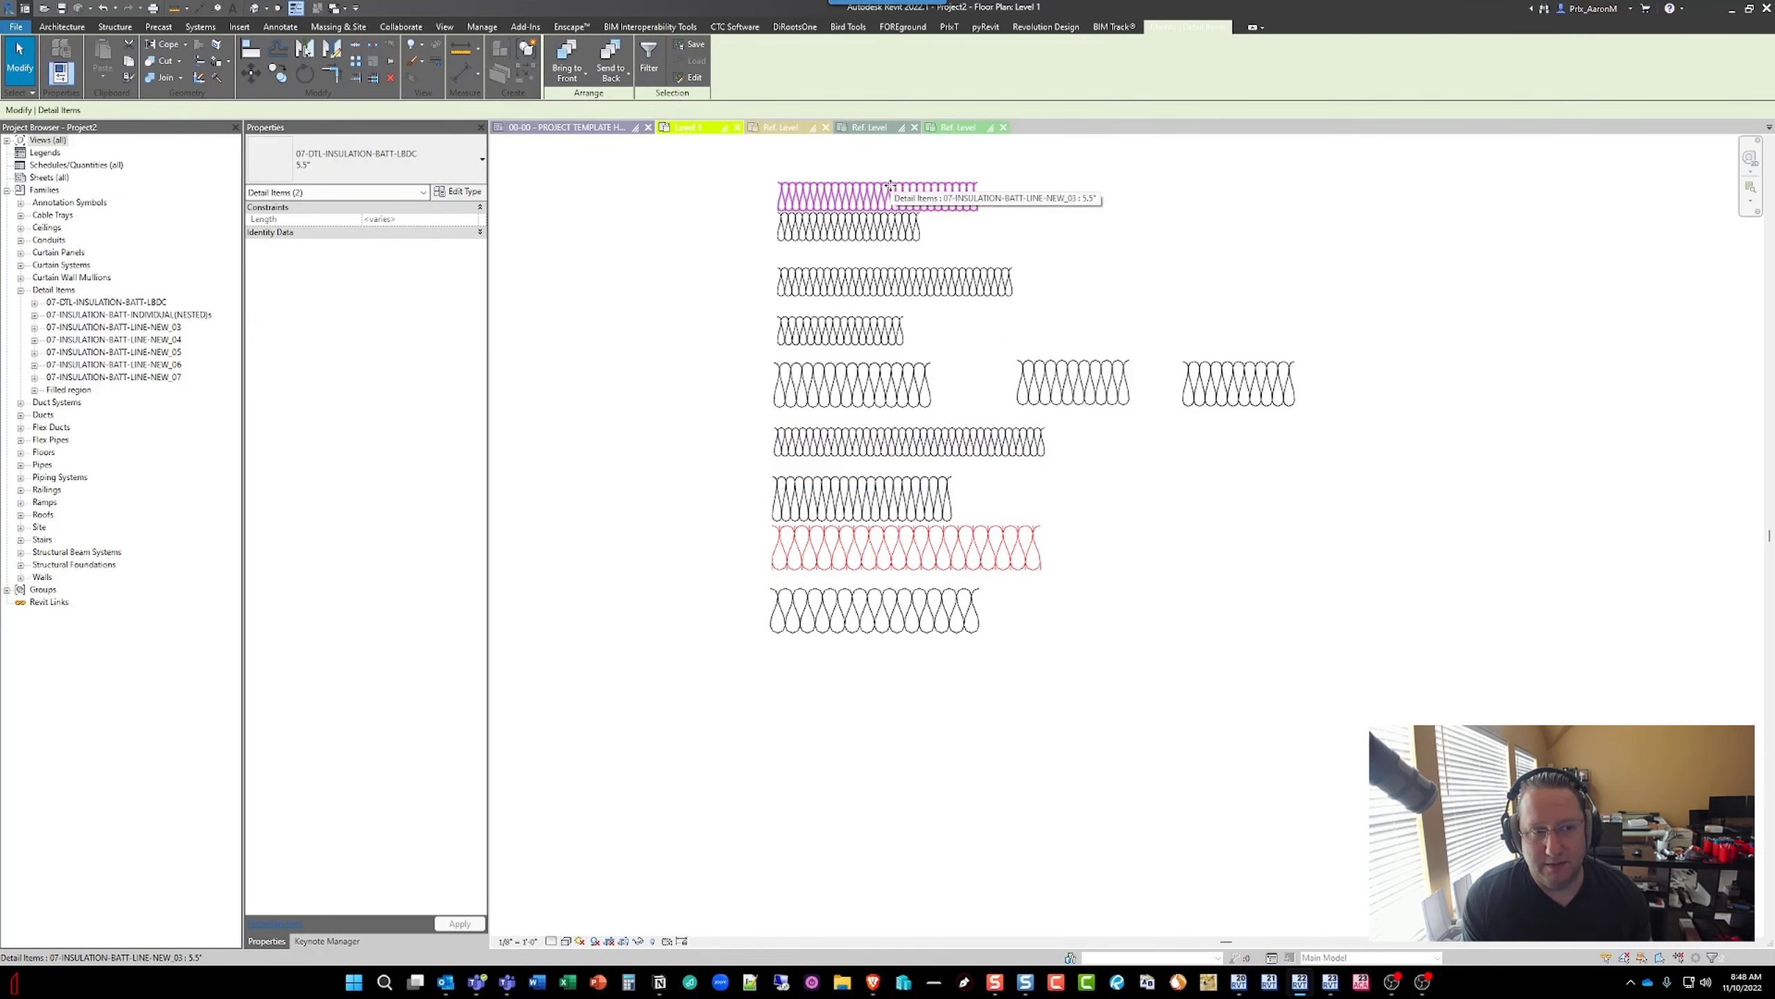
click(1009, 242)
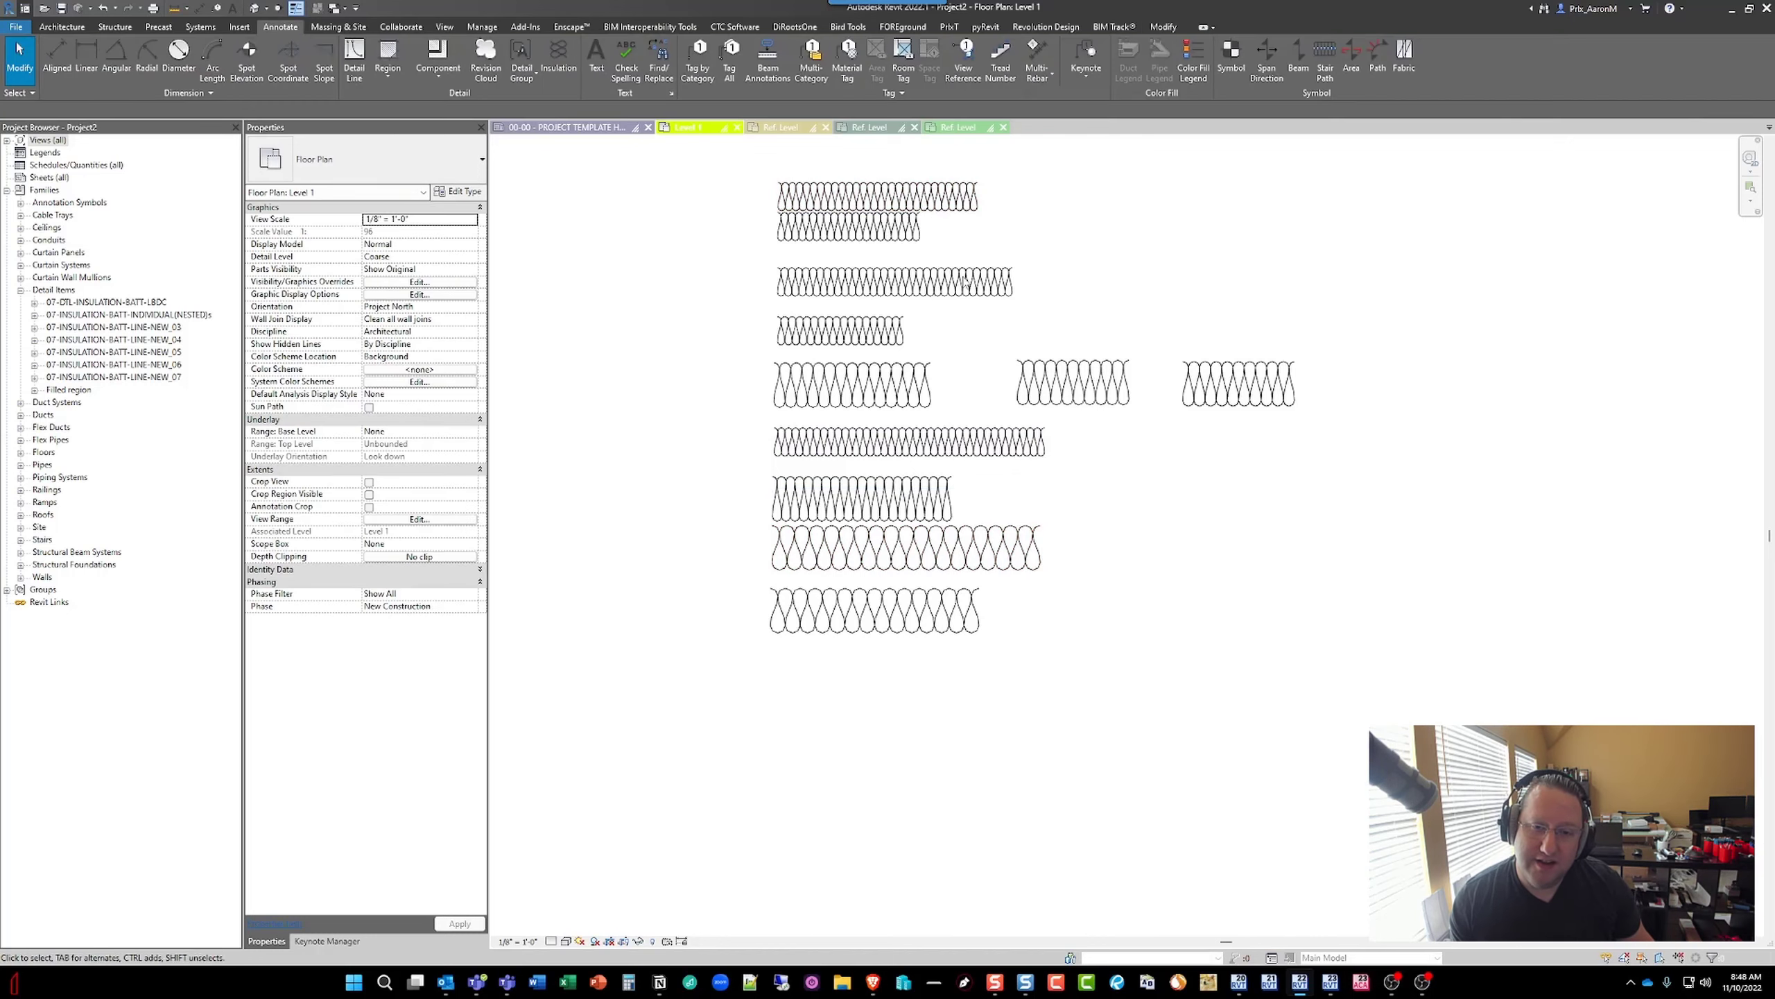
click(787, 537)
scroll(786, 537, up, 3)
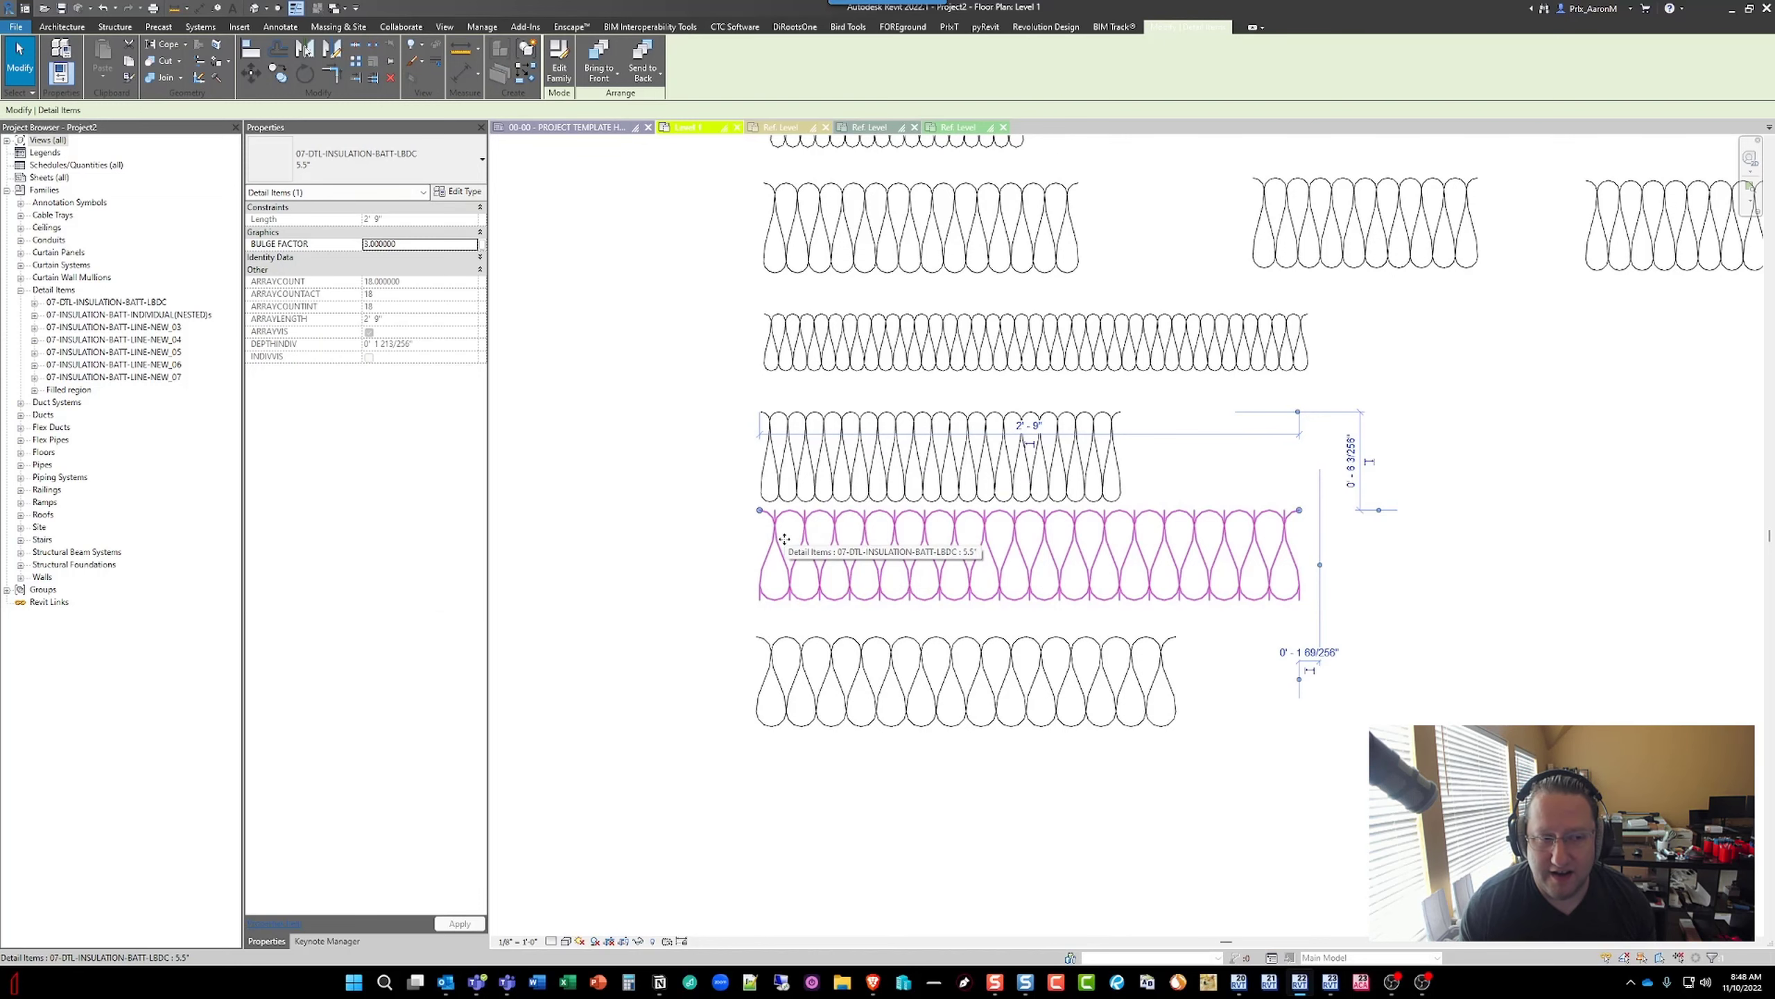
scroll(781, 525, down, 4)
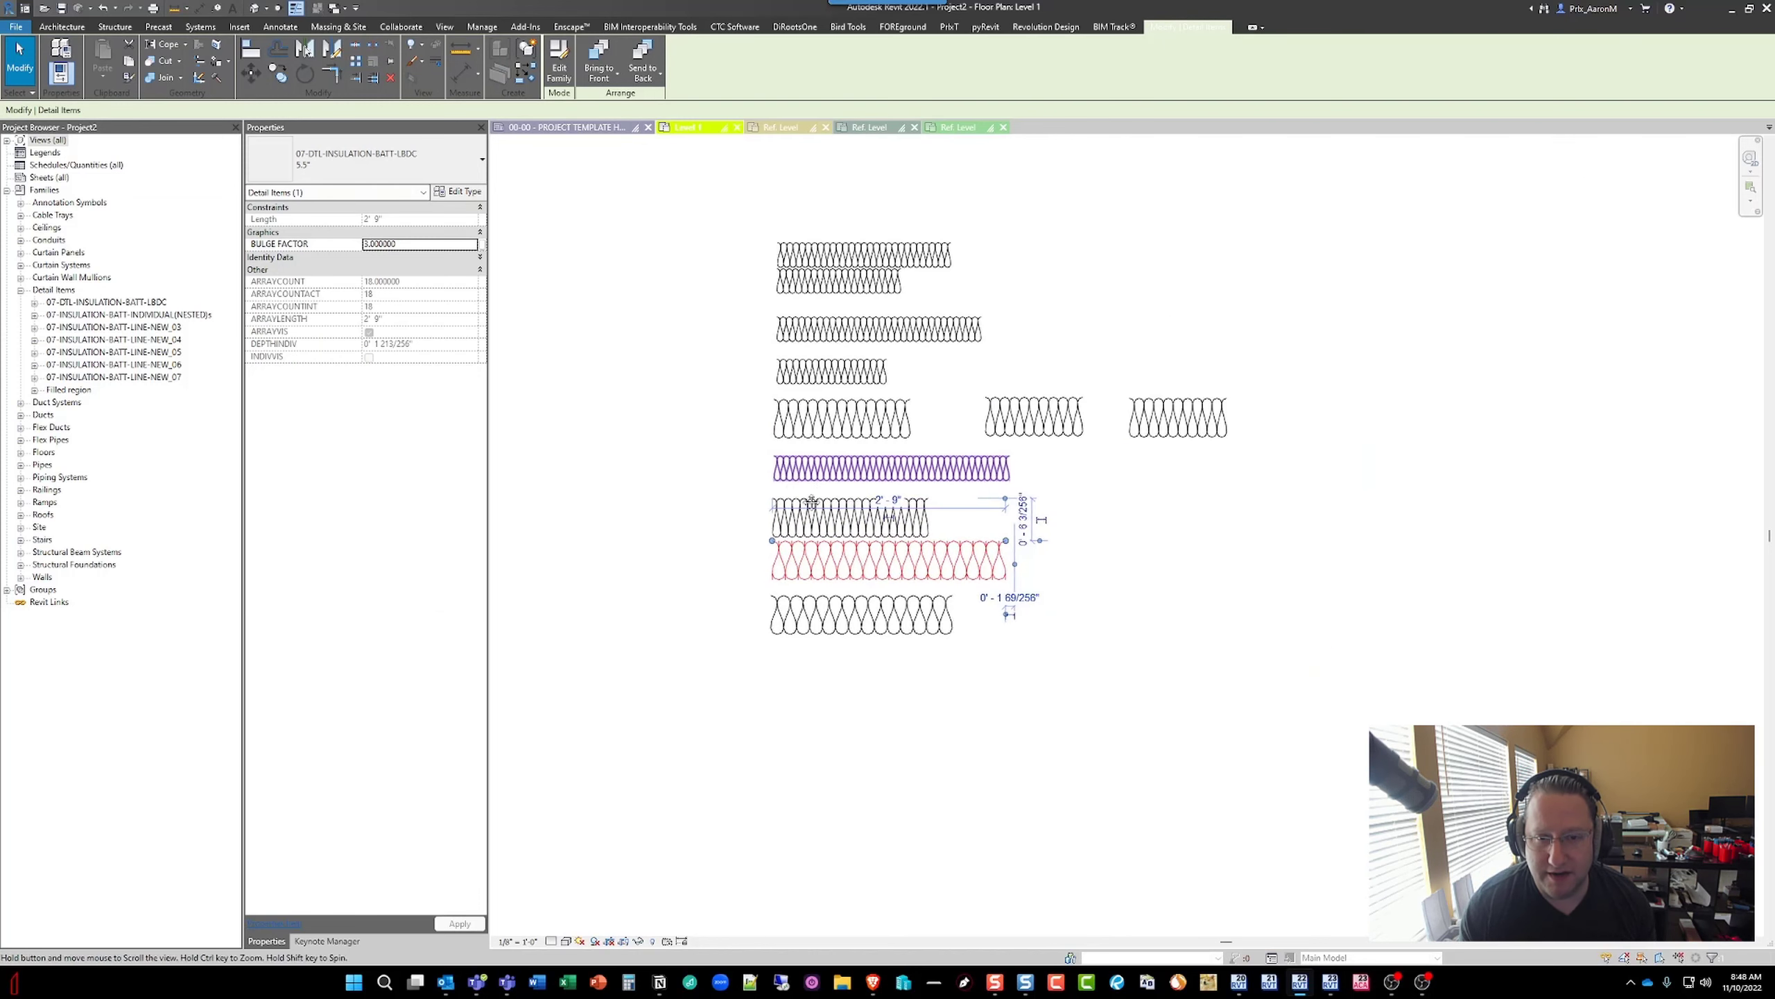
scroll(823, 524, up, 3)
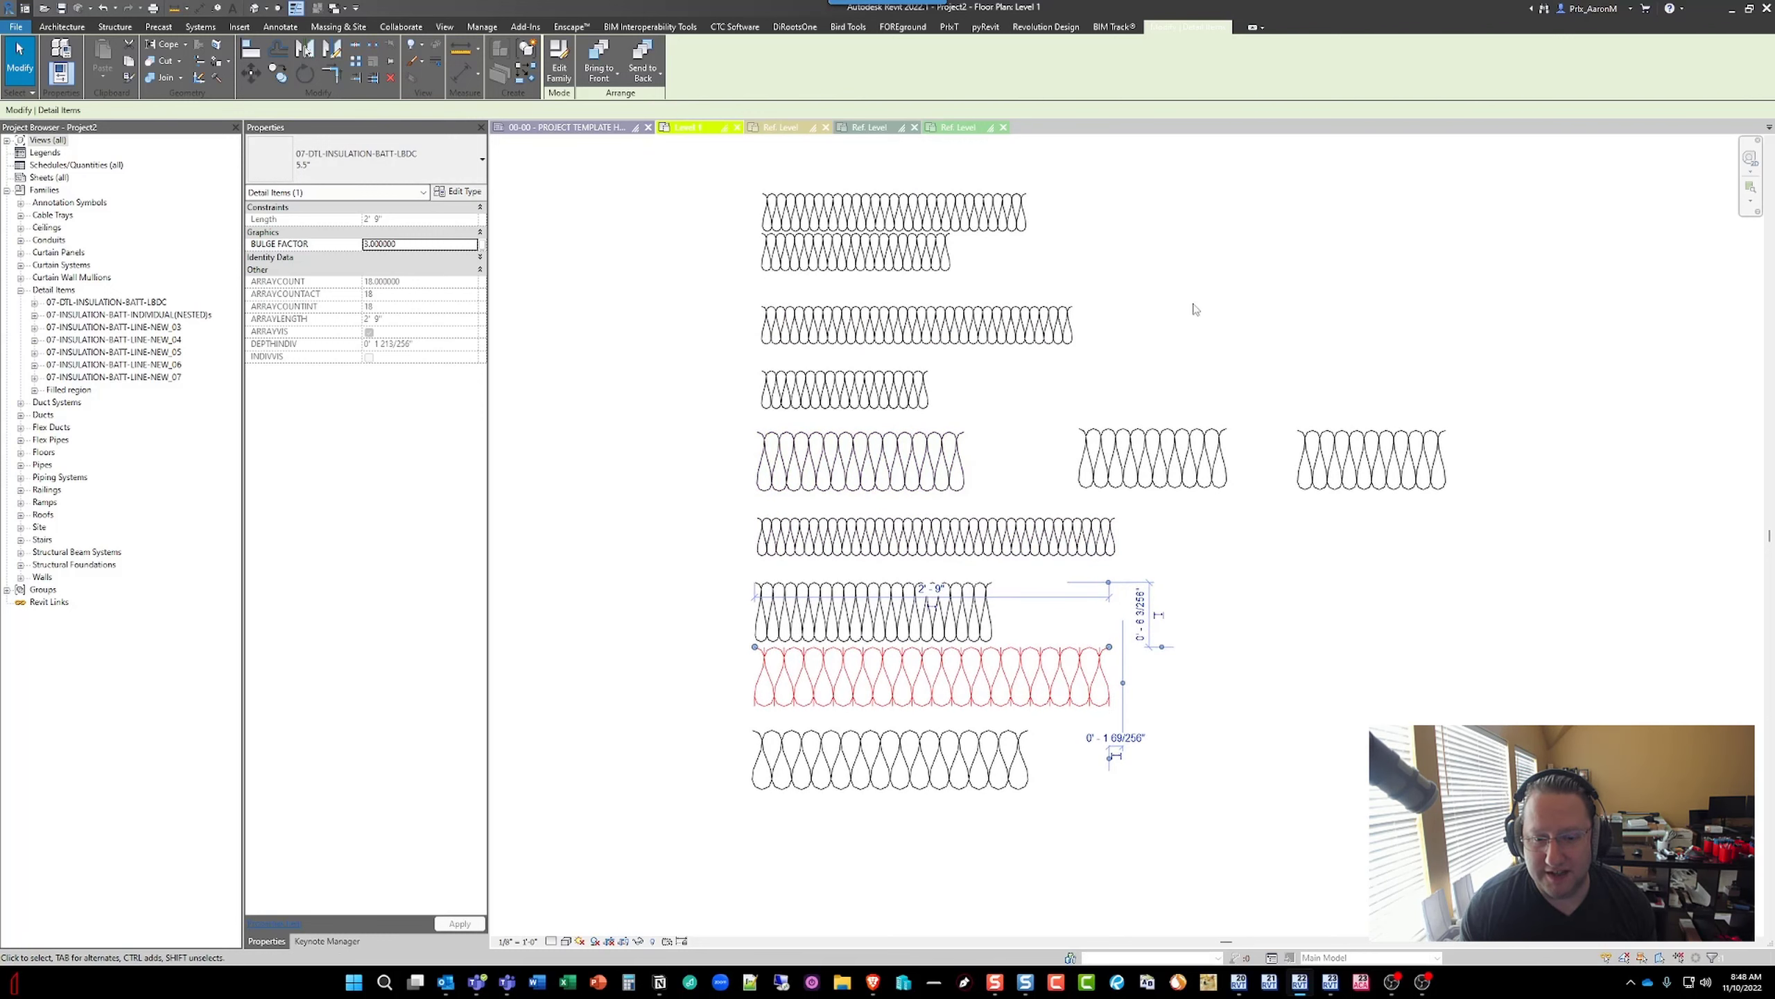
scroll(1129, 360, down, 2)
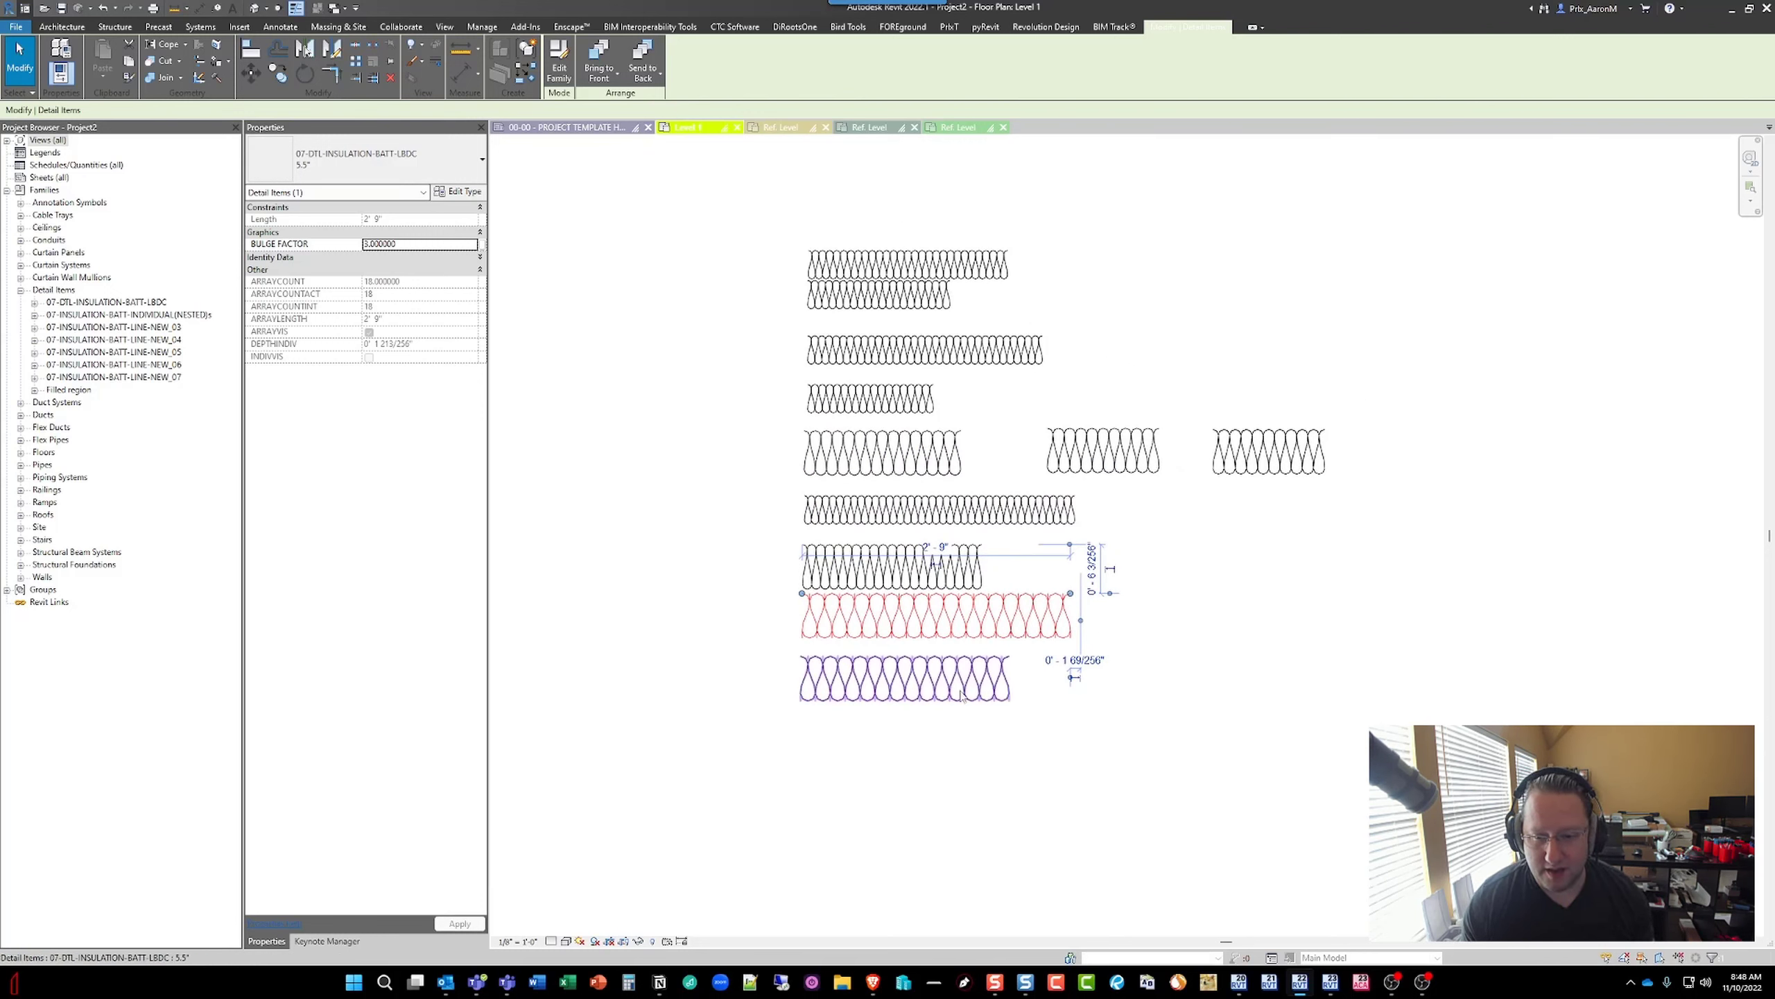
scroll(863, 637, up, 3)
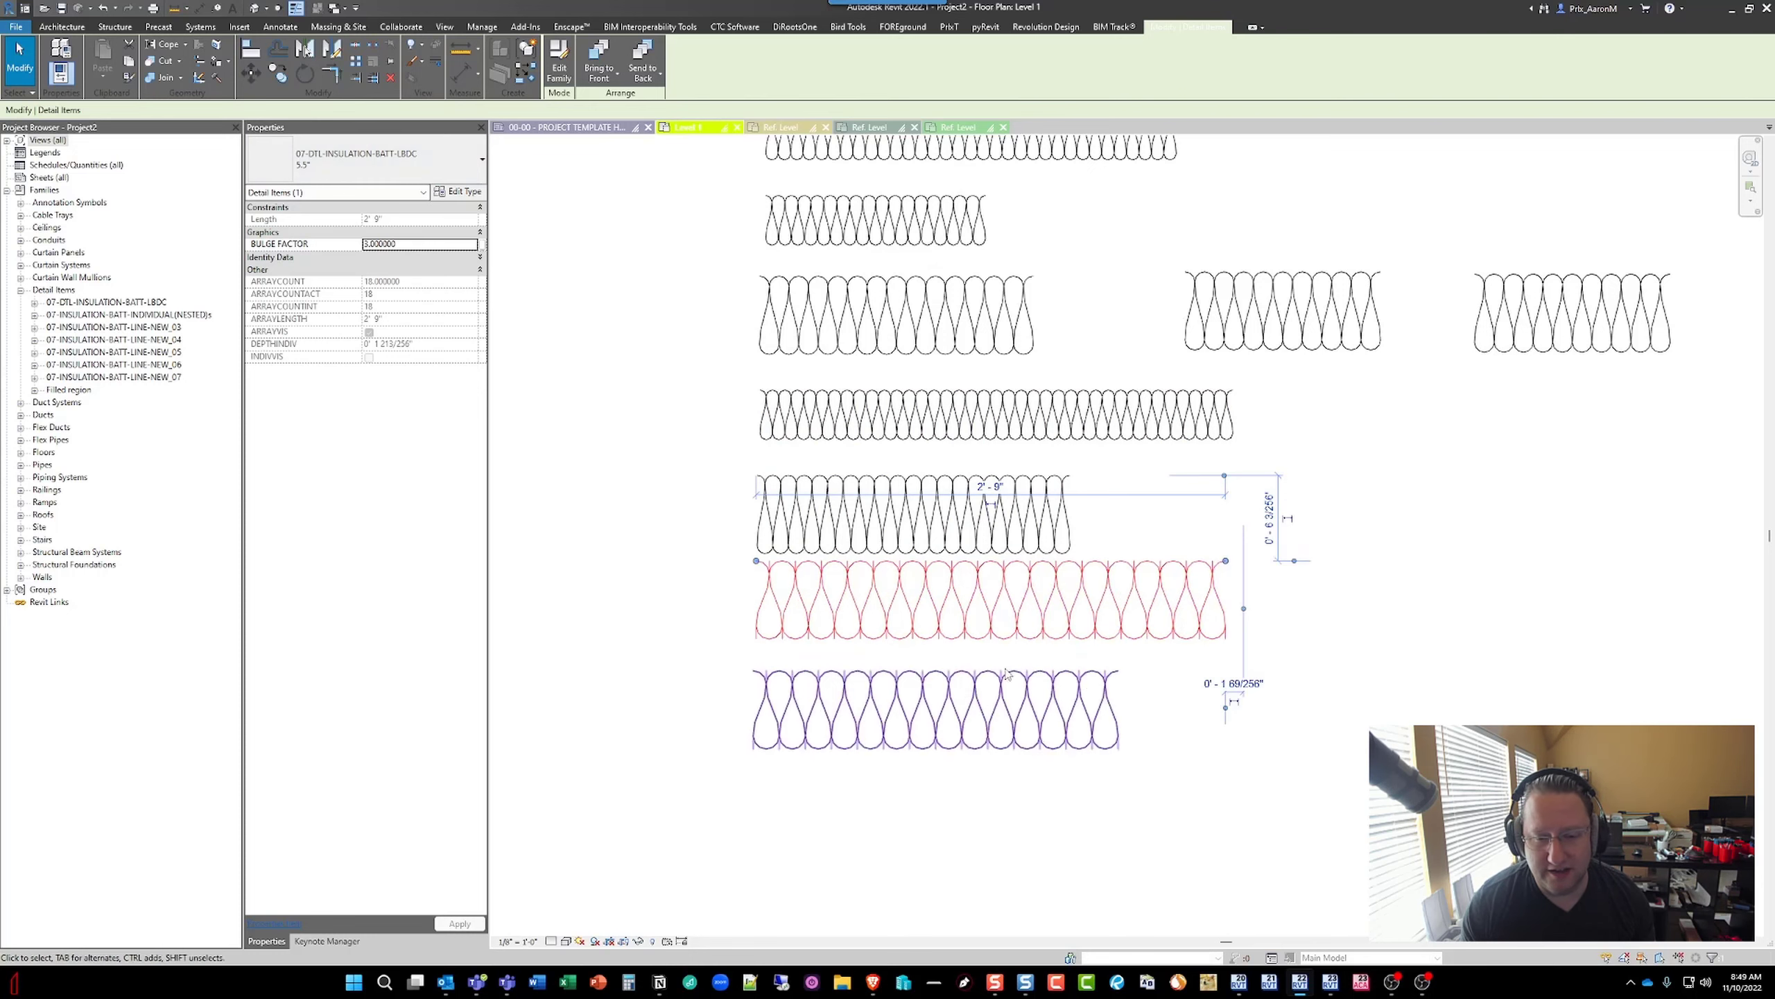
scroll(908, 560, down, 2)
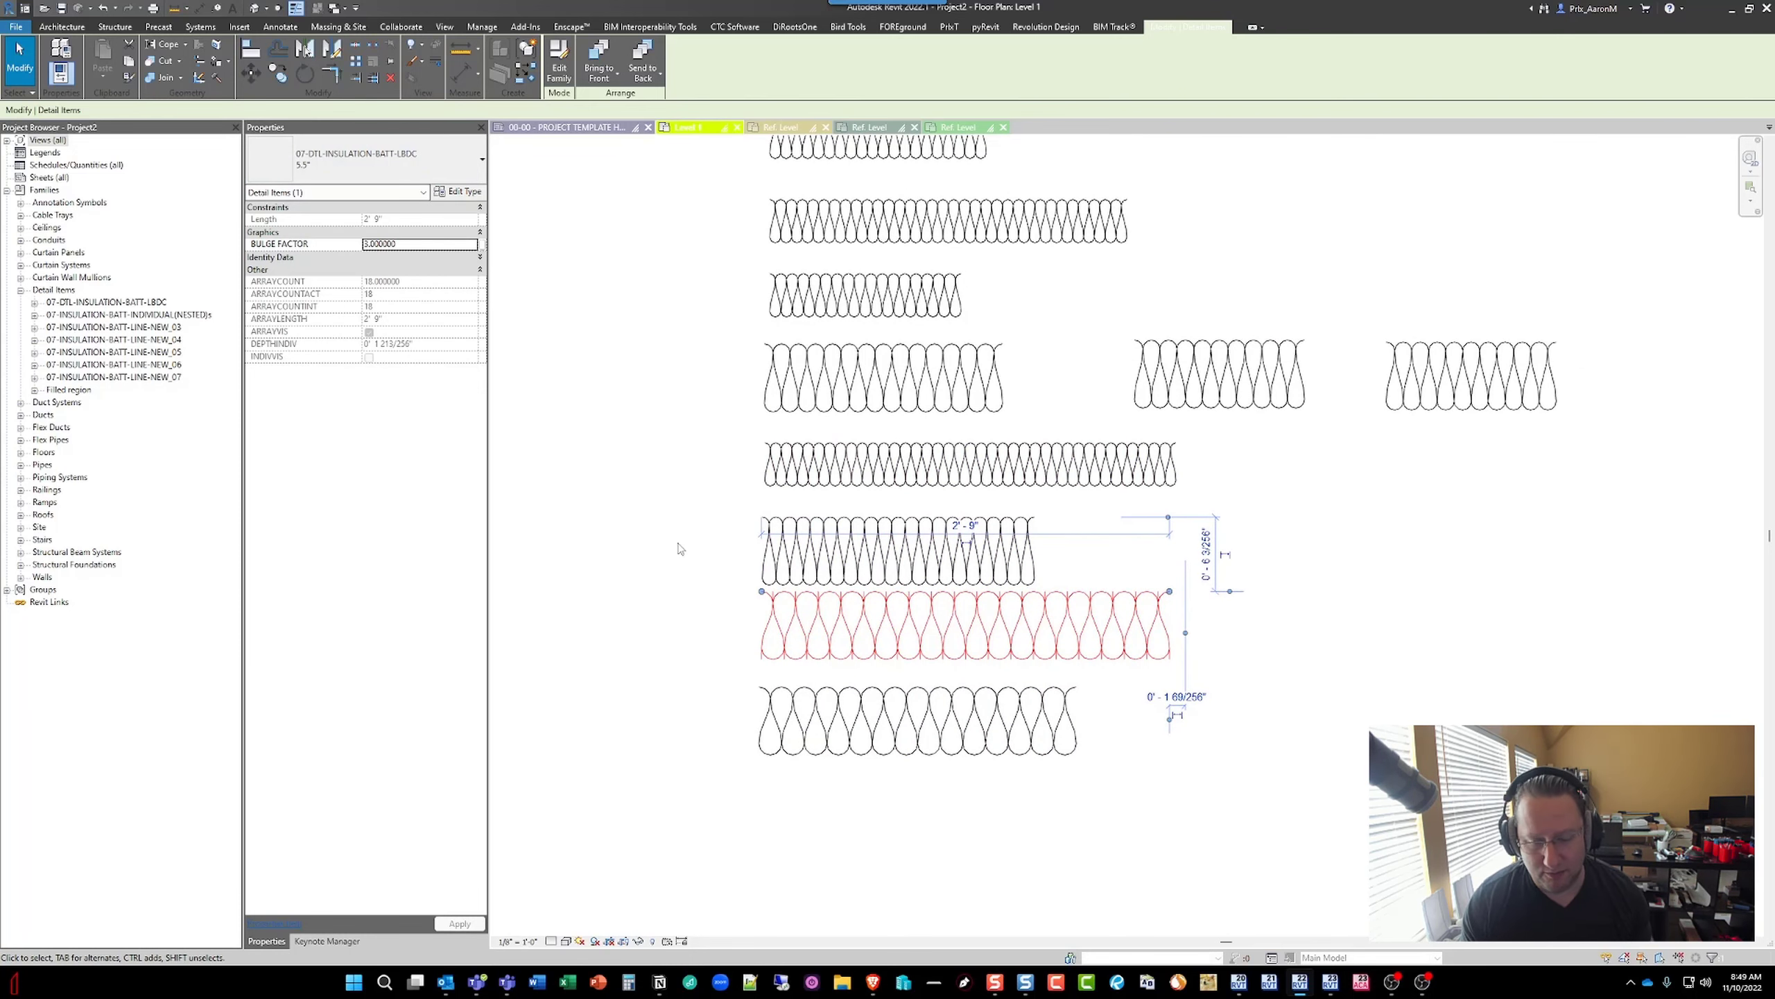
middle_drag(688, 540, 702, 542)
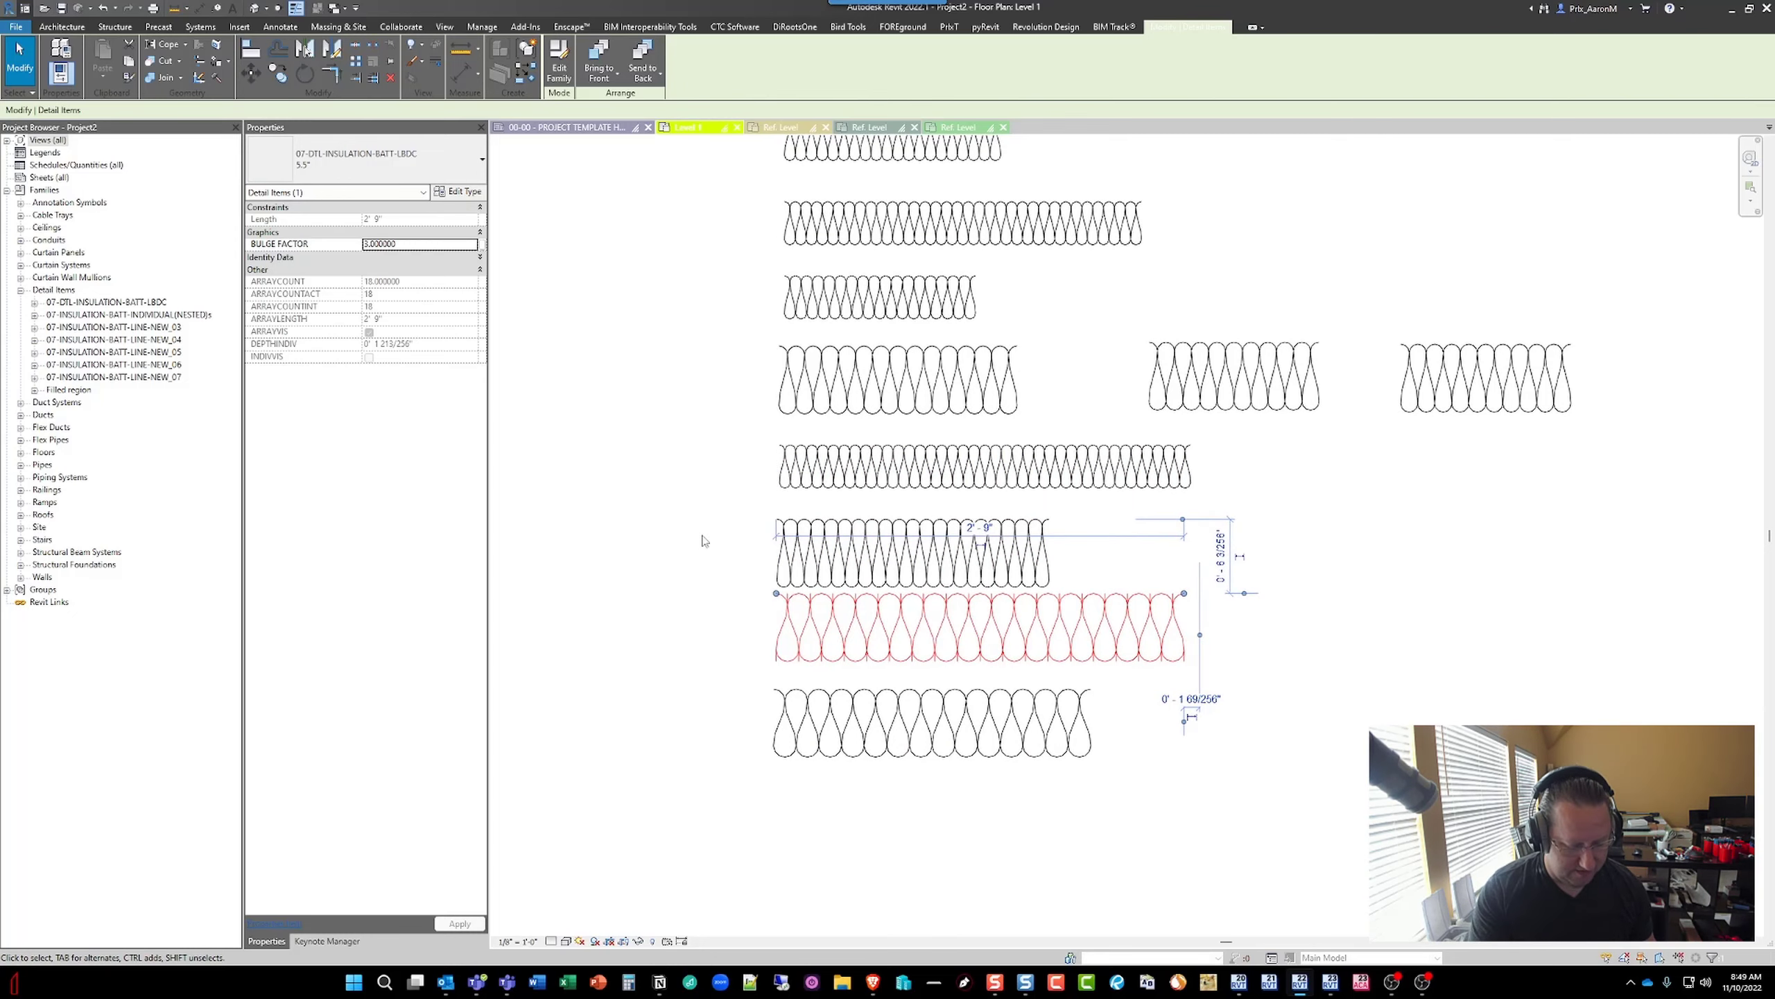